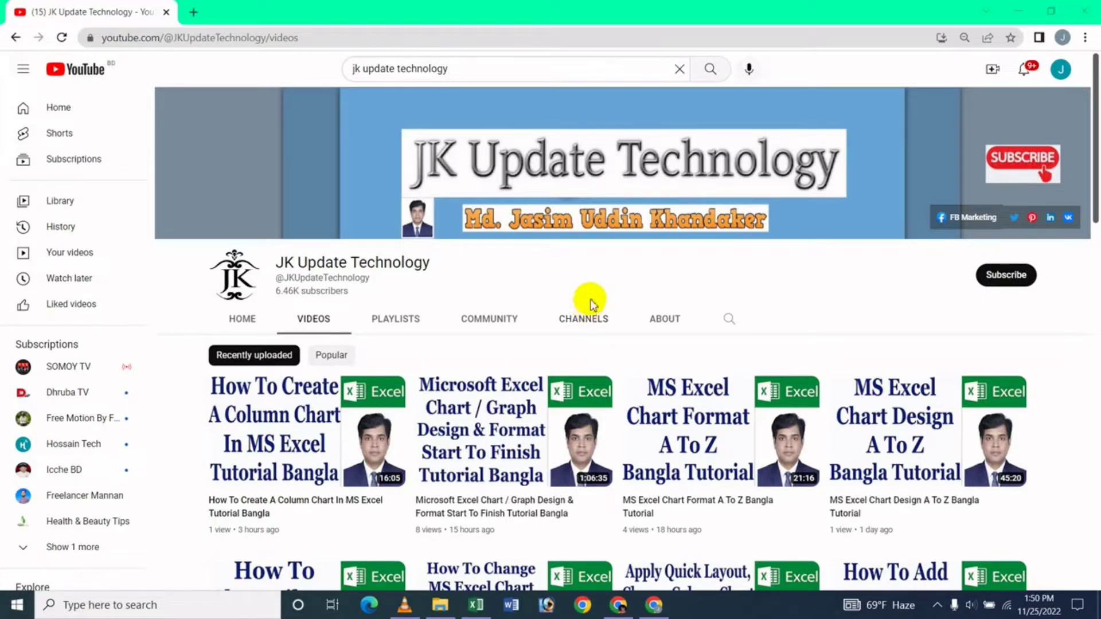
Step: Switch from YouTube in Chrome to the Excel workbook with the city and student marks tables
left_click(476, 605)
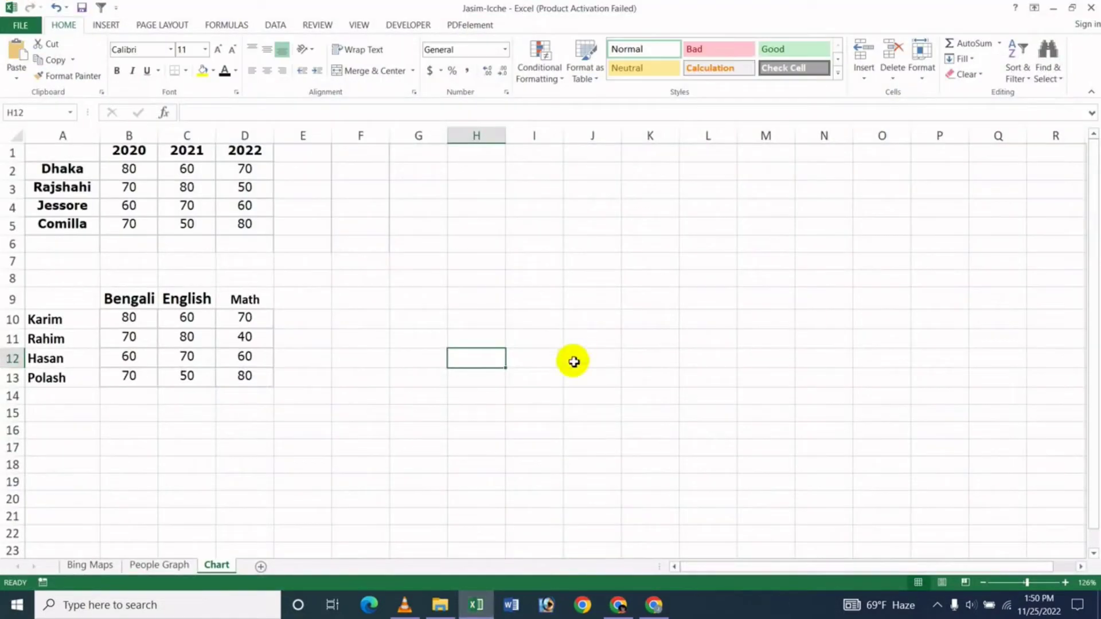
left_click(418, 319)
left_click(384, 295)
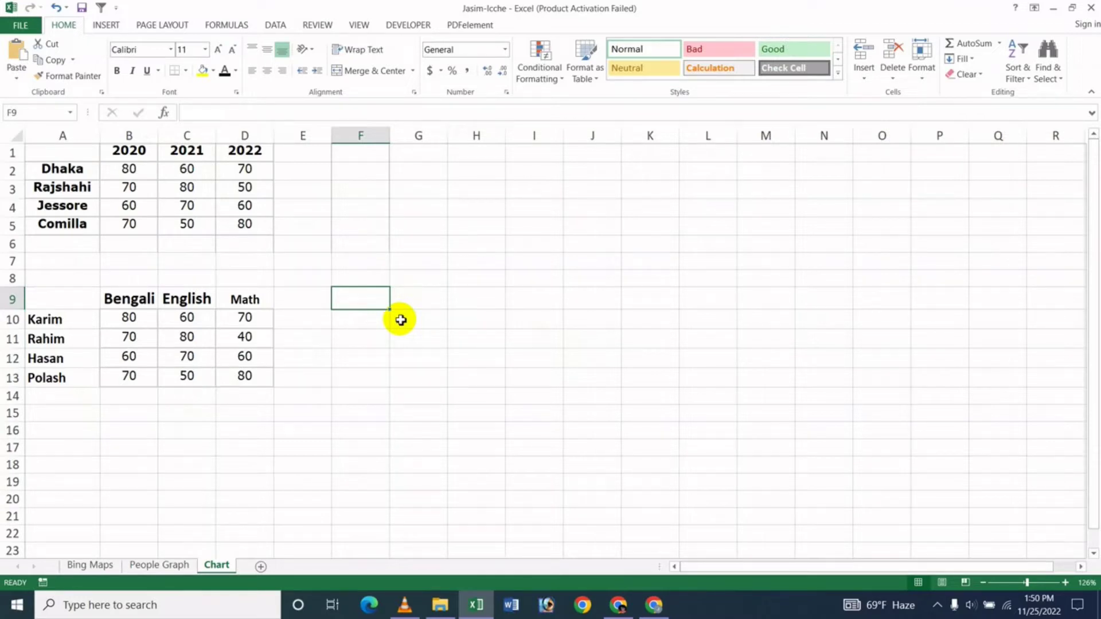
left_click(311, 337)
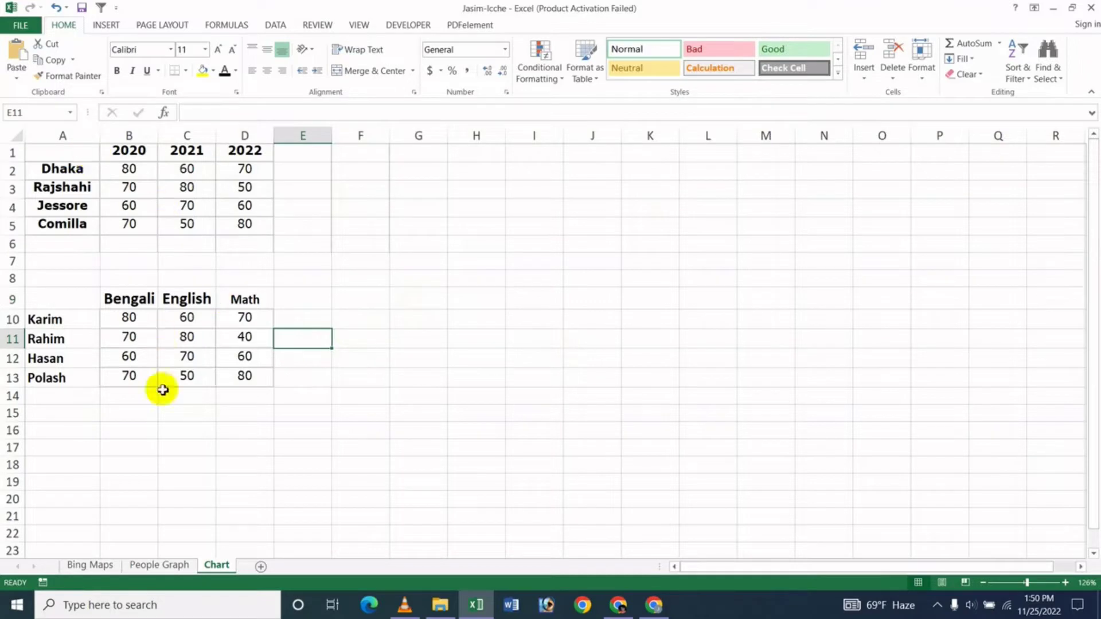
left_click(154, 418)
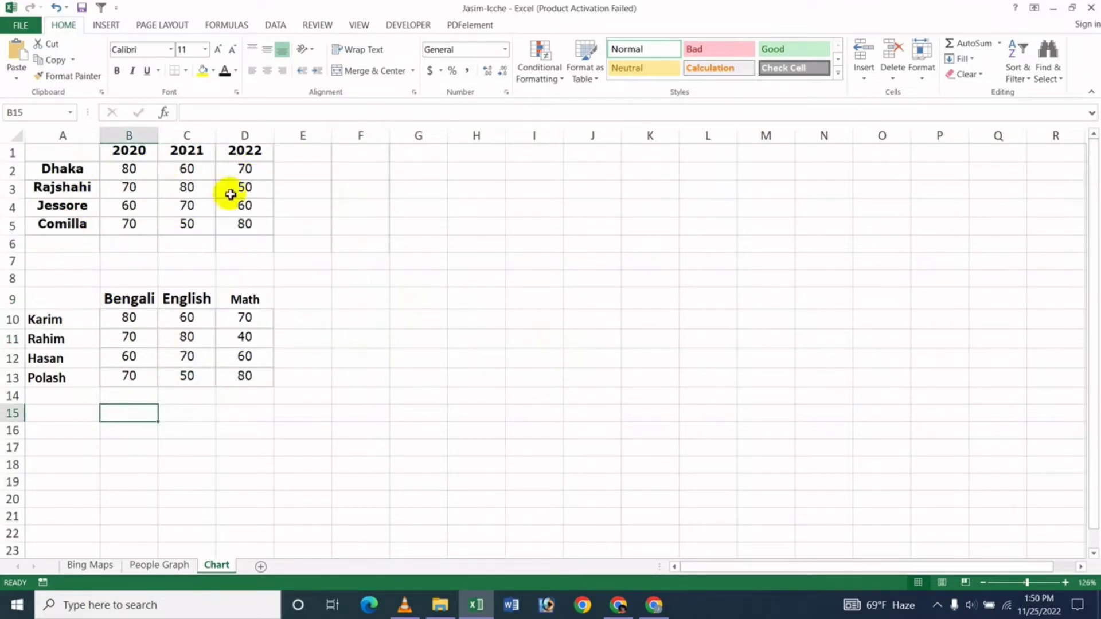
left_click(80, 305)
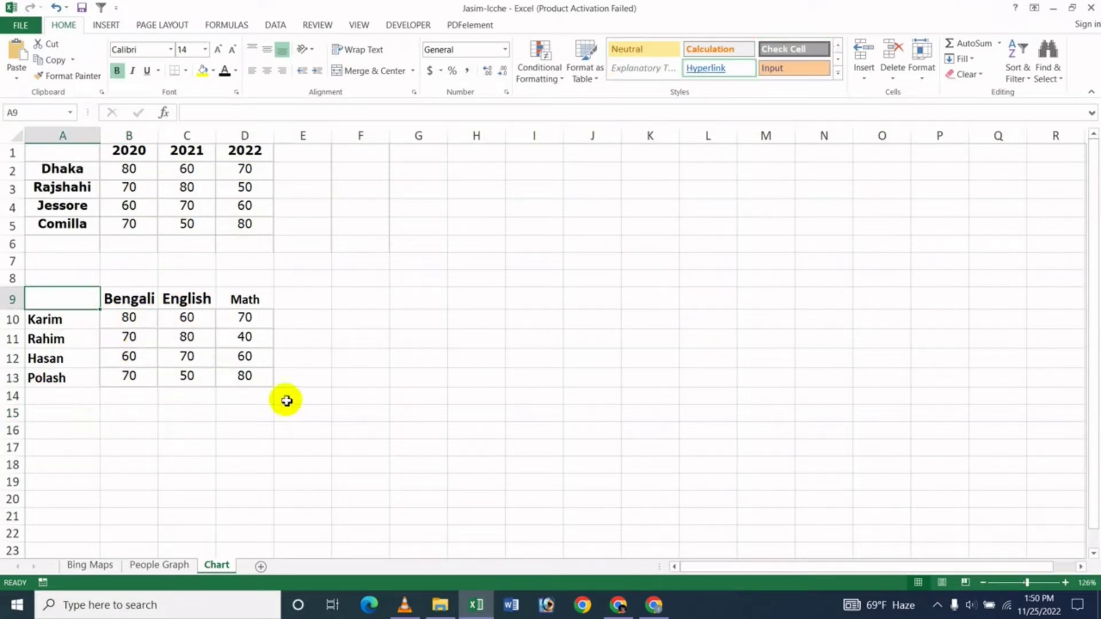
left_click(356, 266)
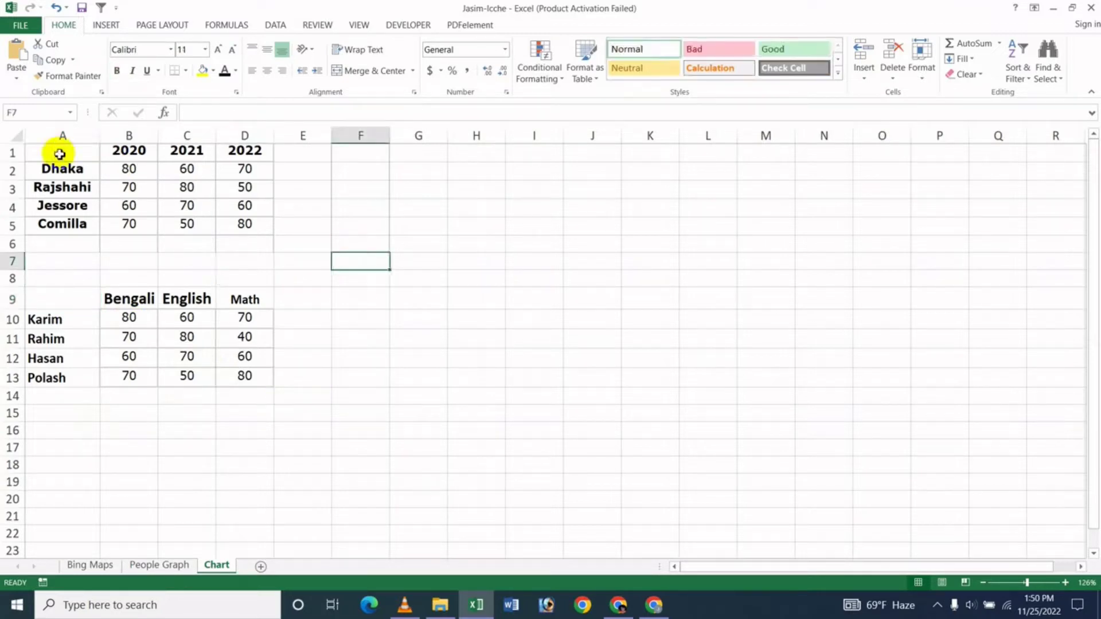
Step: Select the city table A1:D5 and show the Insert Bar Chart type list
left_click_drag(54, 153, 223, 230)
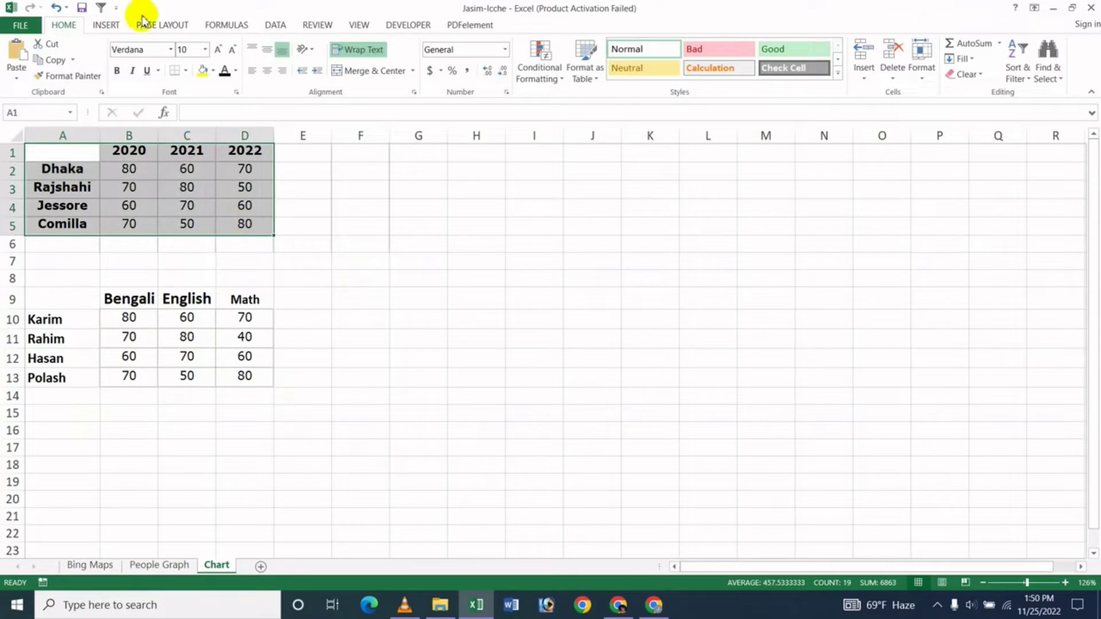
left_click(106, 25)
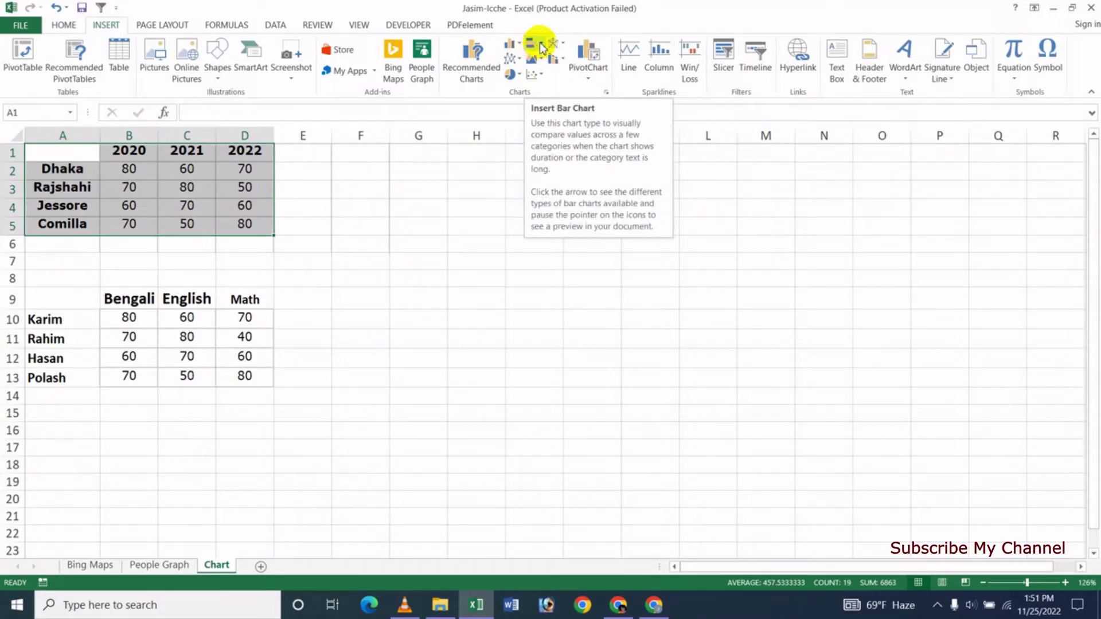
left_click(539, 45)
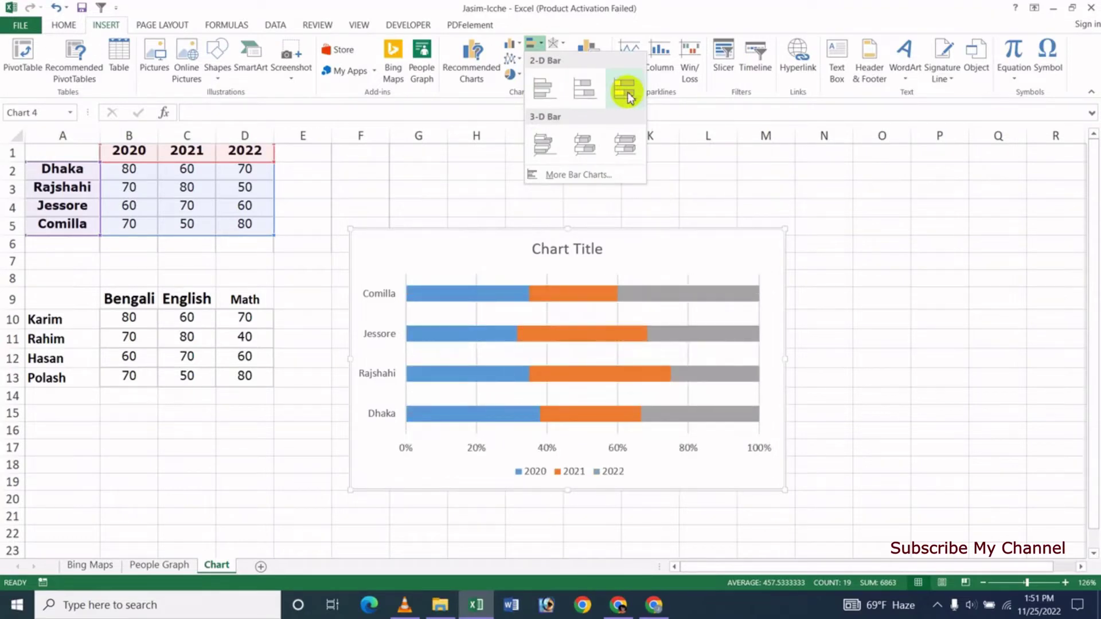
Step: Insert a 2-D Clustered Bar chart of the cities' 2020, 2021 and 2022 values
left_click(543, 92)
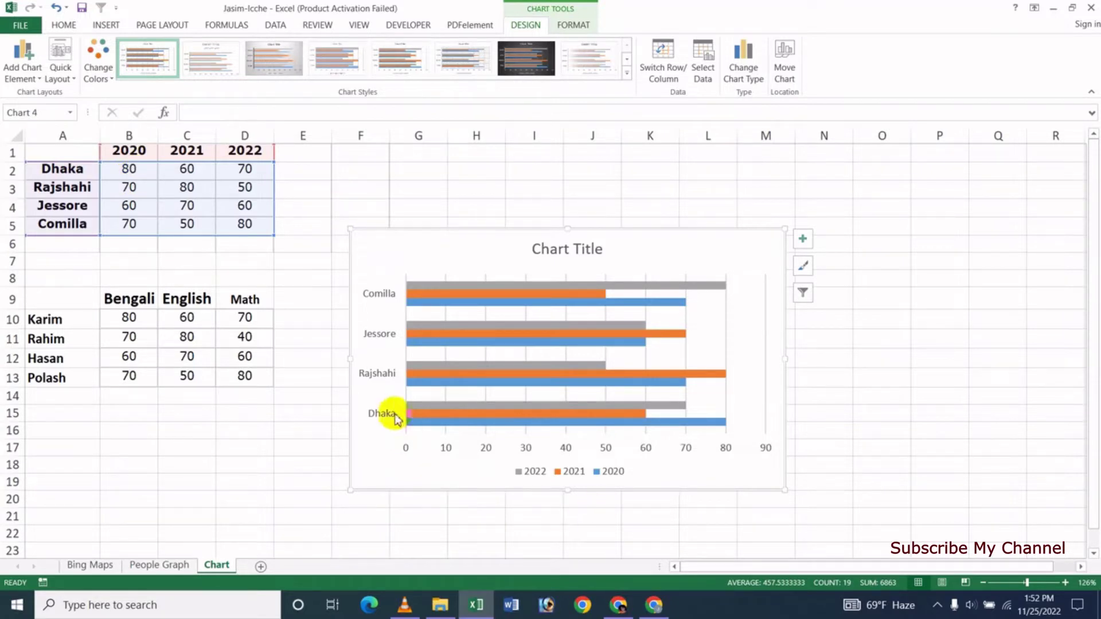
left_click(416, 424)
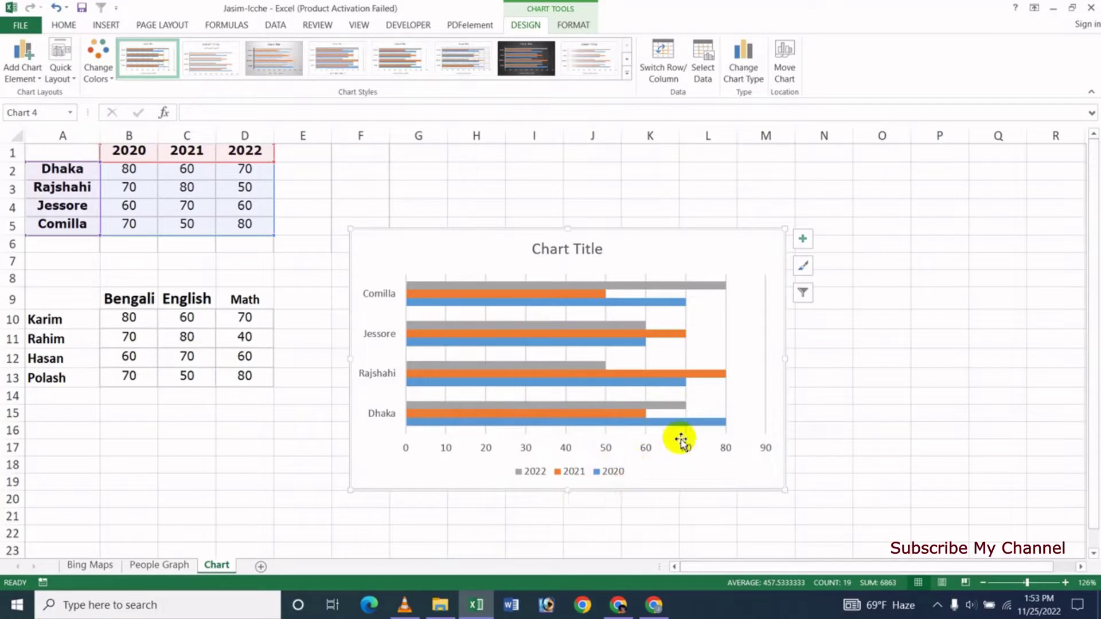
left_click(611, 425)
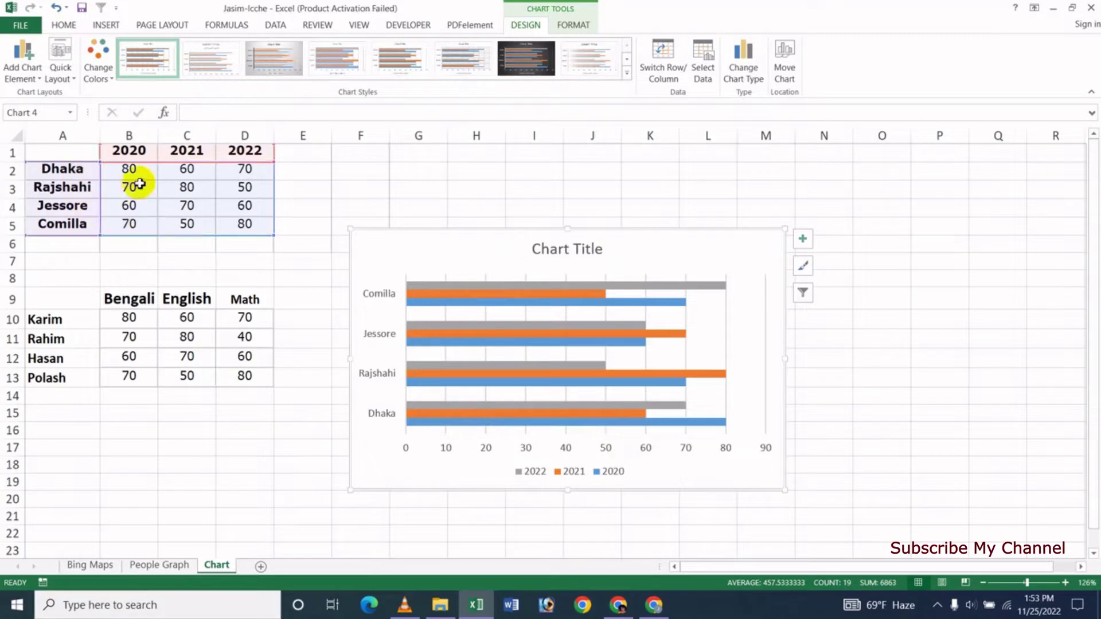
left_click(564, 427)
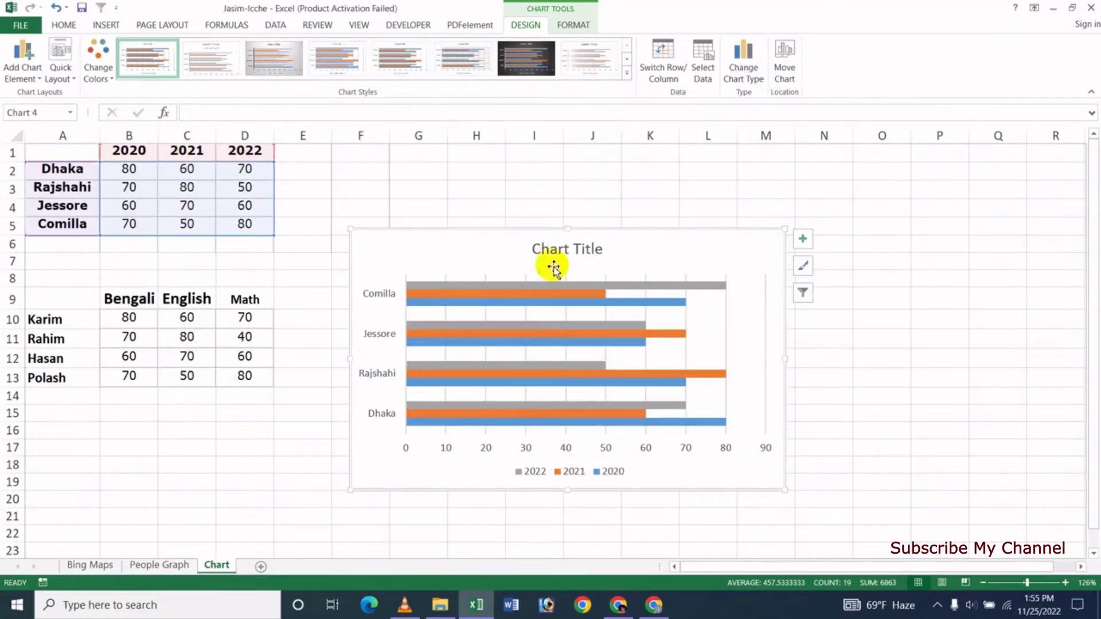
Step: Show the Chart Title placement options under Add Chart Element for the city chart
left_click(669, 390)
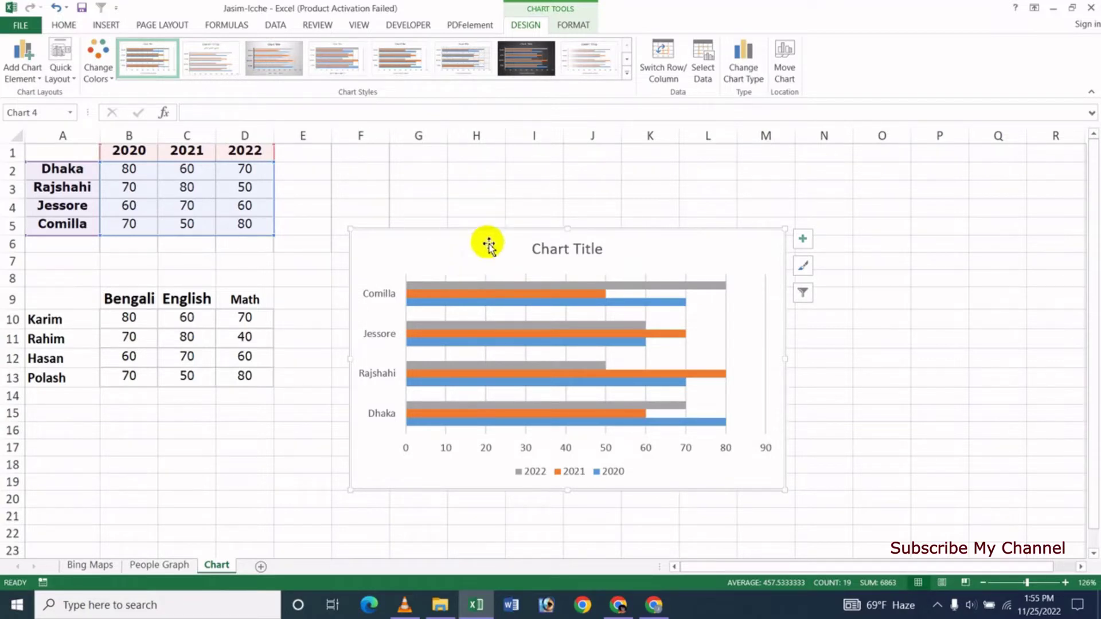
left_click(42, 79)
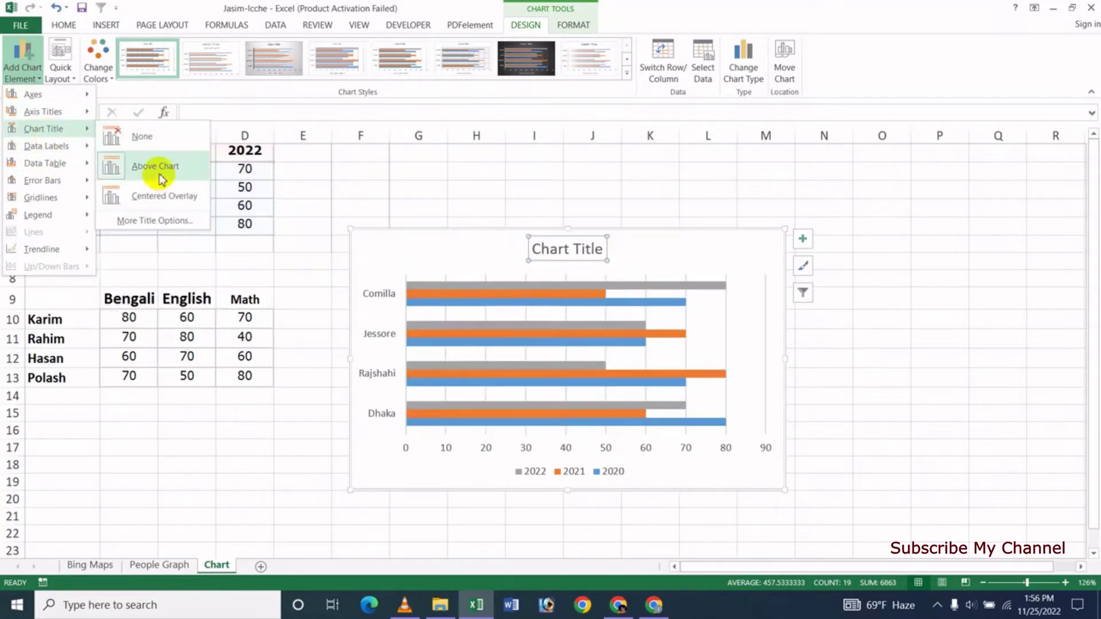
mouse_move(43, 127)
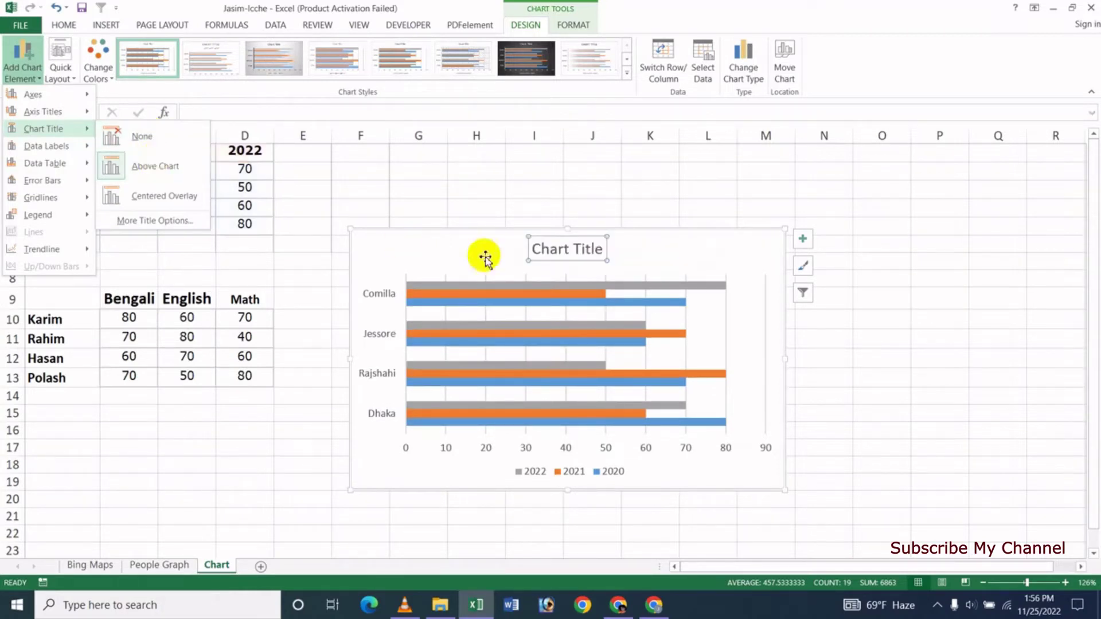
Step: Replace the 'Chart Title' placeholder with 'Educational Chart' and reselect the chart area
left_click(564, 255)
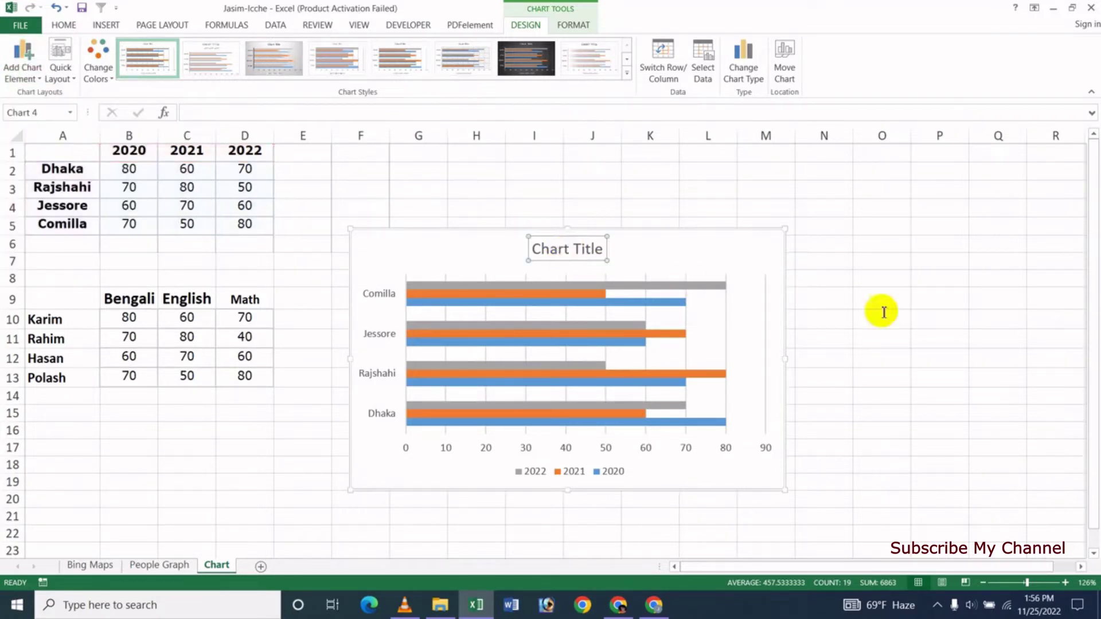
double_click(533, 248)
mouse_move(533, 248)
left_mouse_down()
mouse_move(589, 246)
mouse_move(629, 259)
left_mouse_up()
key("BackSpace")
type("Educational C")
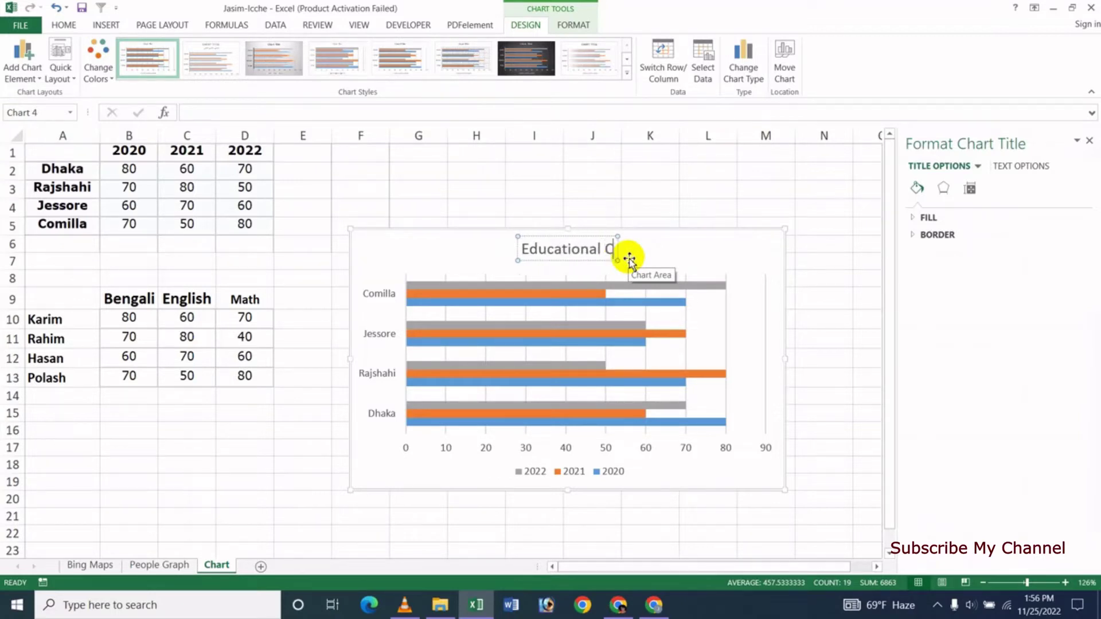
type("hart")
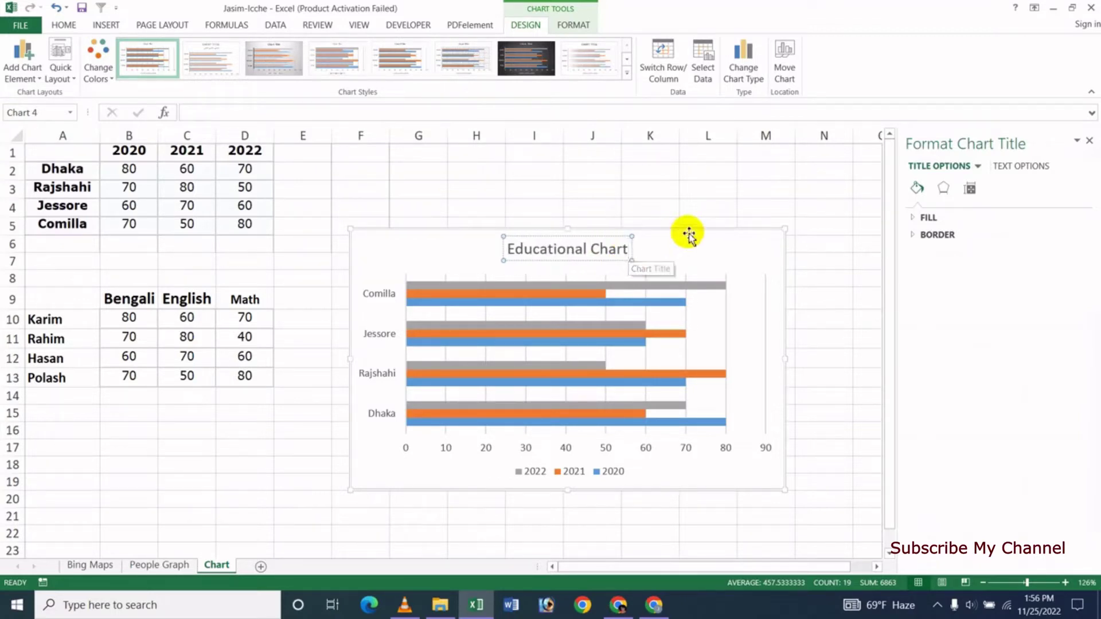
left_click(700, 209)
left_click(443, 262)
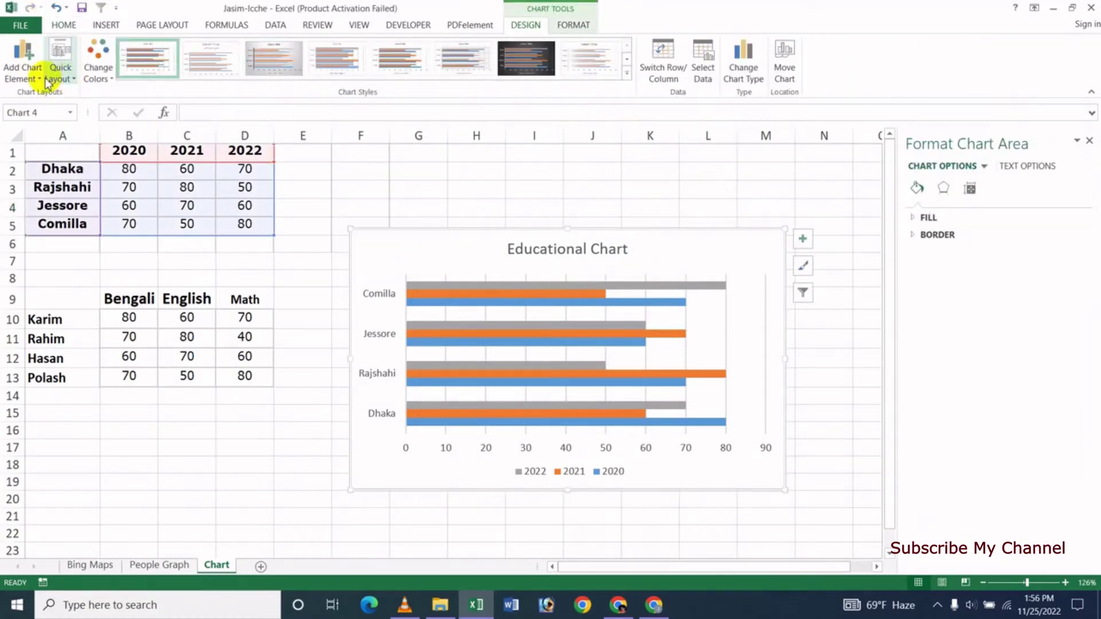
Step: Show the Data Labels choices, such as Data Callout, for the Educational Chart
left_click(29, 69)
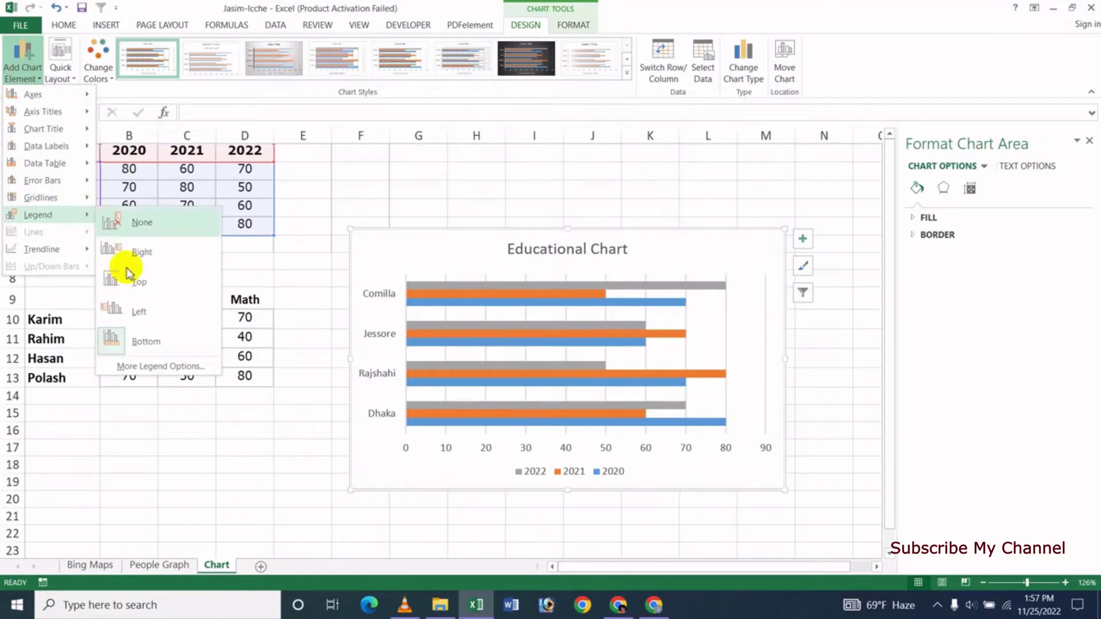
mouse_move(37, 214)
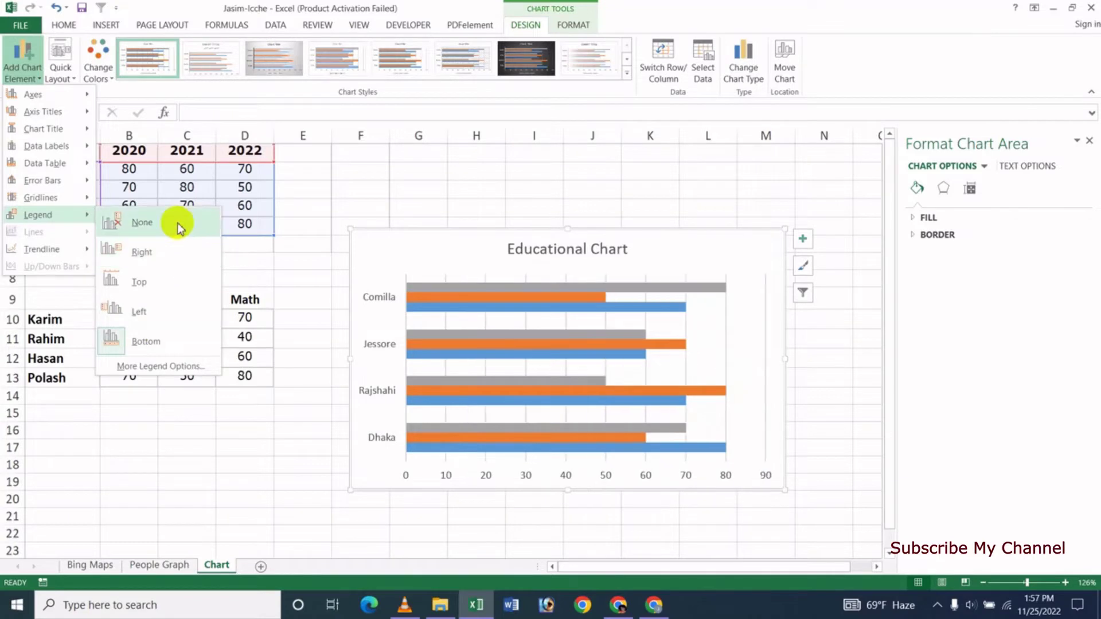
Step: Place the 2022/2021/2020 legend at the bottom of the Educational Chart
left_click(148, 345)
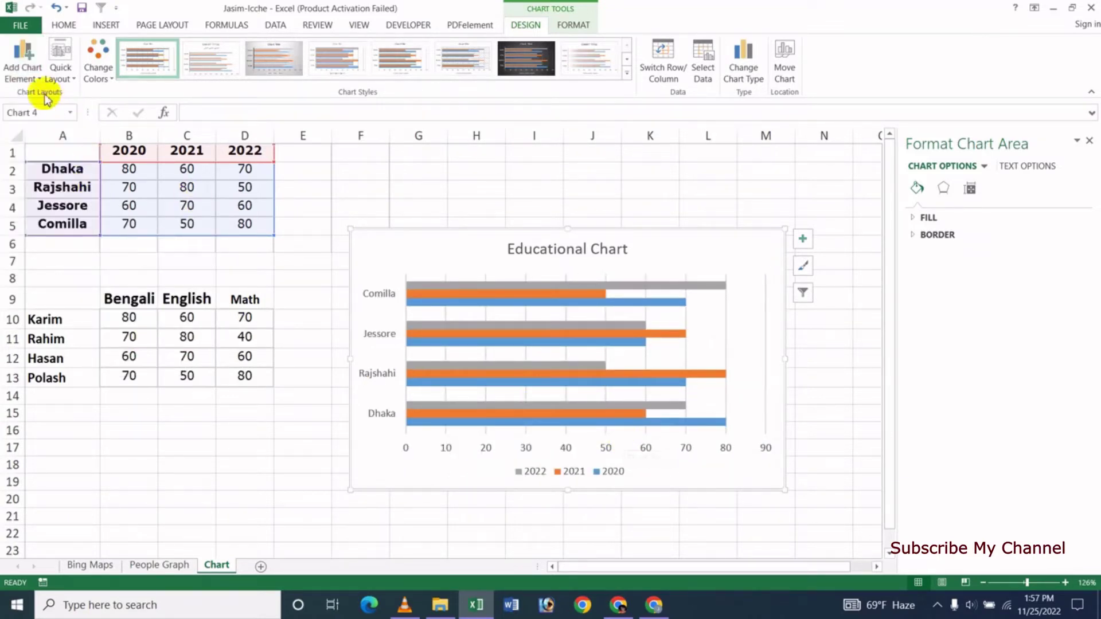
left_click(23, 68)
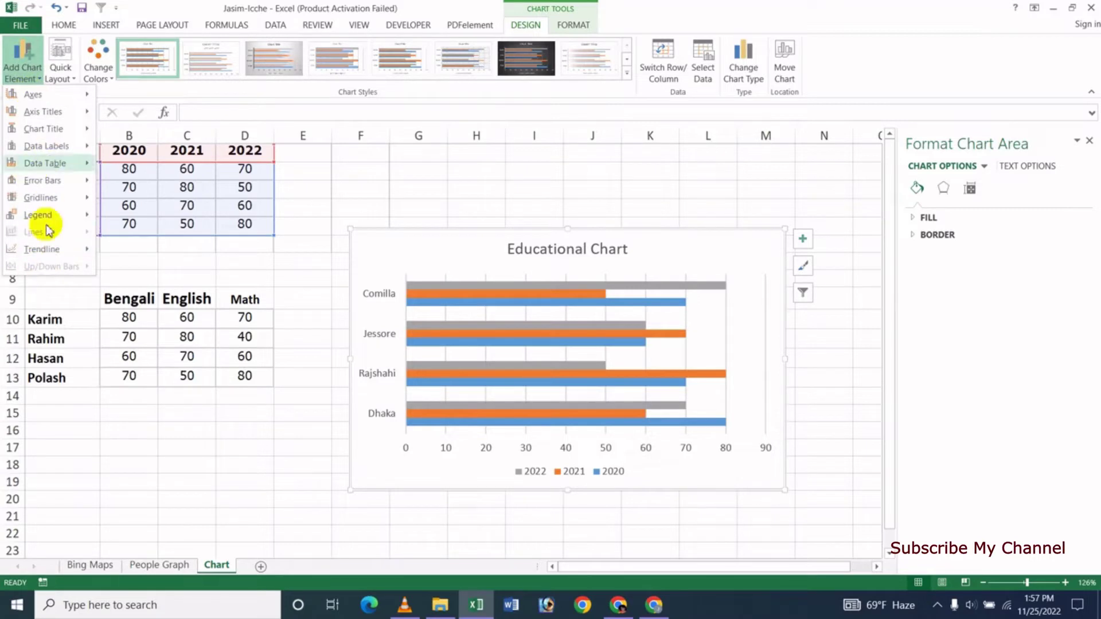
mouse_move(41, 249)
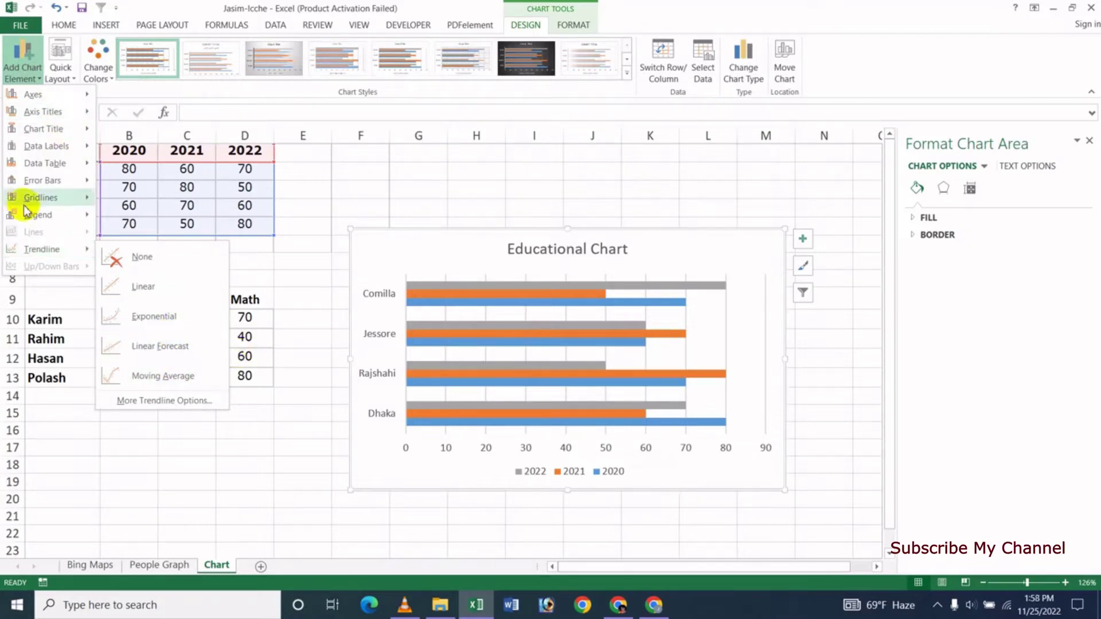
left_click(747, 73)
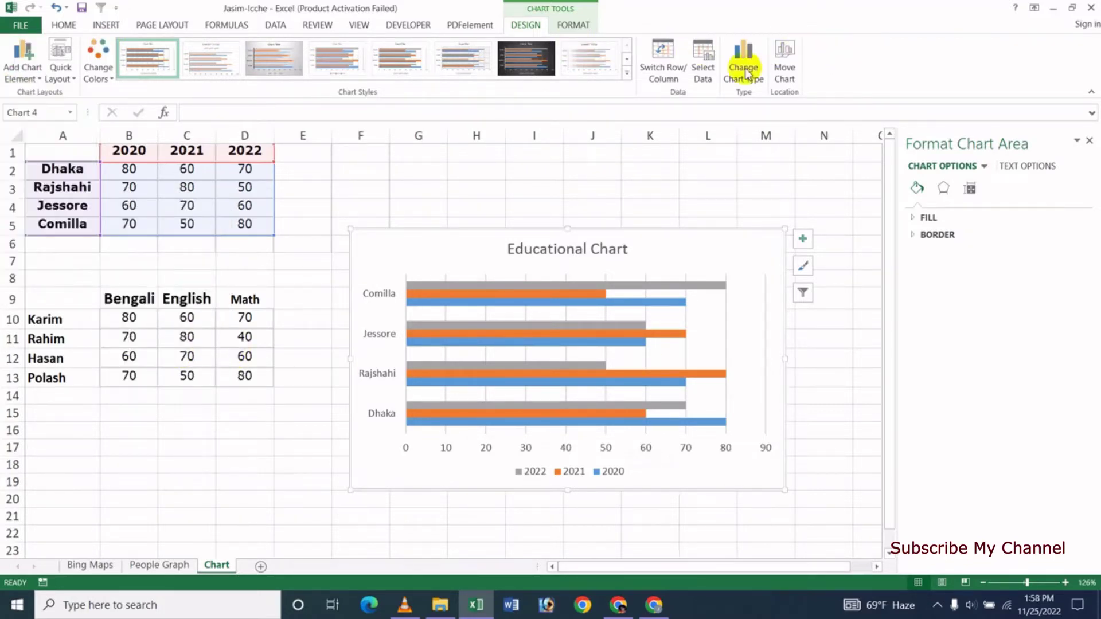
left_click(803, 240)
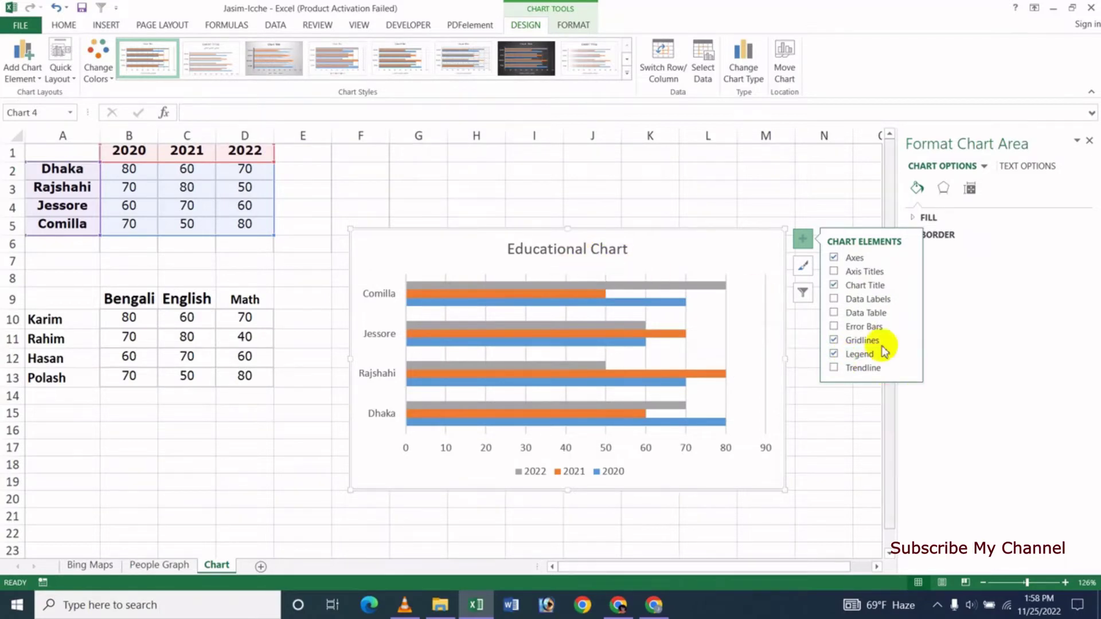
left_click(834, 285)
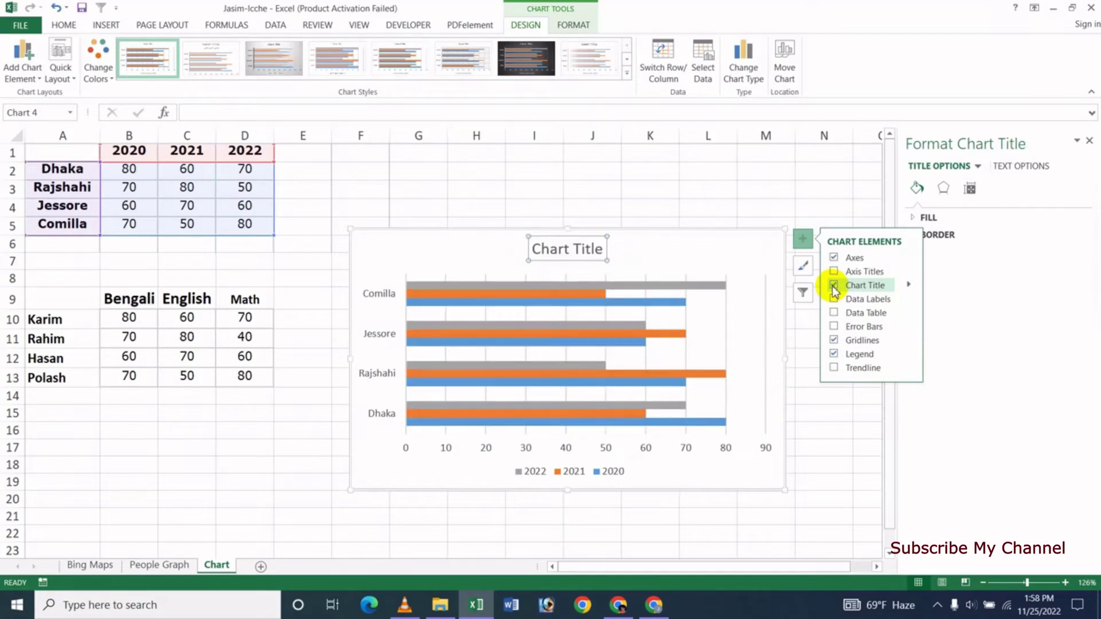
left_click(833, 257)
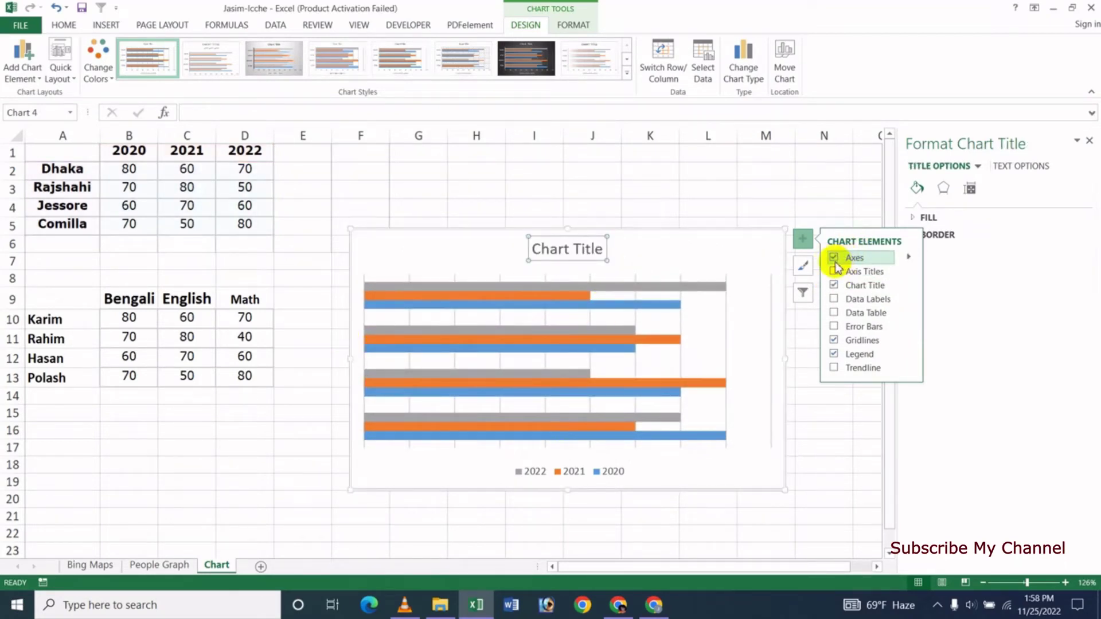
left_click(833, 354)
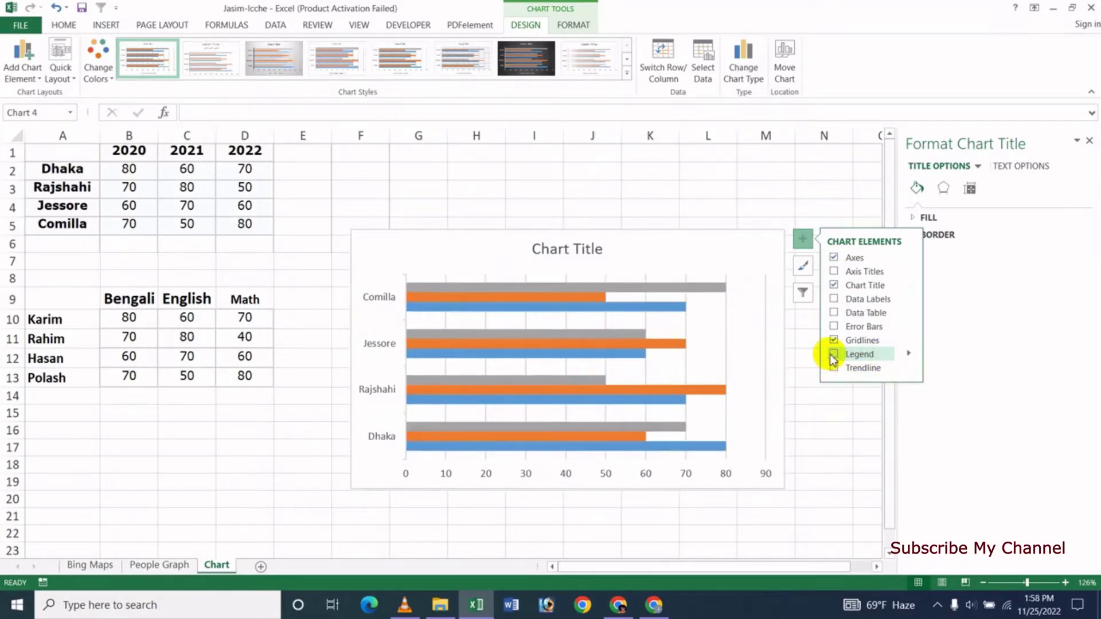
left_click(833, 353)
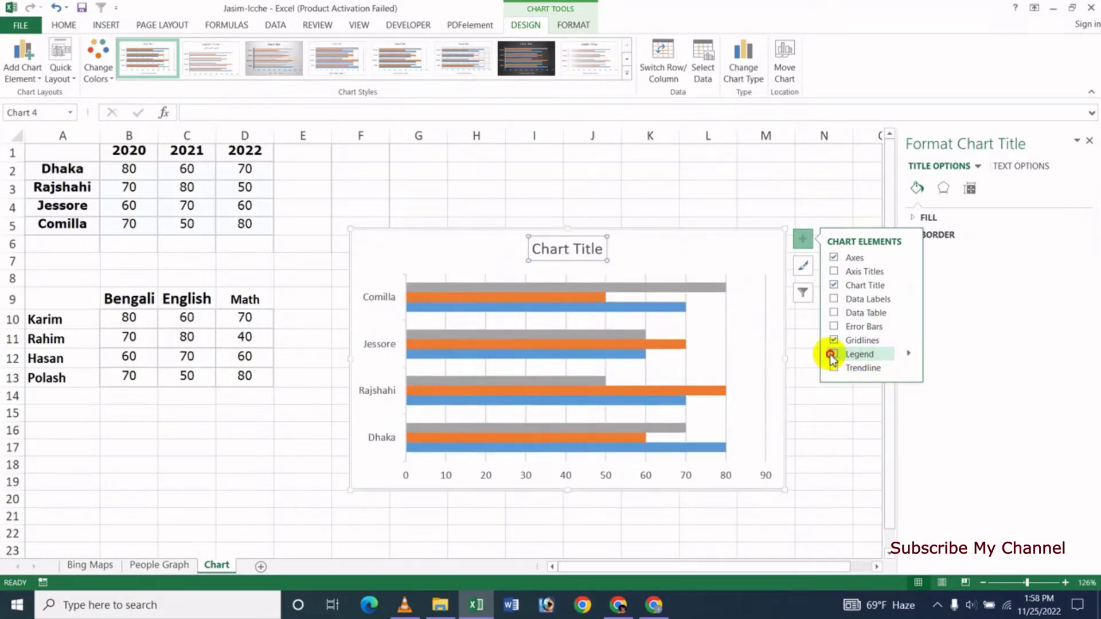
left_click(833, 298)
left_click(833, 313)
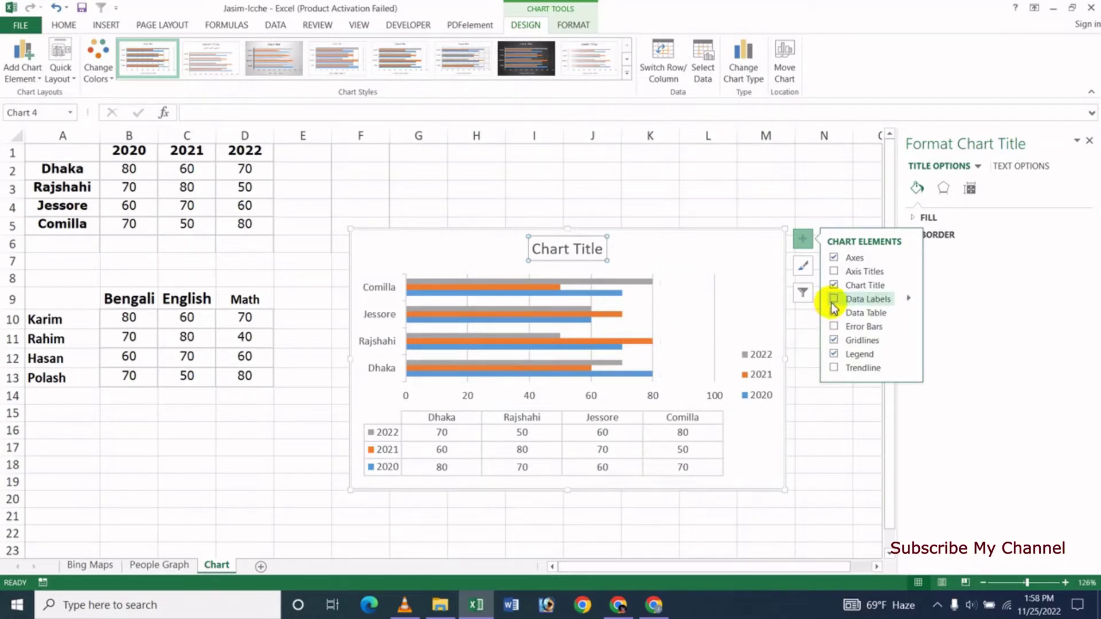
left_click(837, 312)
left_click(833, 313)
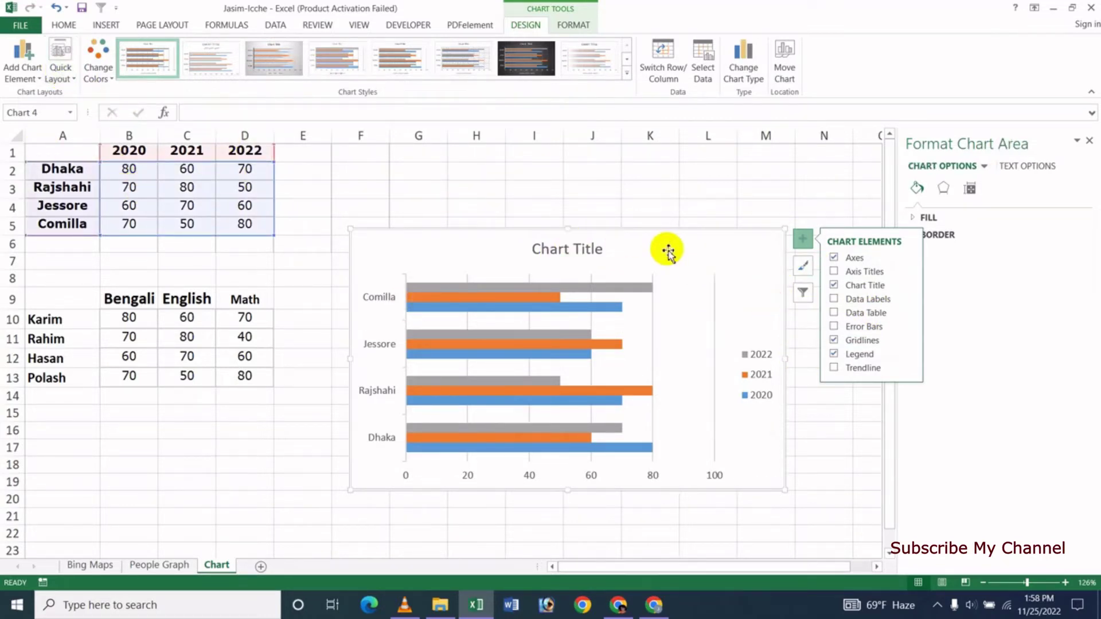
Step: Preview the Quick Layout, Change Colors and Chart Styles galleries without applying any change
left_click(73, 80)
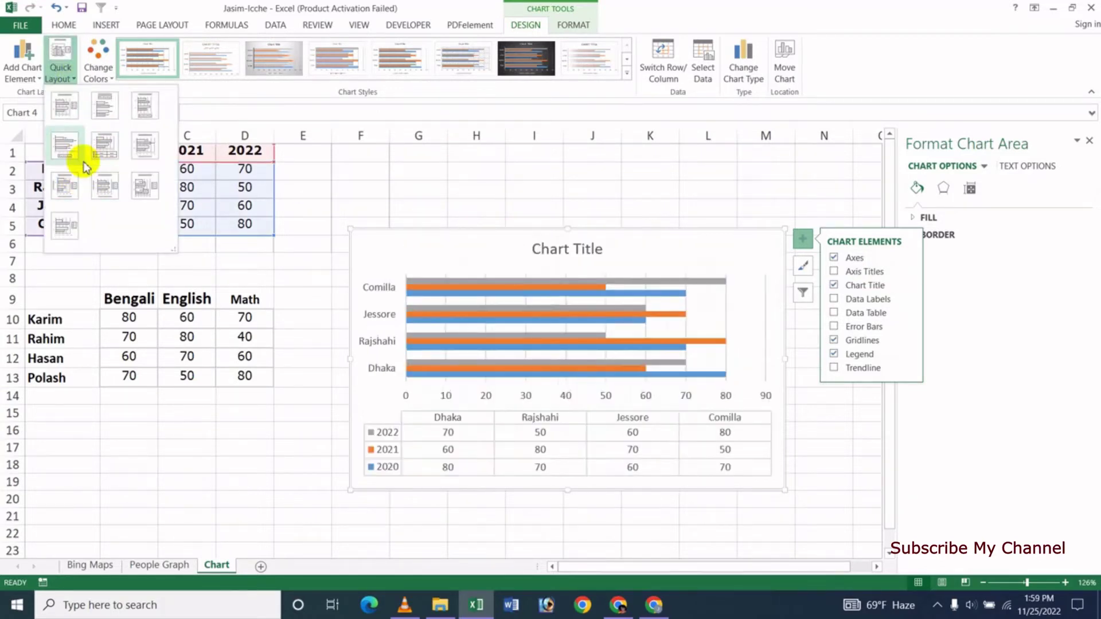
left_click(552, 12)
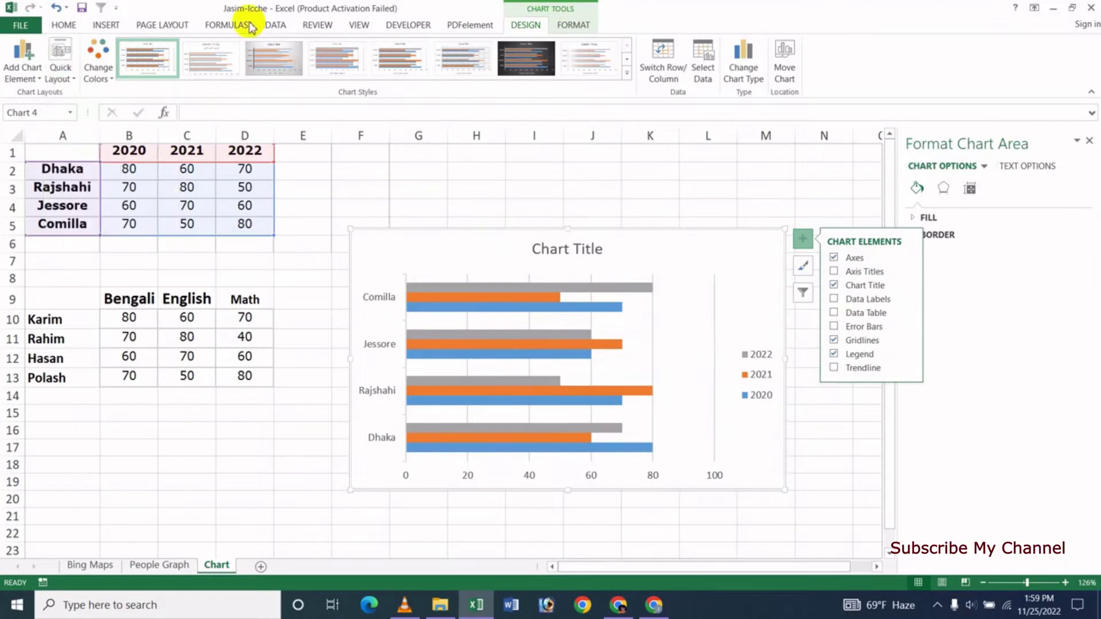
left_click(98, 72)
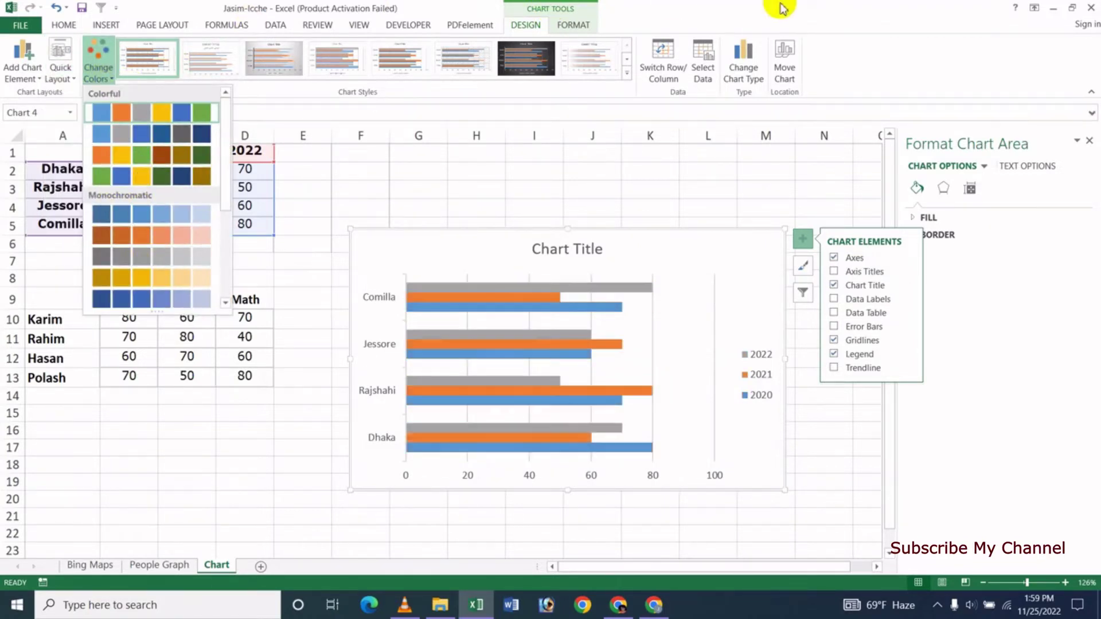
left_click(881, 13)
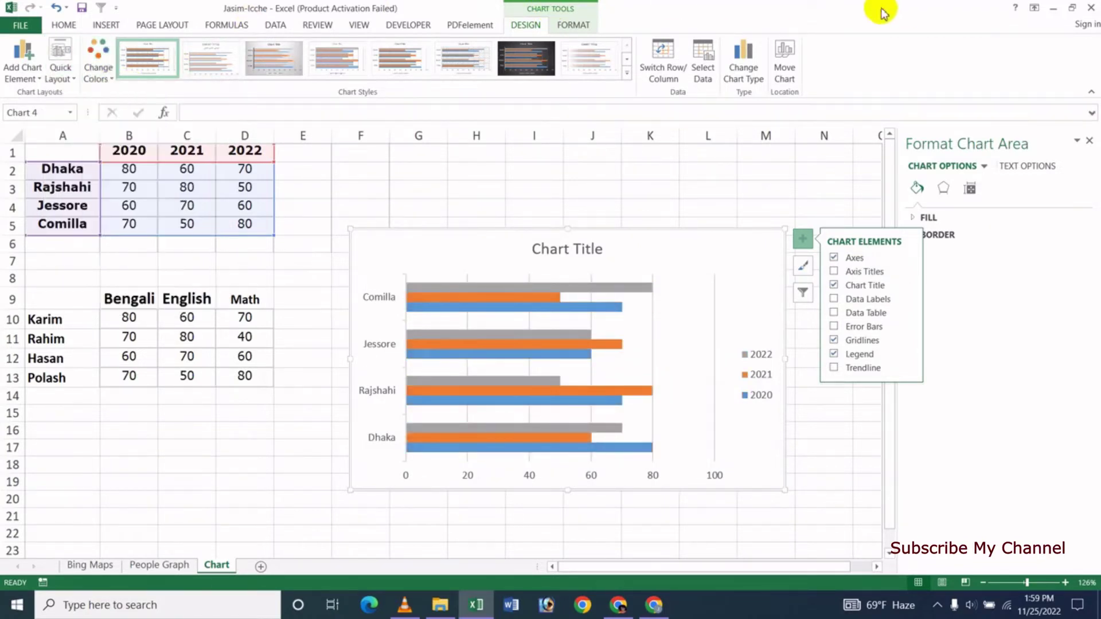
left_click(626, 73)
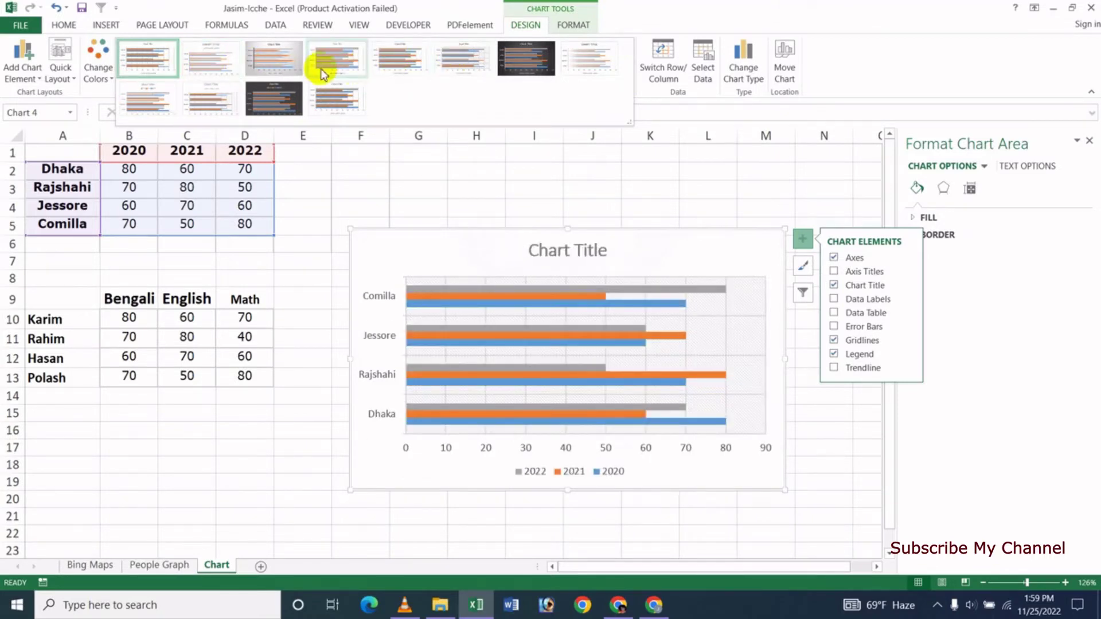
left_click(825, 23)
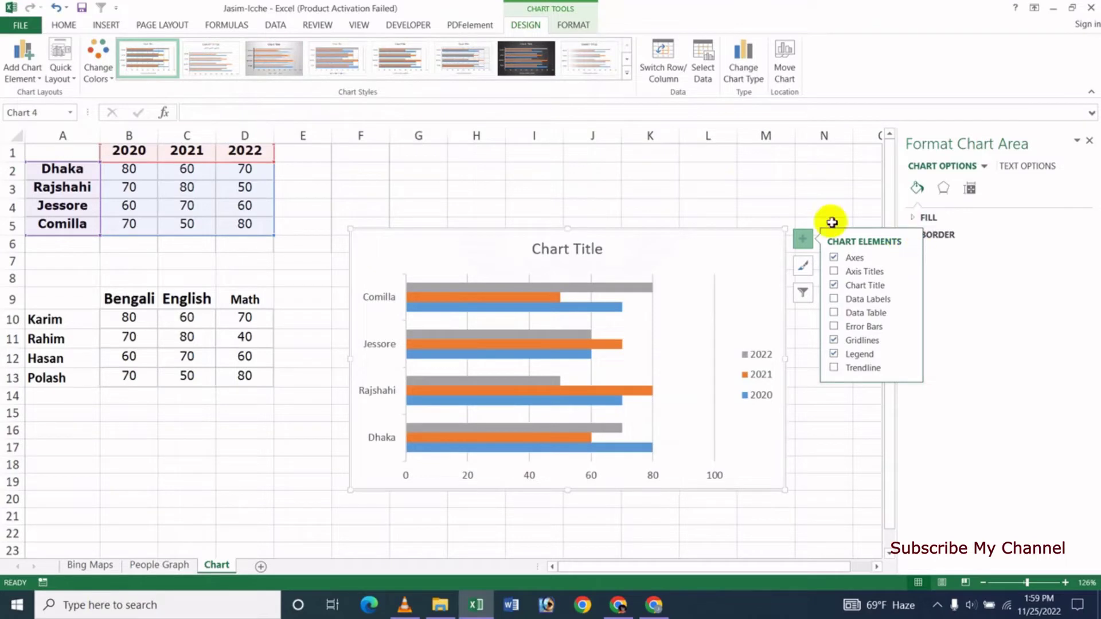
Step: Scroll the Chart Styles flyout's STYLE thumbnails, then show its COLOR scheme choices
left_click(803, 269)
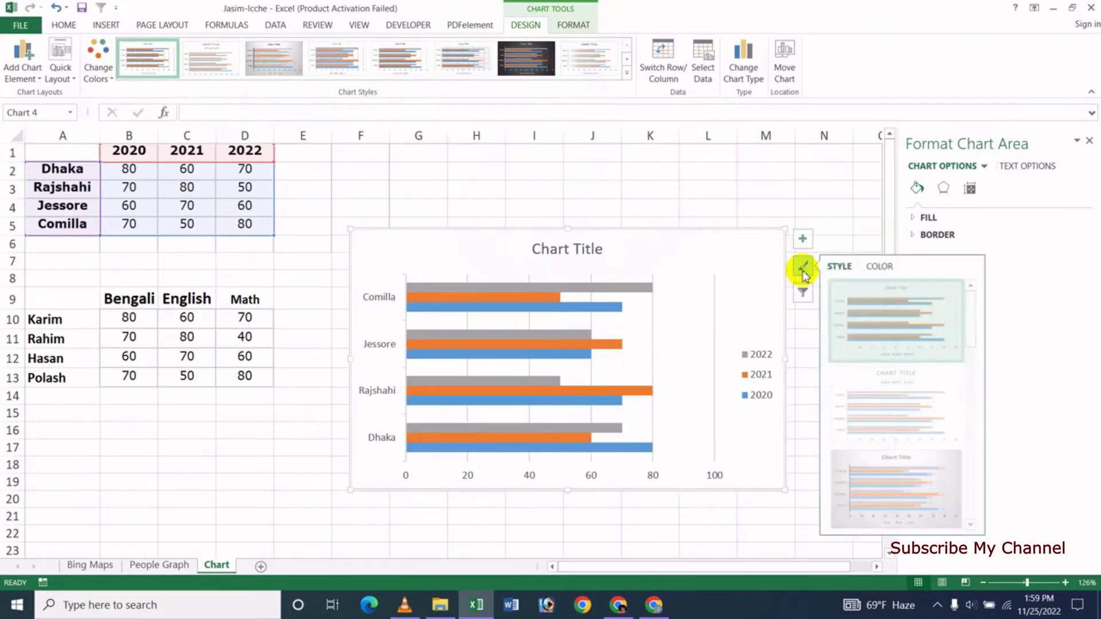
left_click_drag(975, 327, 971, 369)
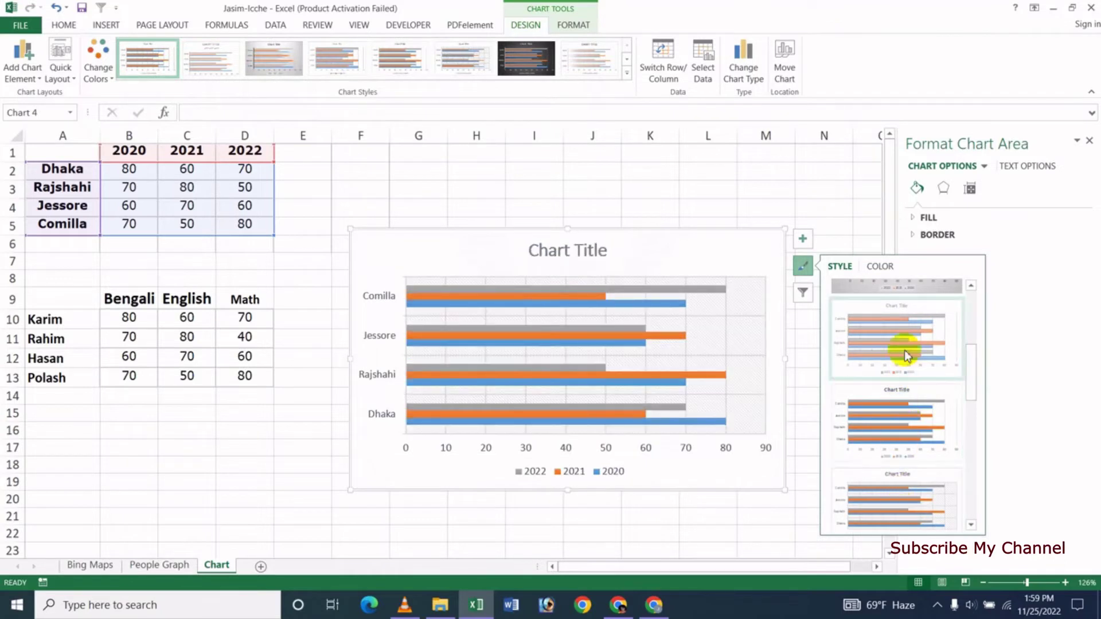
left_click(879, 266)
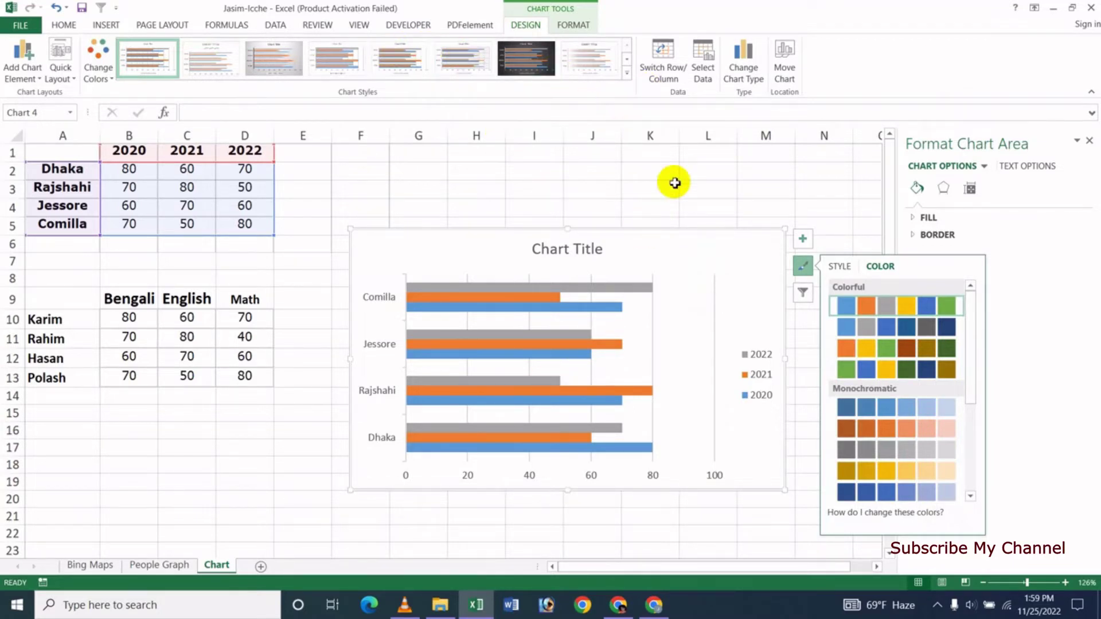
left_click(659, 81)
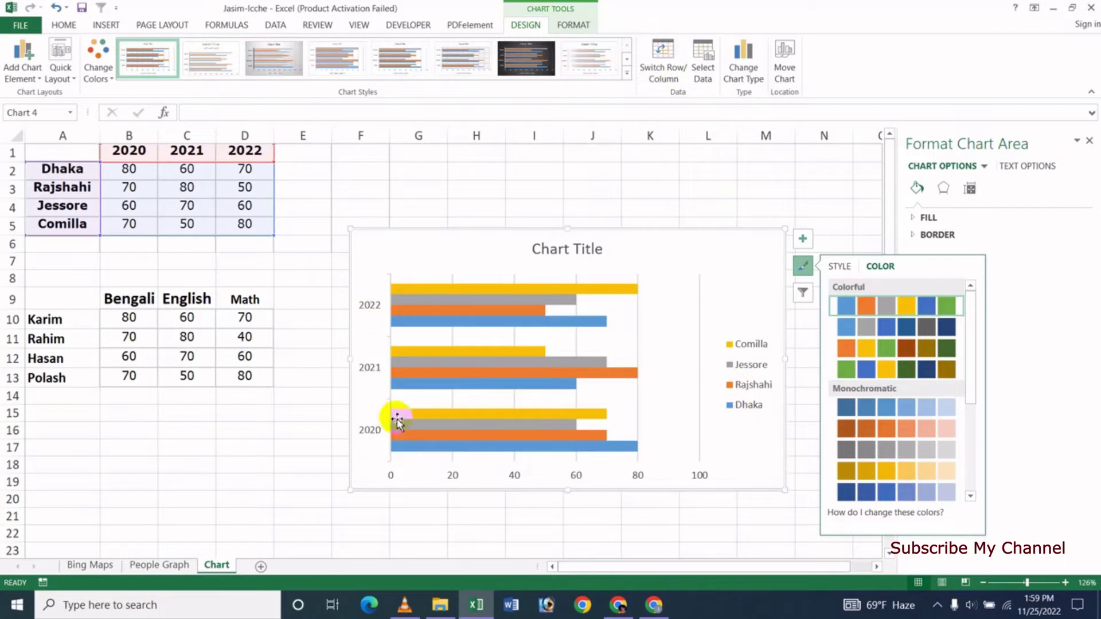
left_click(663, 63)
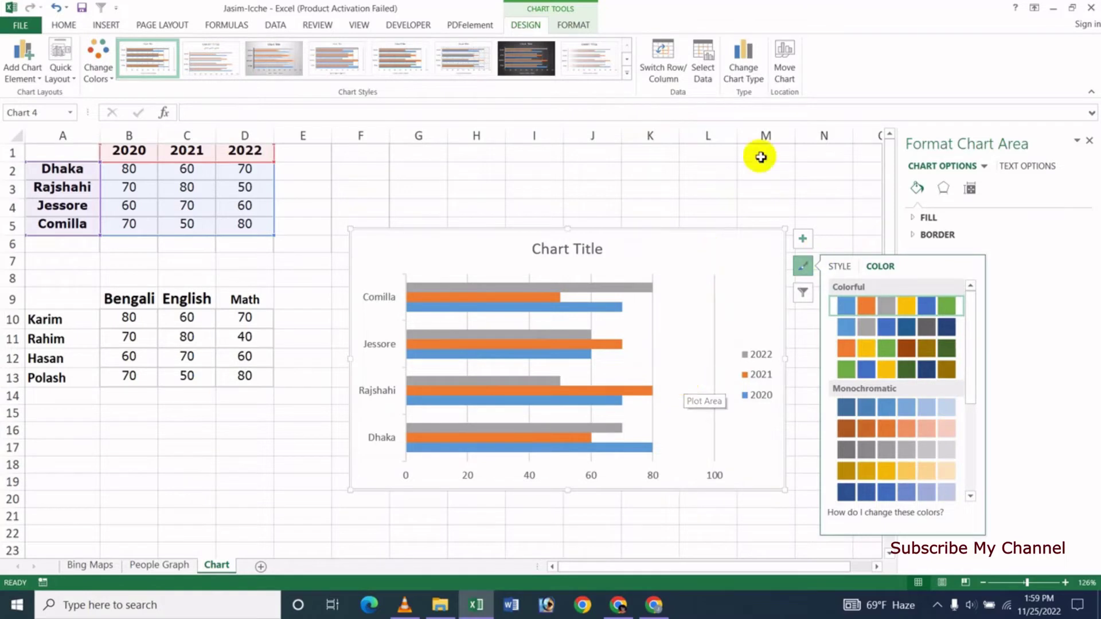
left_click(705, 80)
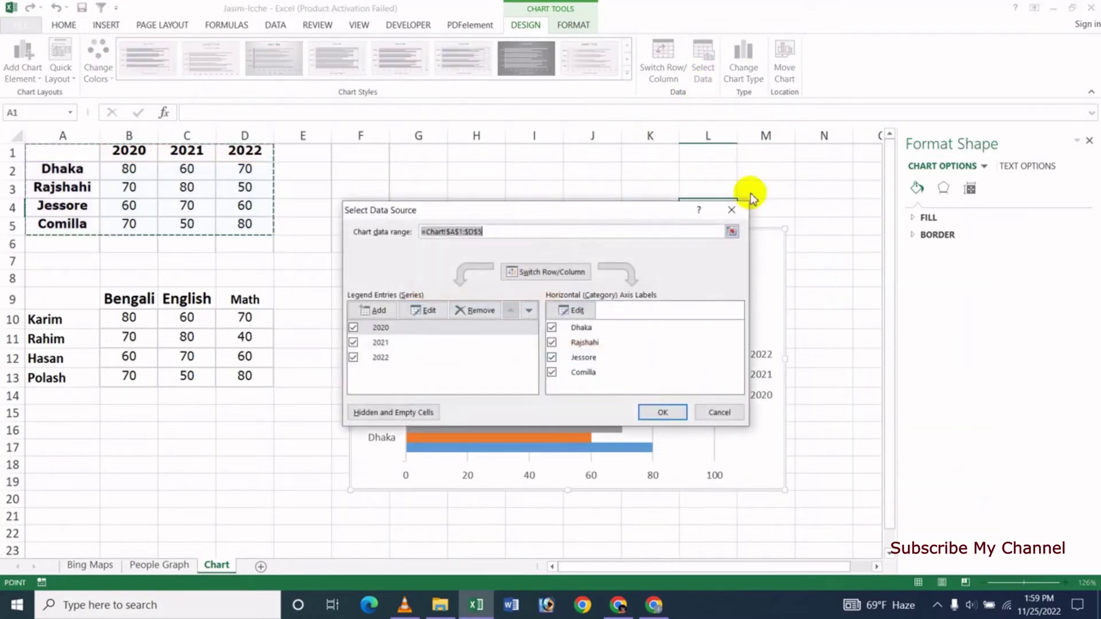
left_click_drag(614, 207, 814, 208)
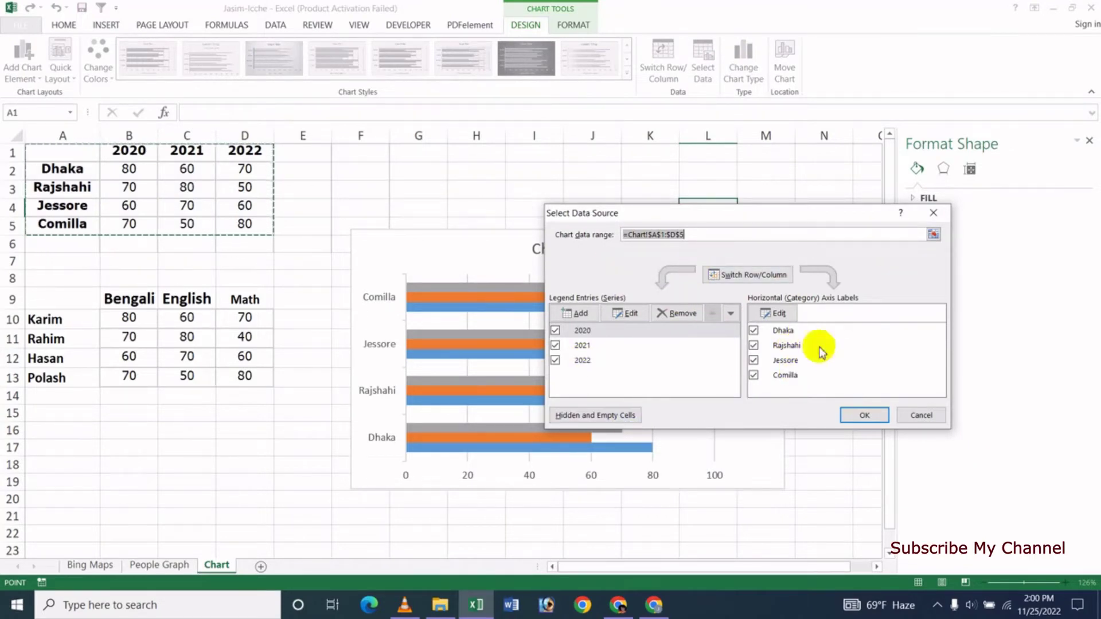
left_click(930, 417)
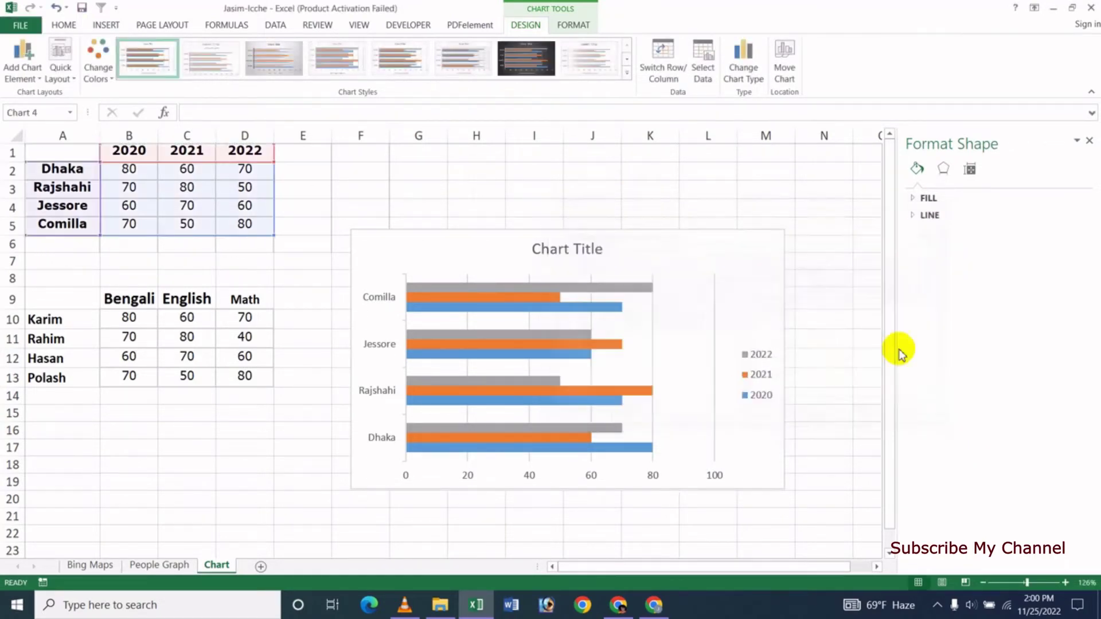
left_click(641, 490)
Step: Scroll the YouTube channel's videos page, then go back to the Excel city chart
left_click(654, 605)
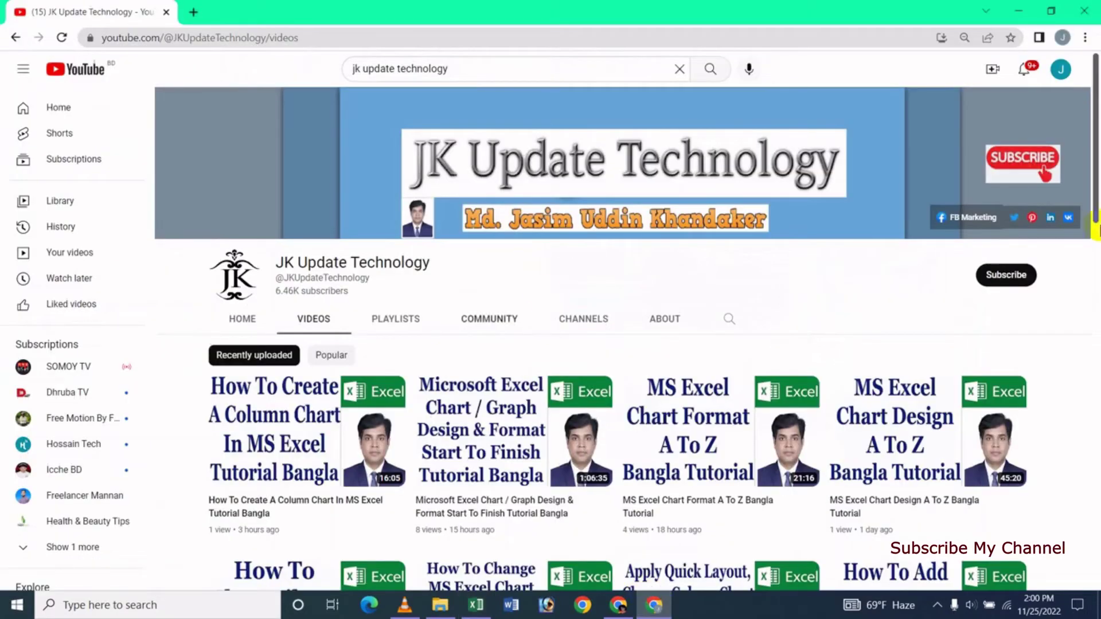
left_click_drag(1096, 193, 1096, 245)
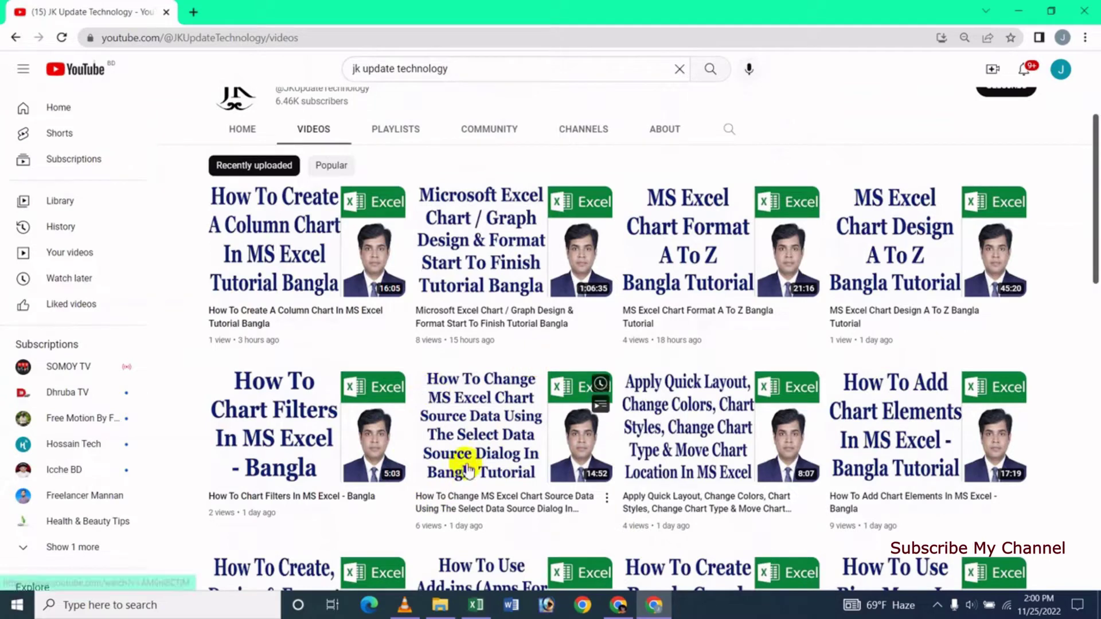
left_click(476, 604)
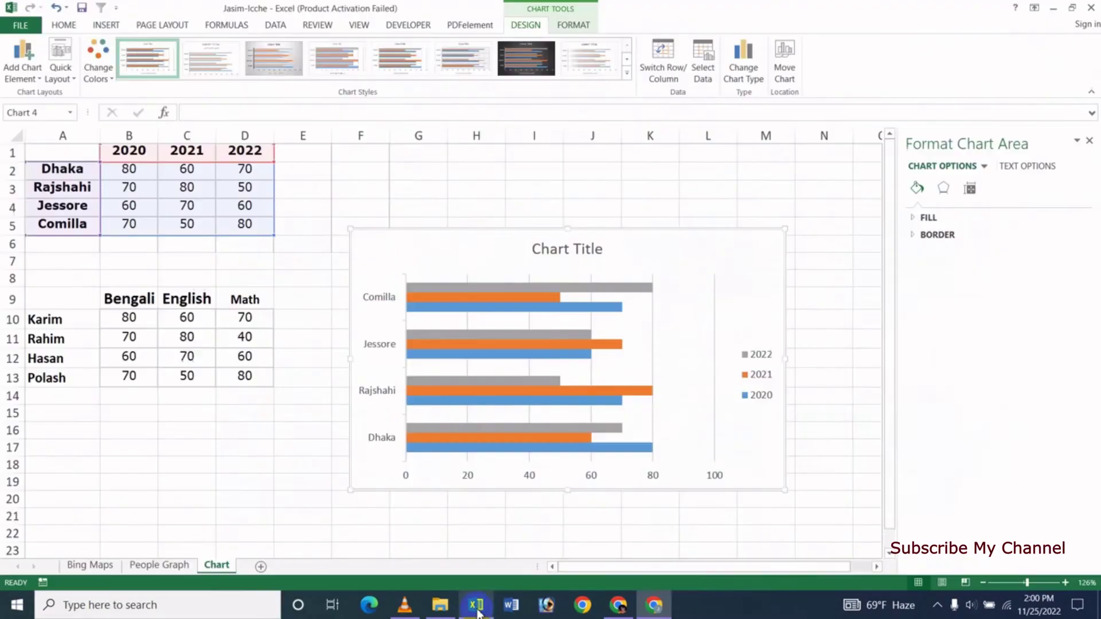
Step: Convert the city chart to a Stacked Bar chart, leaving the data source unchanged
left_click(702, 72)
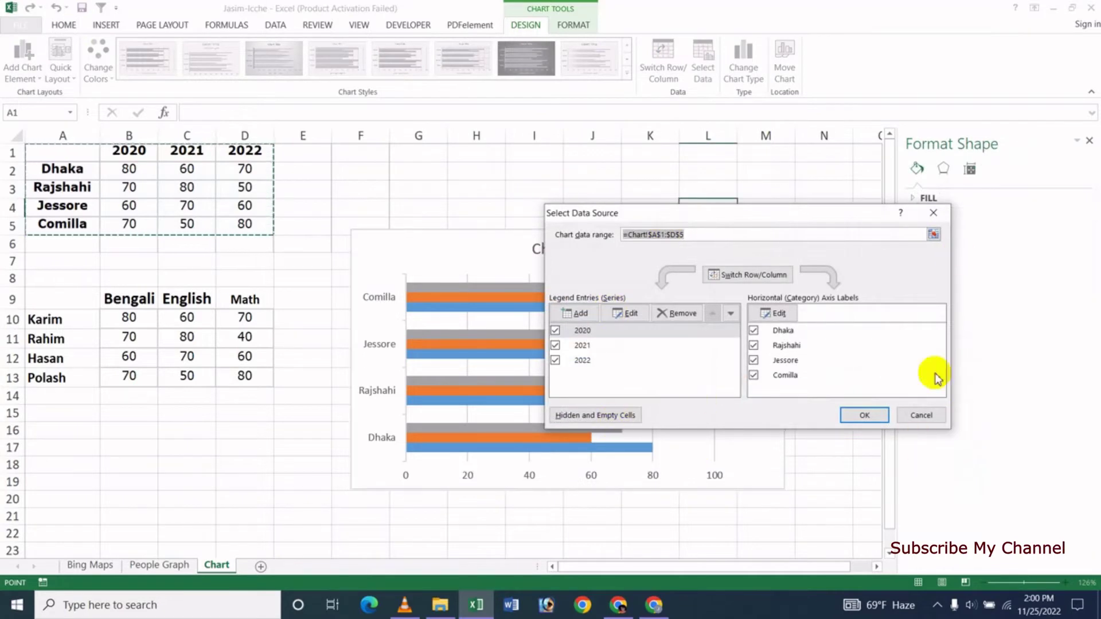
left_click(920, 415)
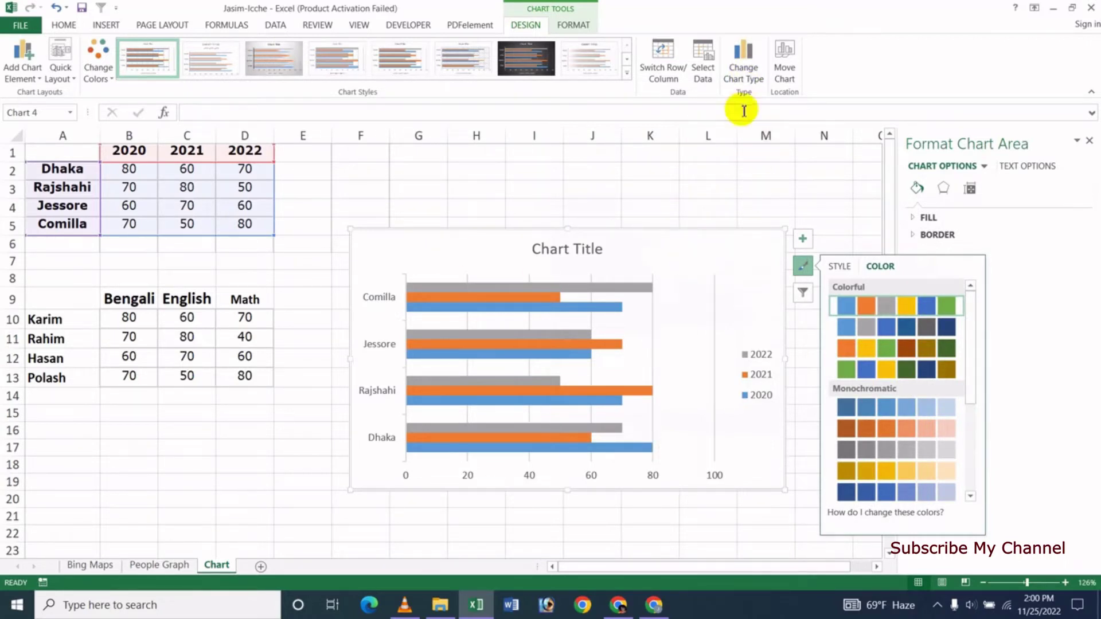
left_click(742, 79)
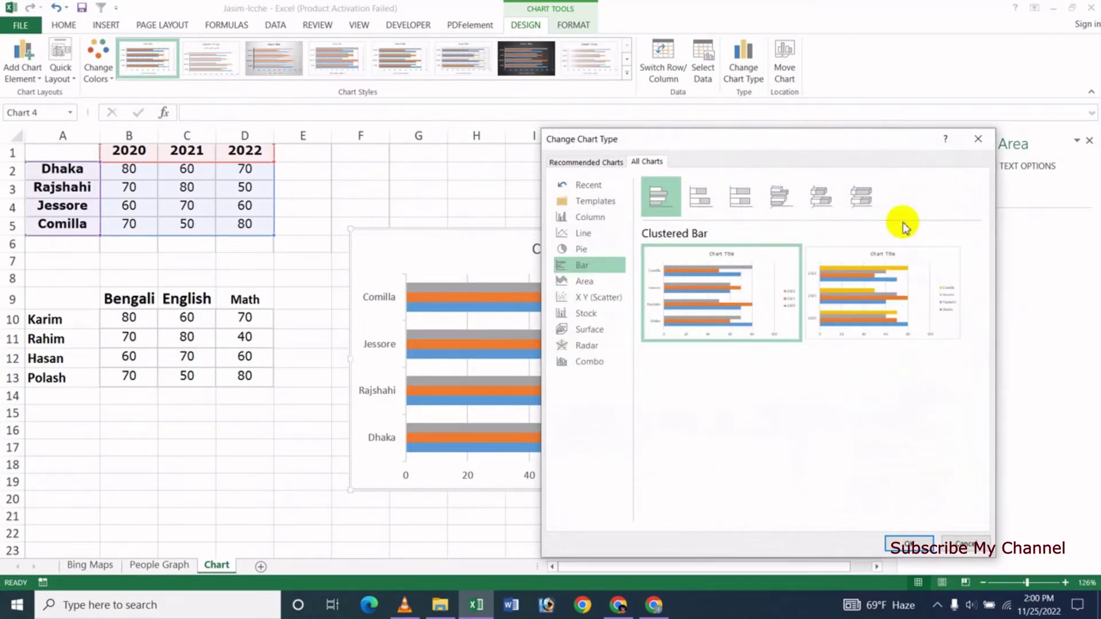
left_click(707, 195)
mouse_move(721, 292)
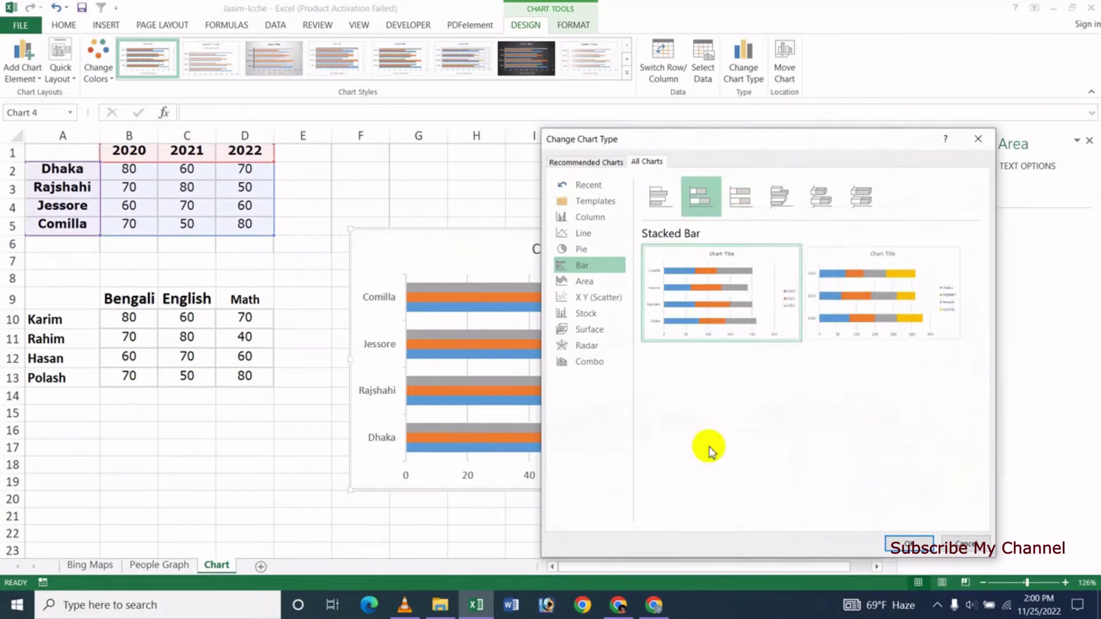
left_click(909, 545)
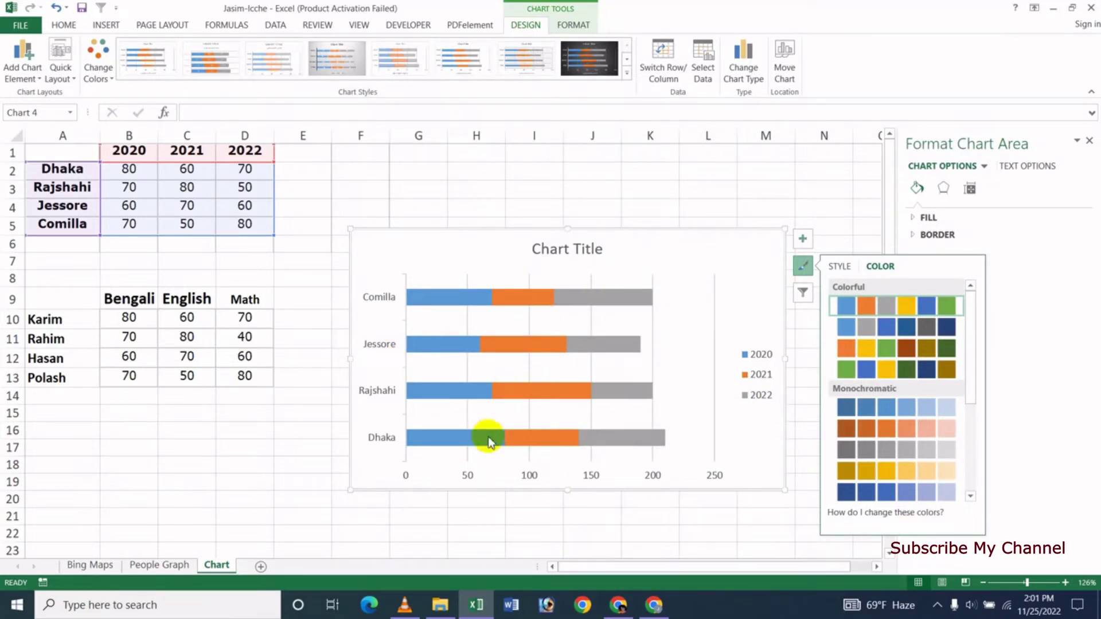
Step: Change the city chart to 3-D Clustered Bar, each year as its own bar on a 0–80 axis
left_click(558, 338)
left_click(502, 305)
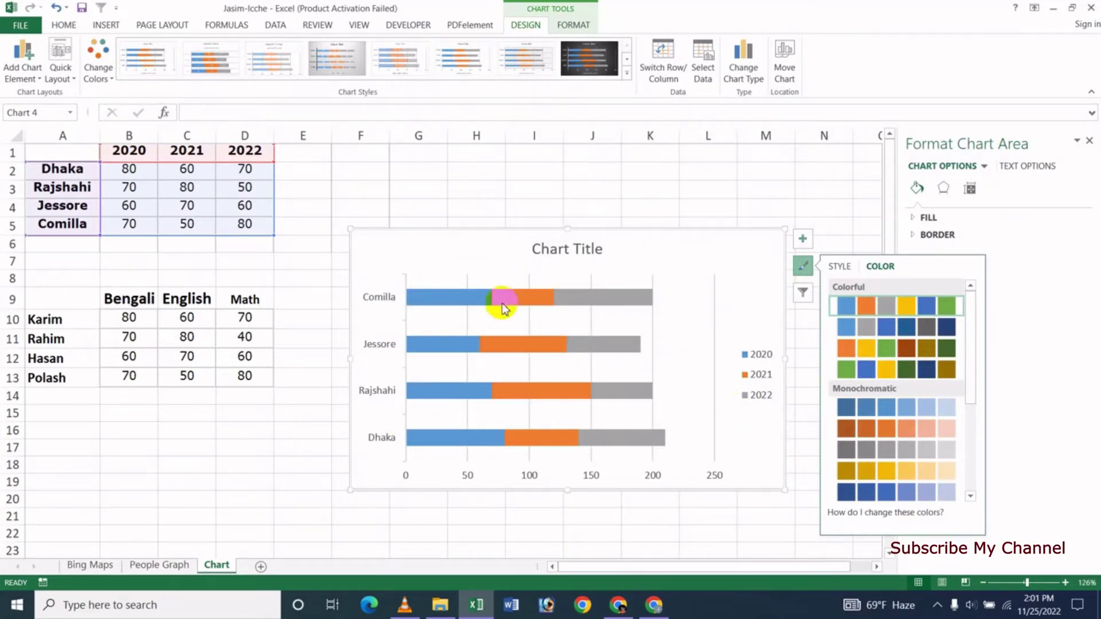
left_click(749, 82)
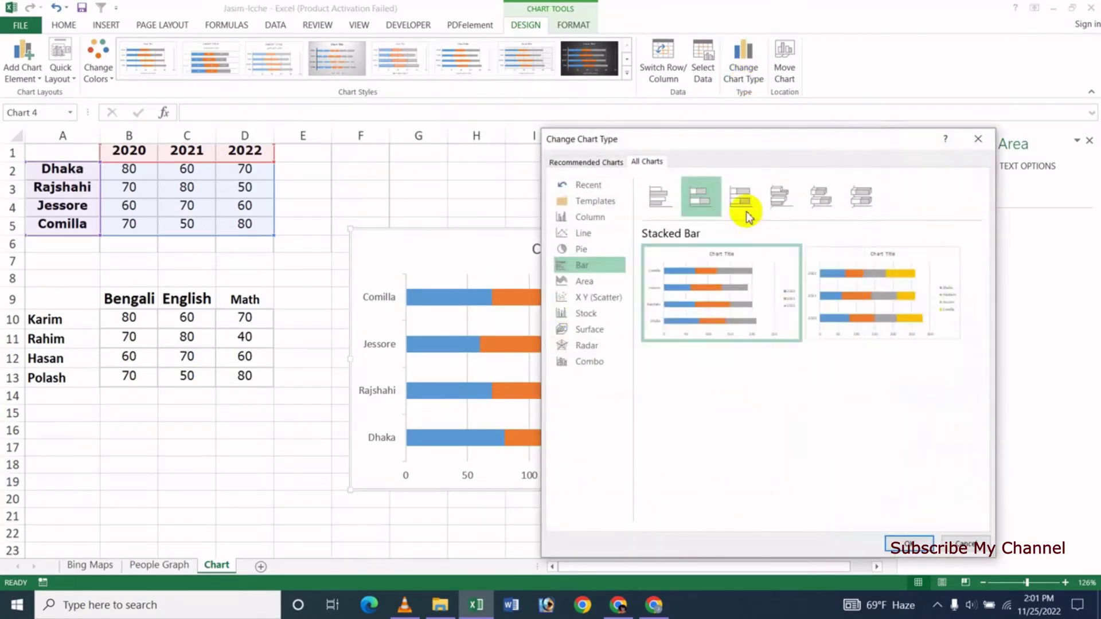
left_click(742, 203)
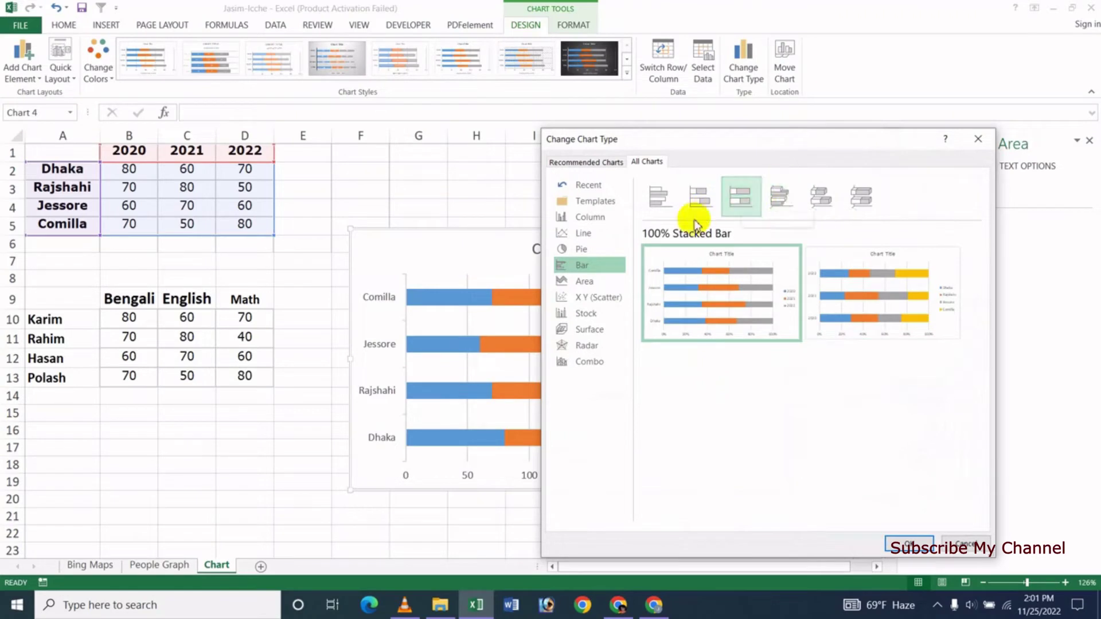
left_click(783, 201)
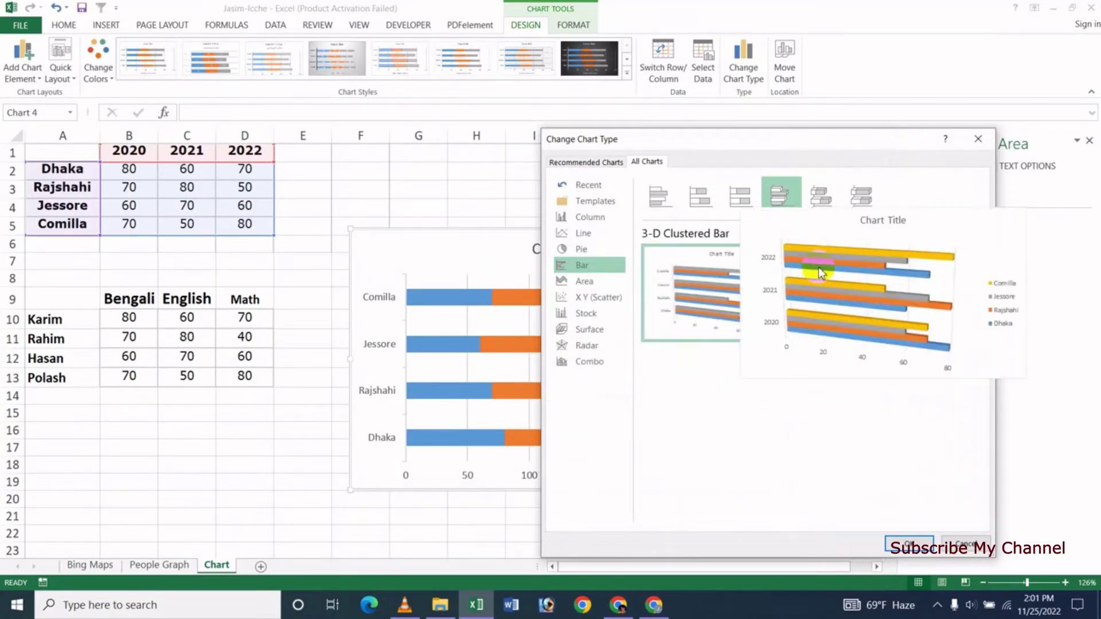
left_click(909, 542)
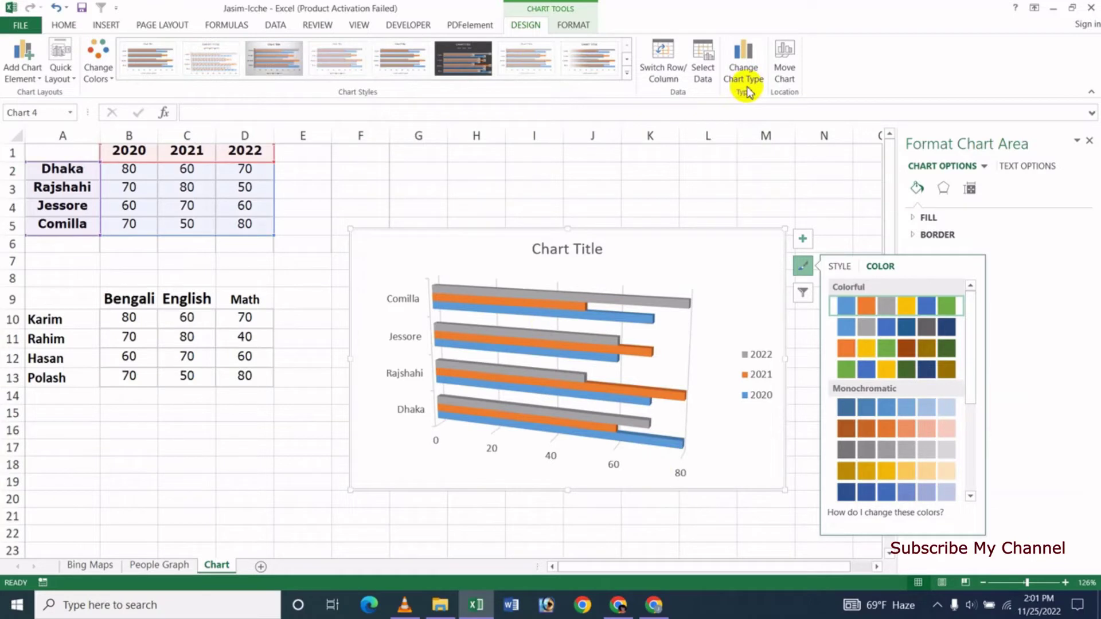
Step: Switch the city chart to 3-D Stacked Bar with the cities along the axis
right_click(663, 251)
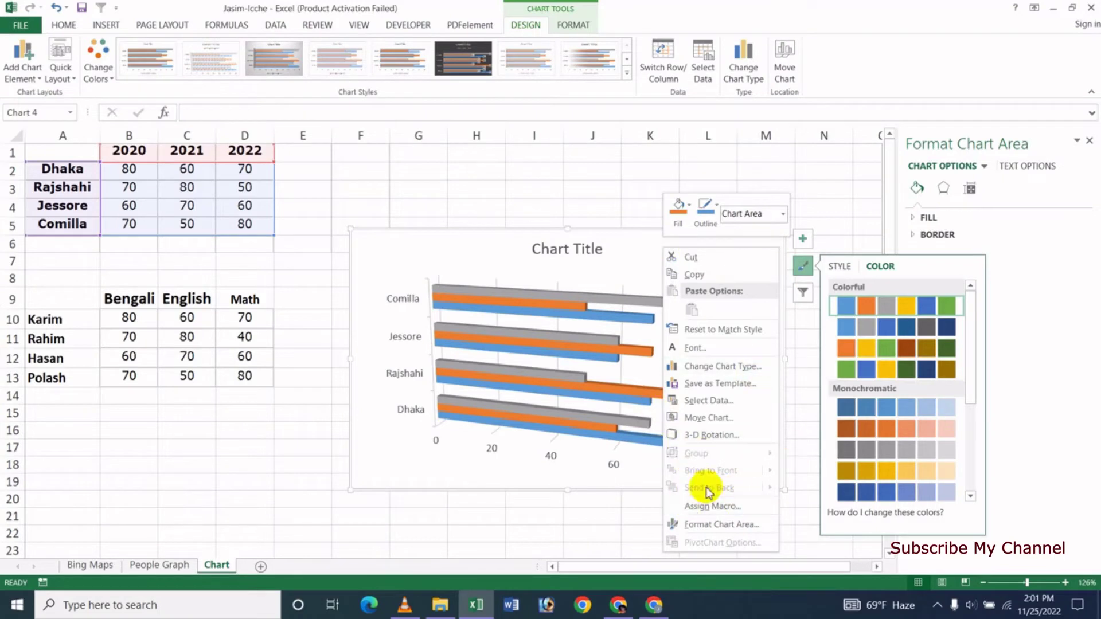
left_click(721, 367)
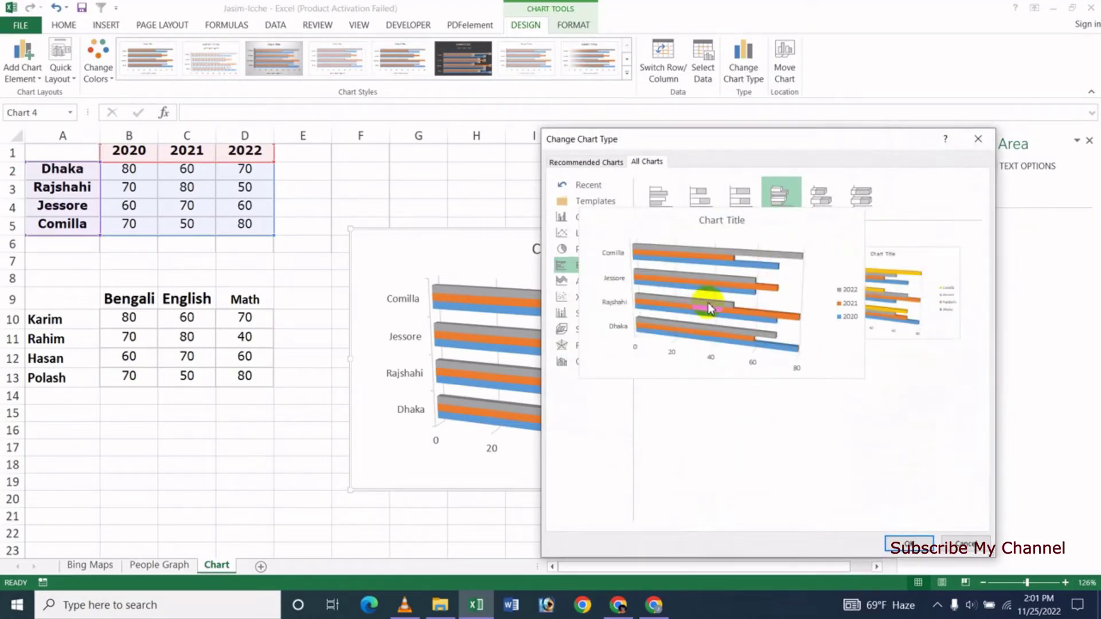
left_click(821, 196)
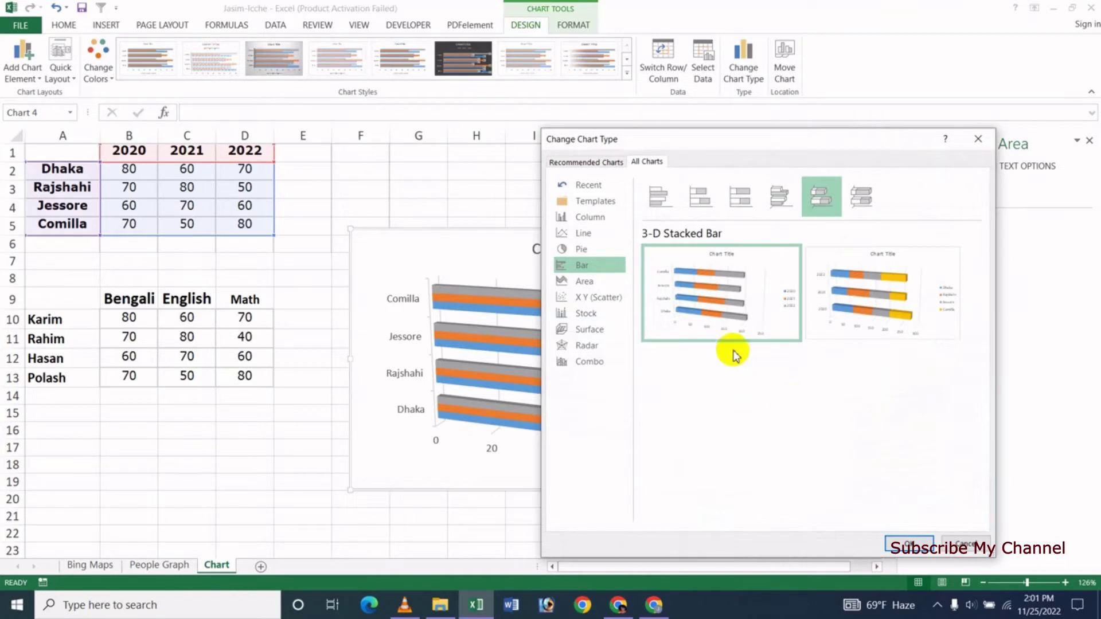
mouse_move(894, 292)
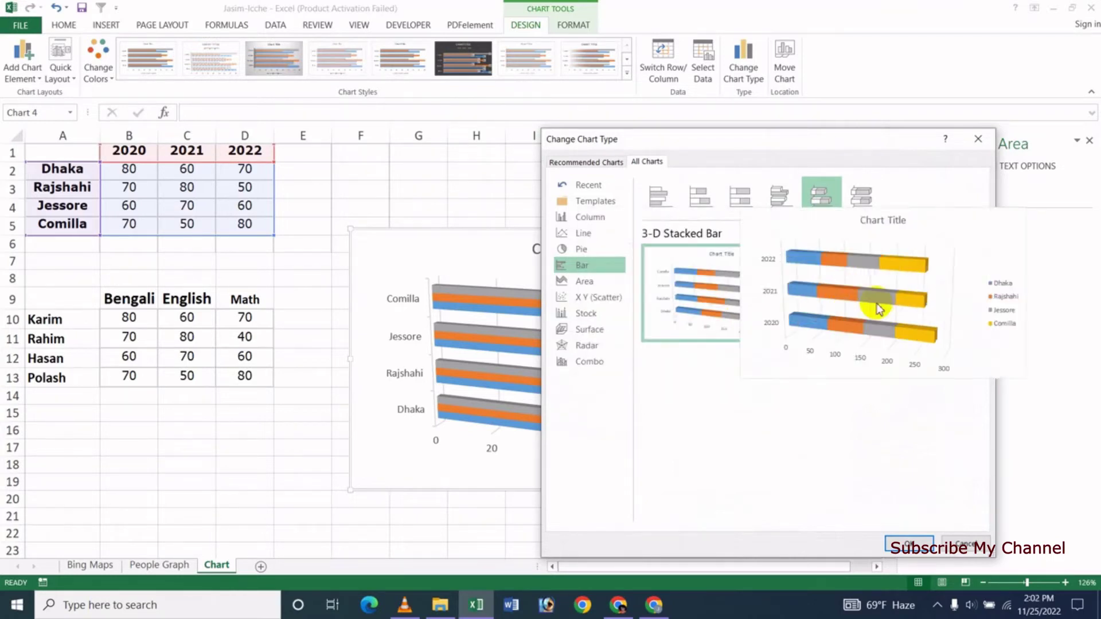
left_click(700, 302)
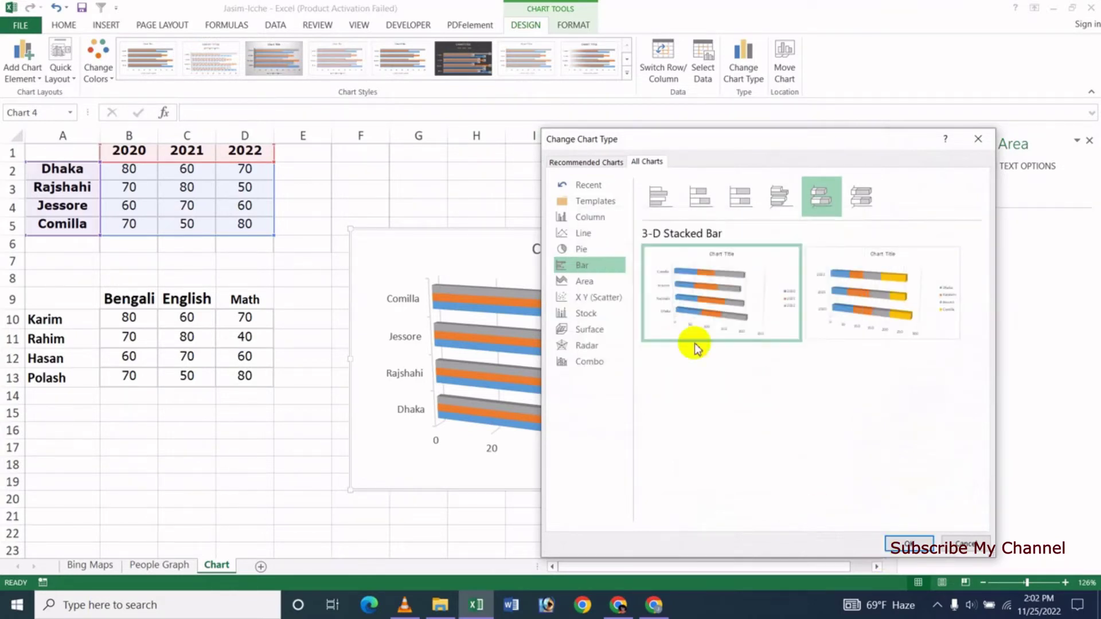
left_click(912, 544)
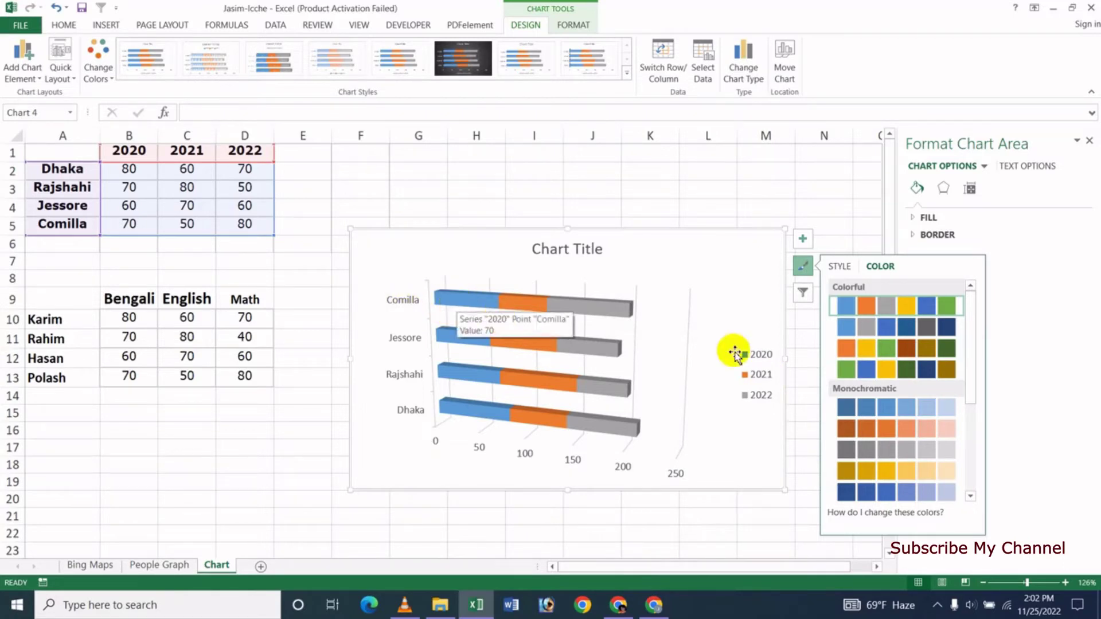
Step: Select the stacked bar chart and bring up the chart area's context menu
left_click(538, 326)
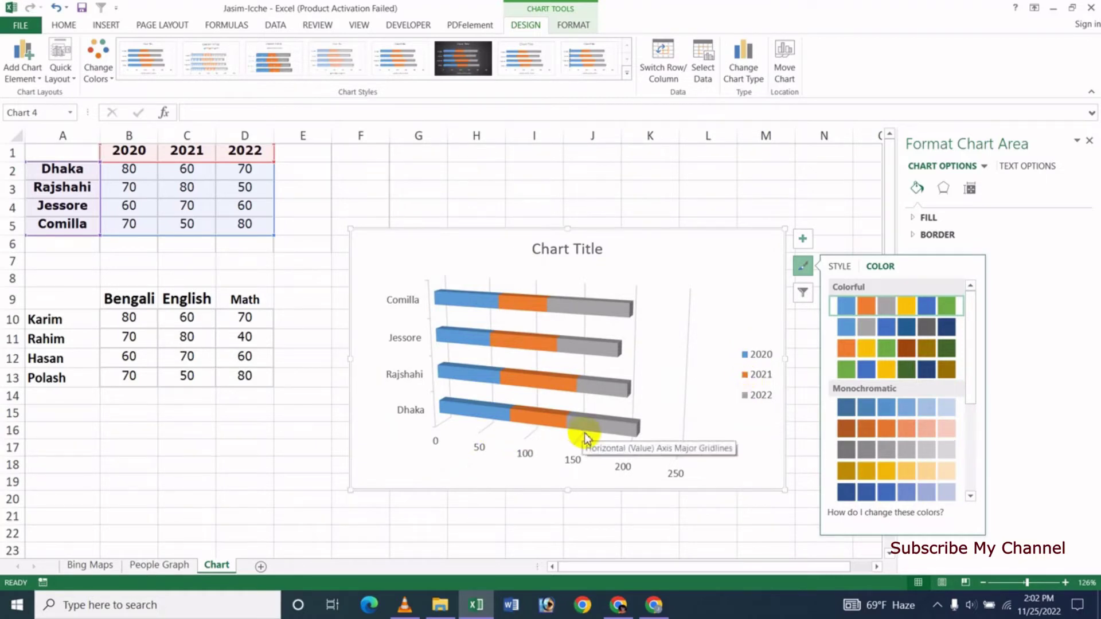
right_click(659, 257)
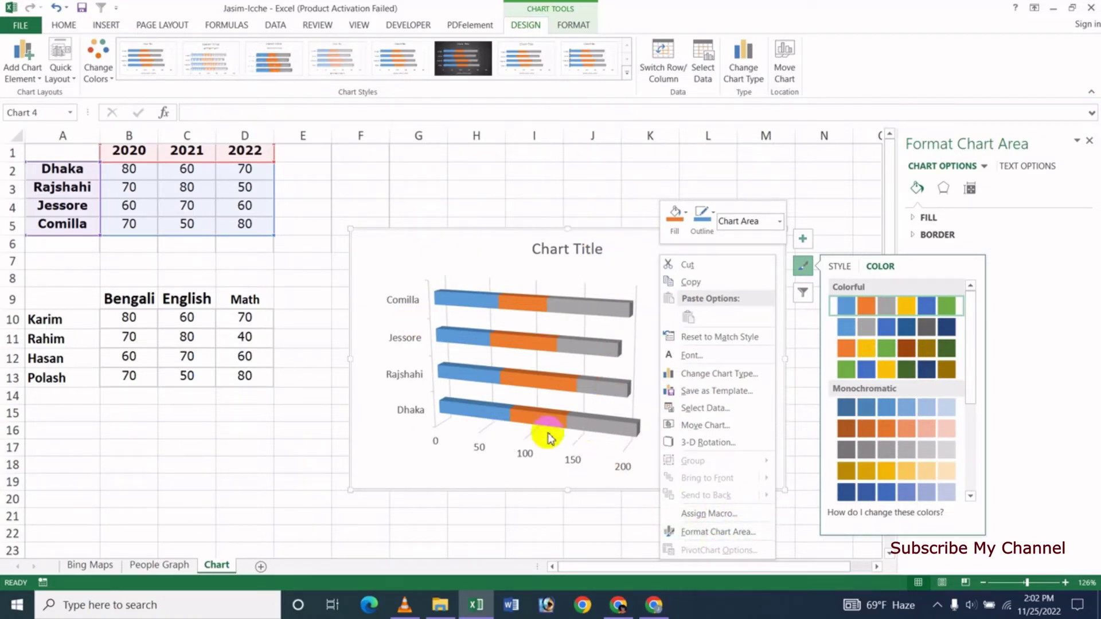
Step: Fill the chart area with a gold preset linear gradient angled at 270°
left_click(721, 532)
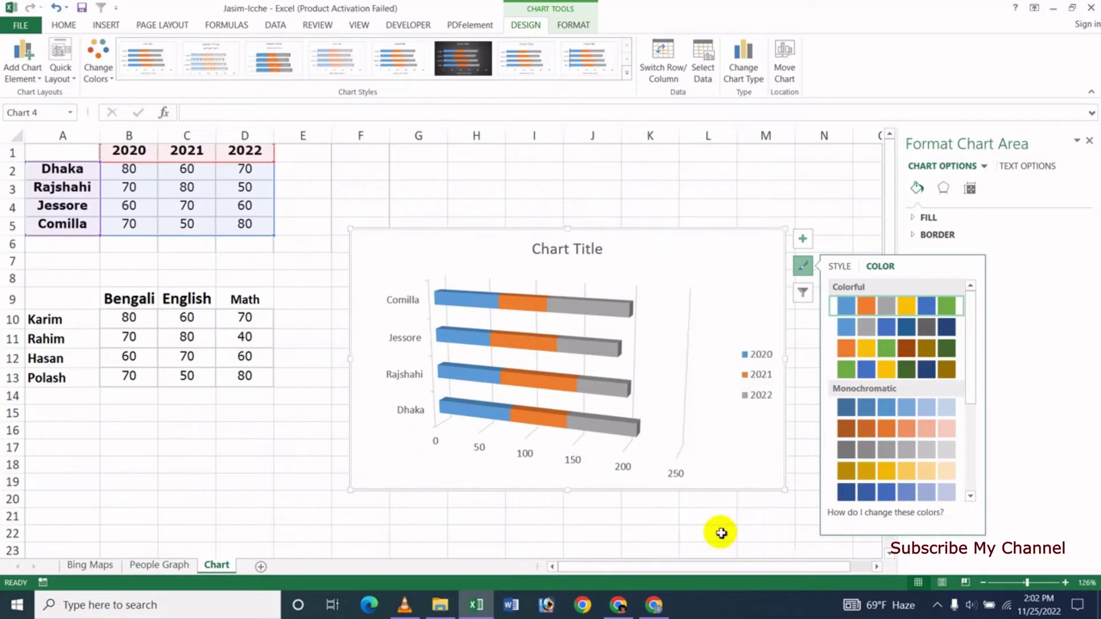
left_click(808, 267)
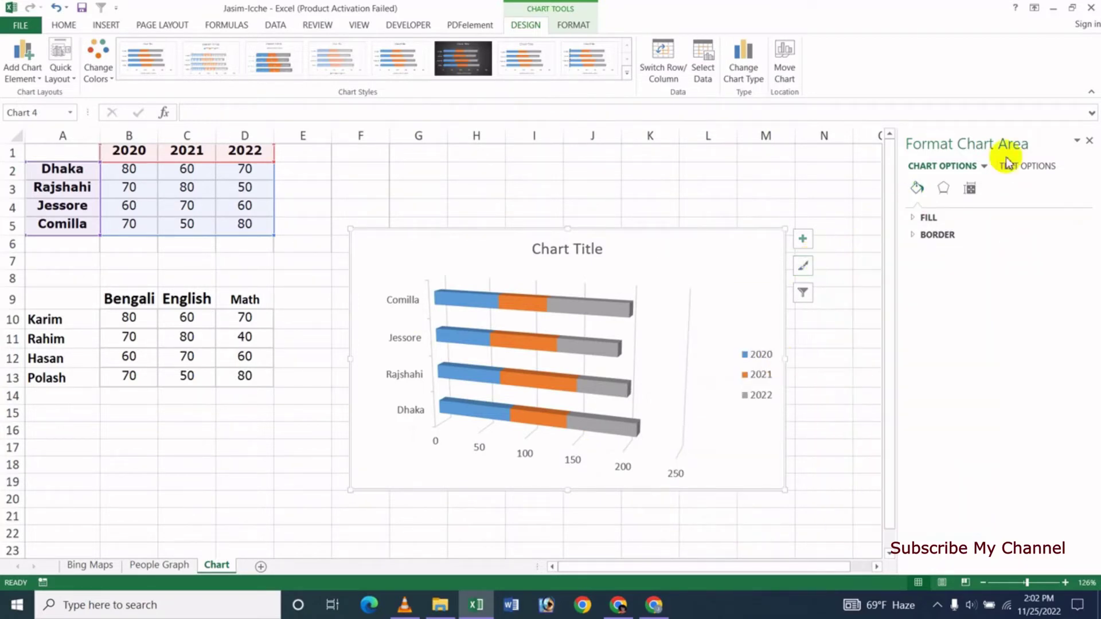
left_click(946, 220)
left_click(947, 272)
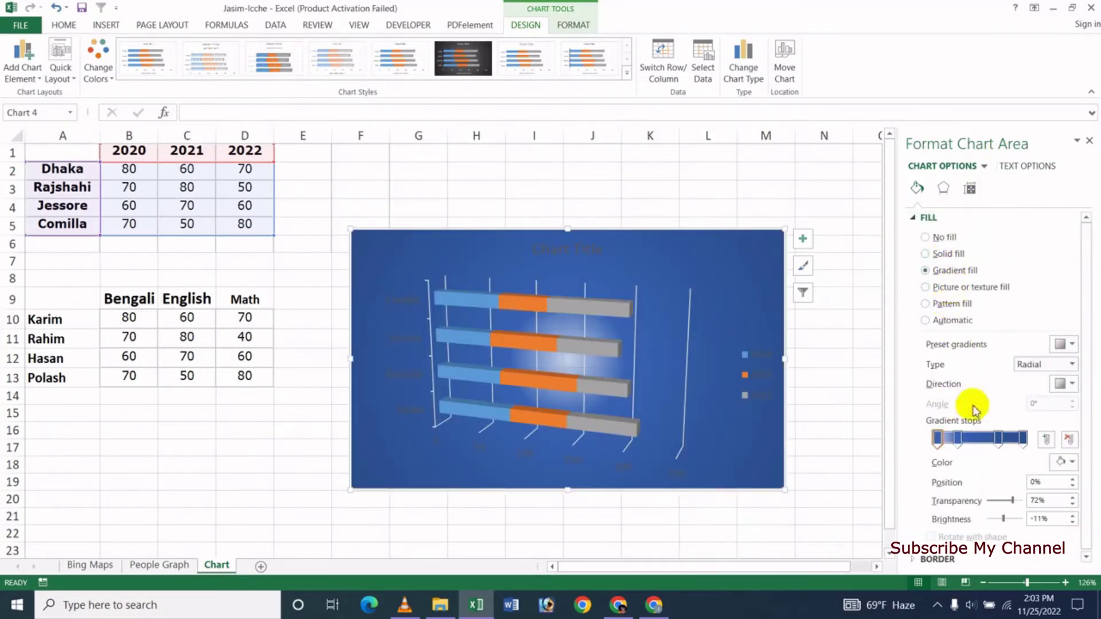
left_click(1038, 365)
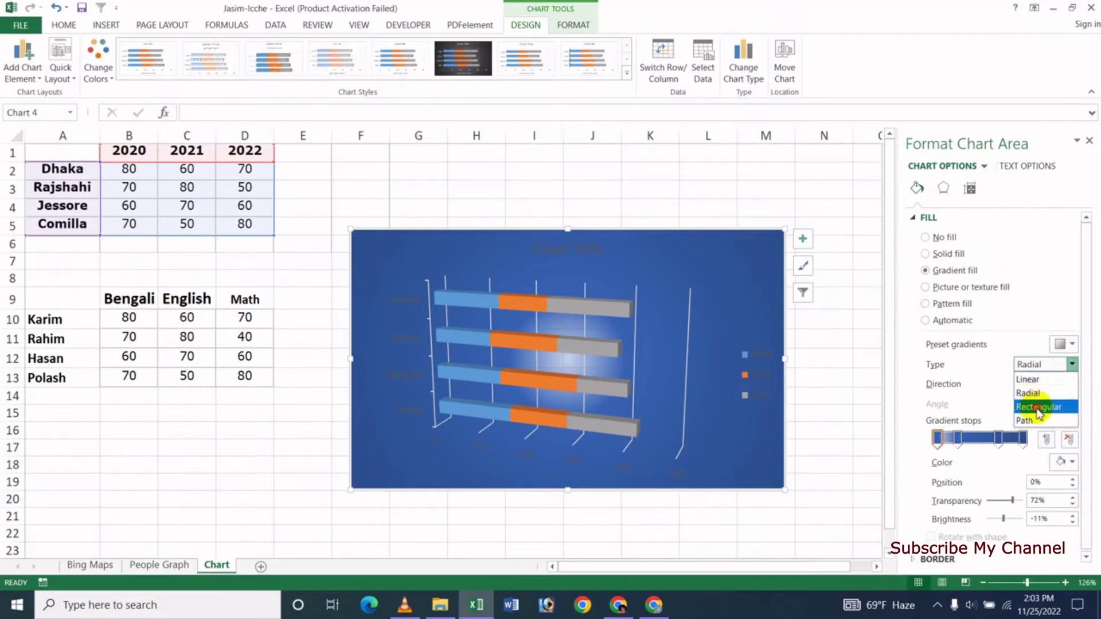
left_click(1035, 408)
left_click(1067, 346)
left_click(1016, 424)
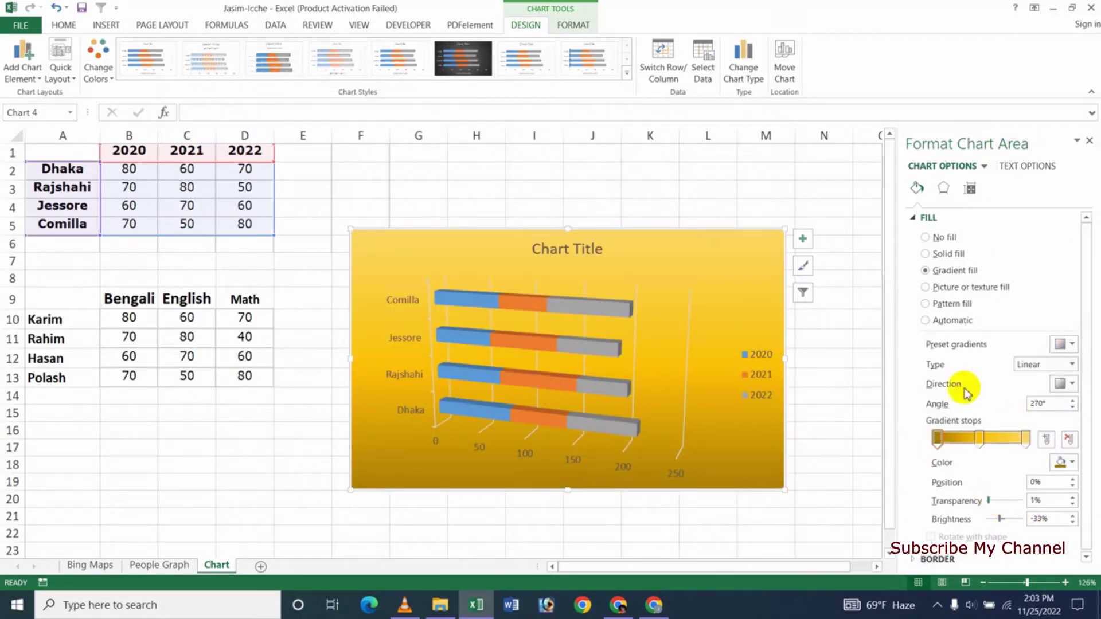
left_click(943, 188)
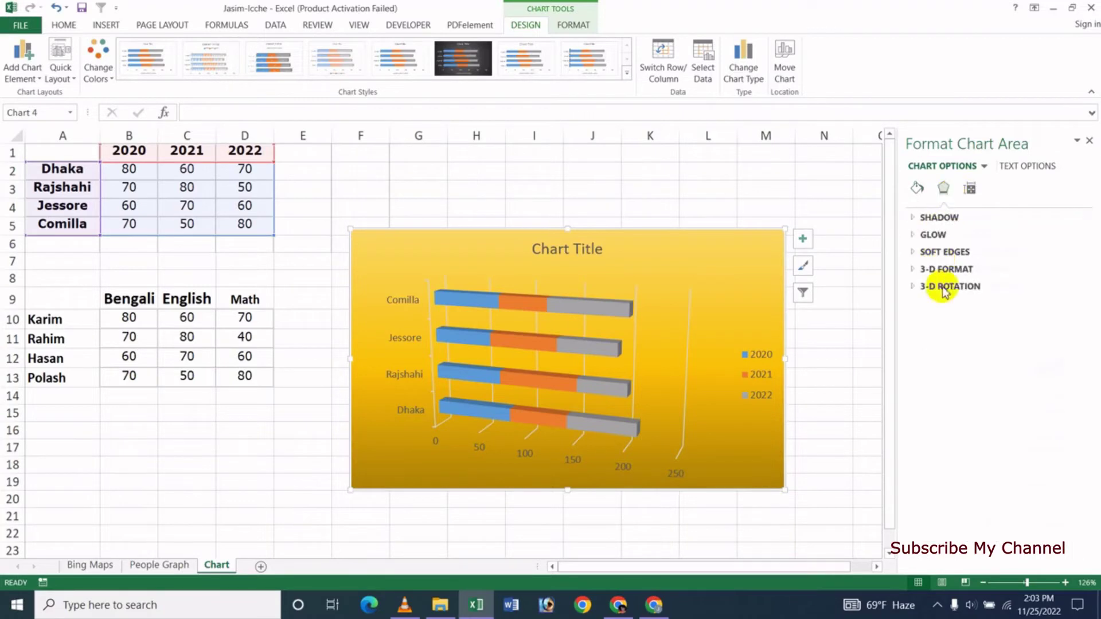
Step: Apply an outer shadow preset to the chart area
left_click(933, 234)
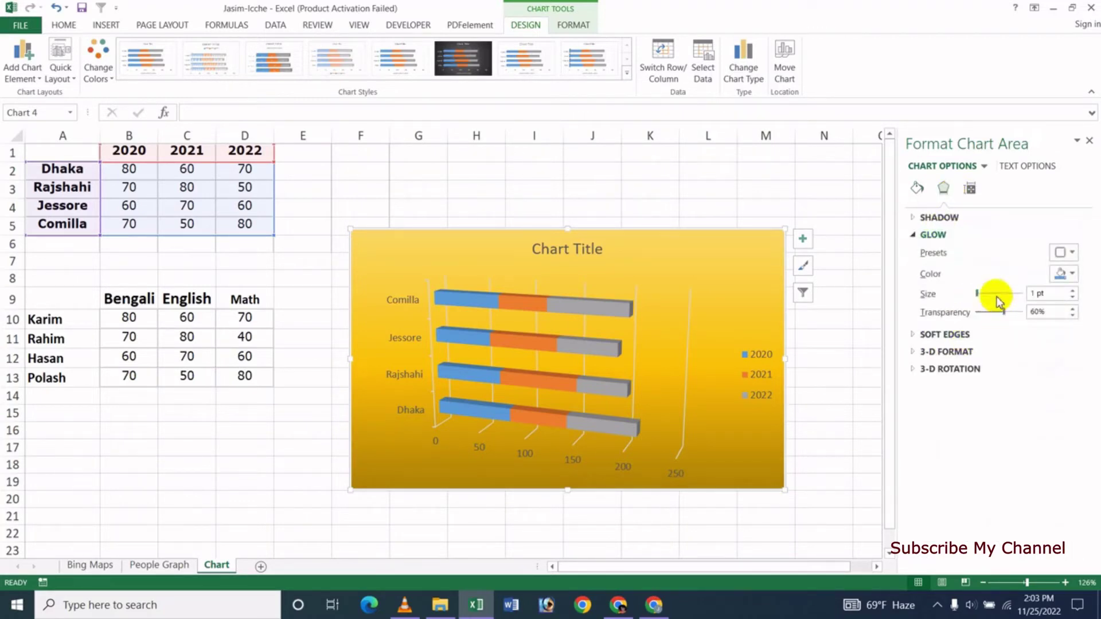
left_click(935, 218)
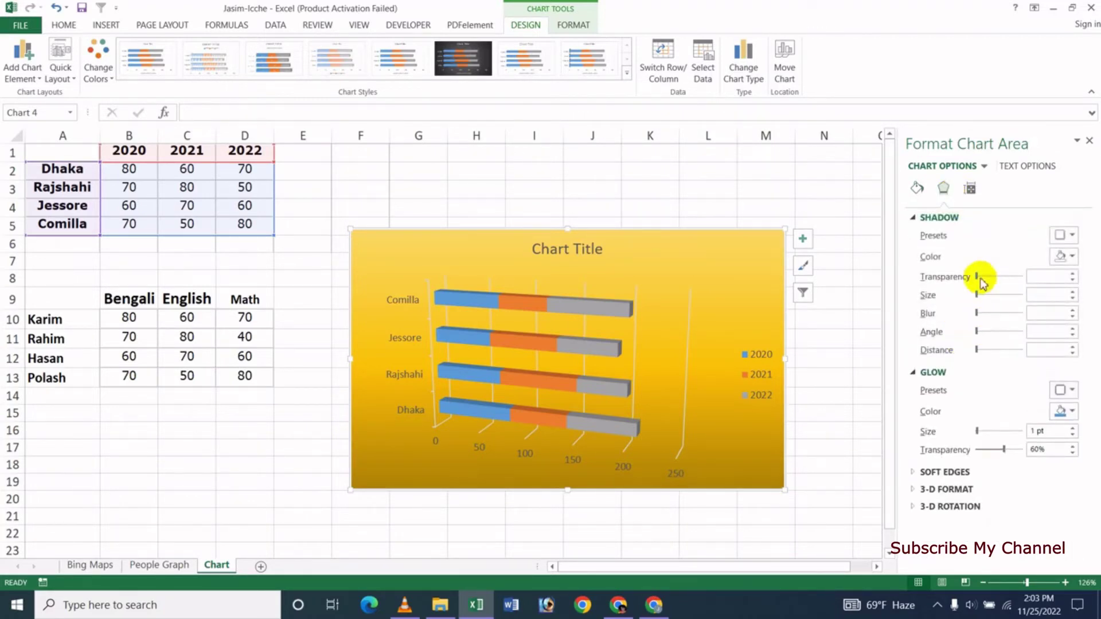
left_click(979, 277)
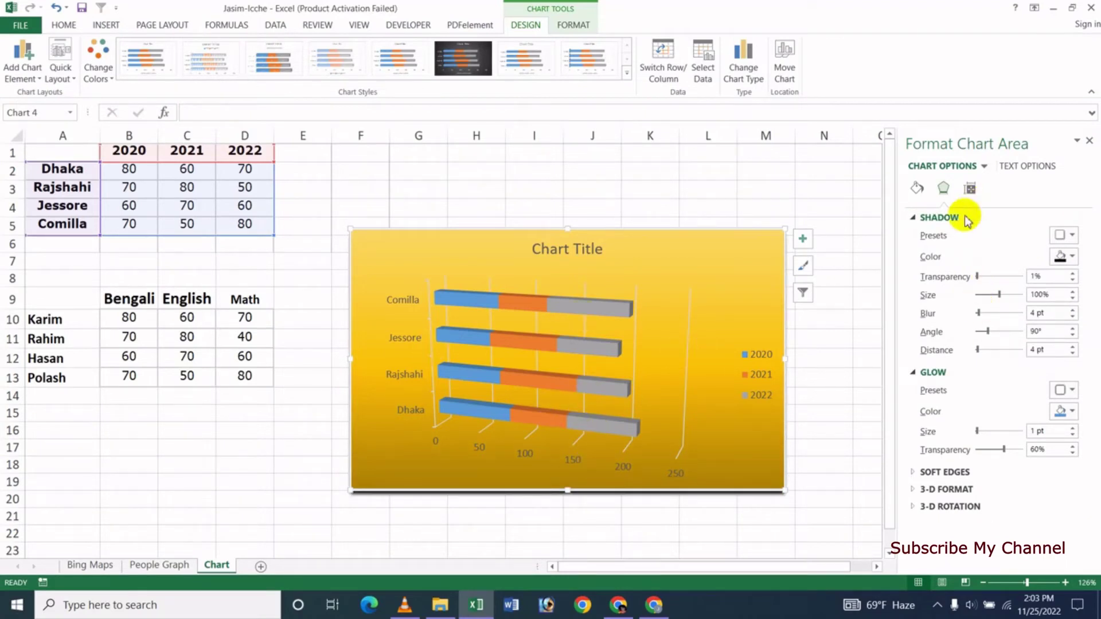
left_click(916, 188)
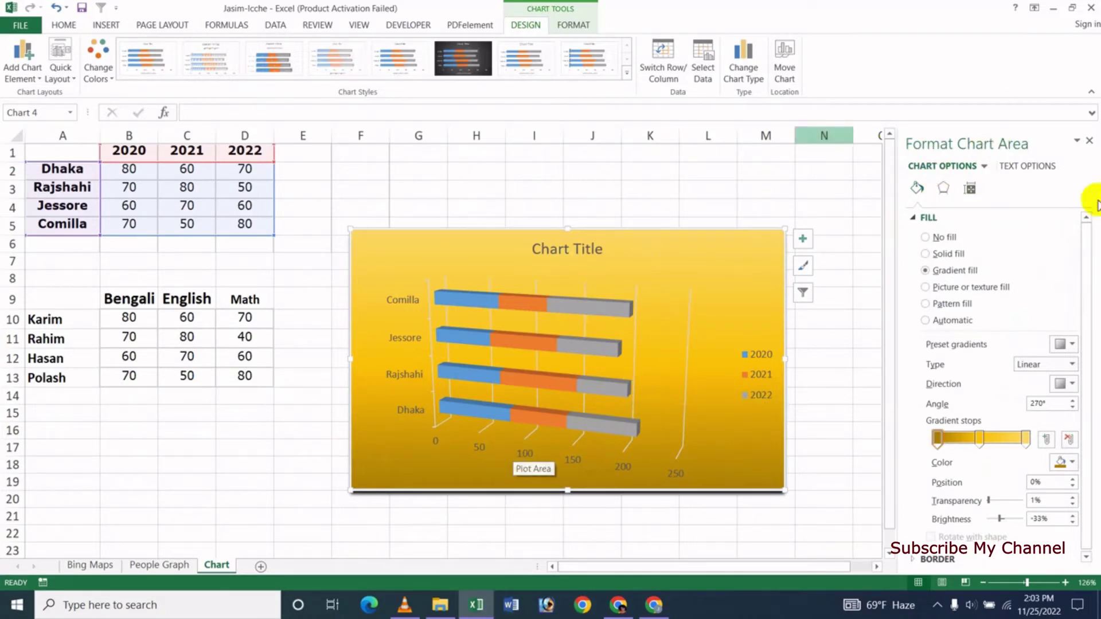
Step: Set the chart area to No fill and close the Format Chart Area pane
left_click(940, 237)
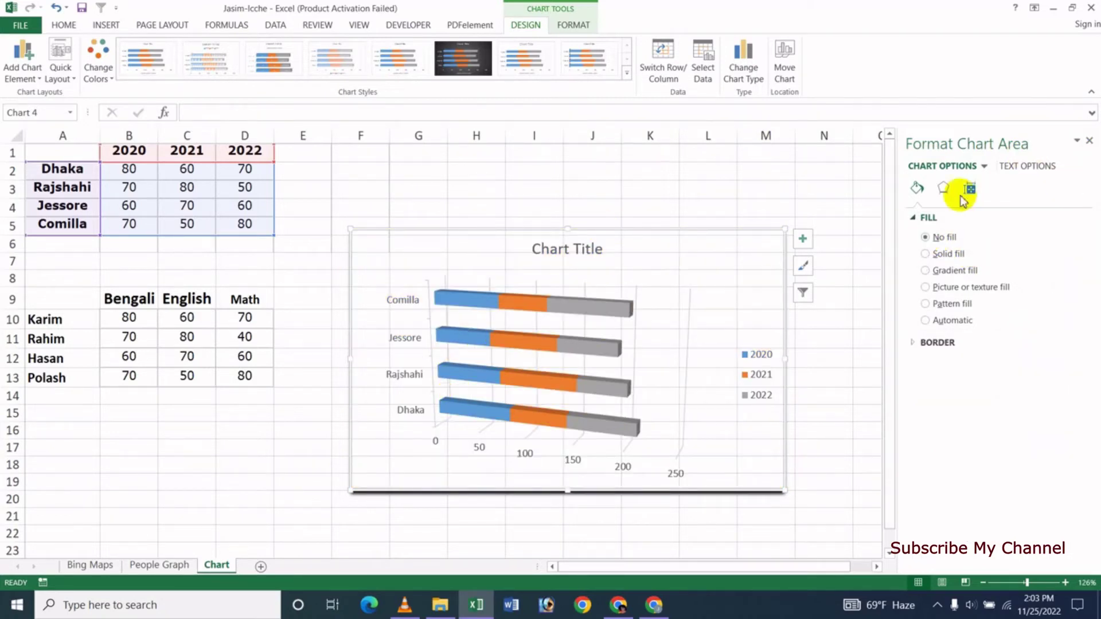
left_click(1087, 141)
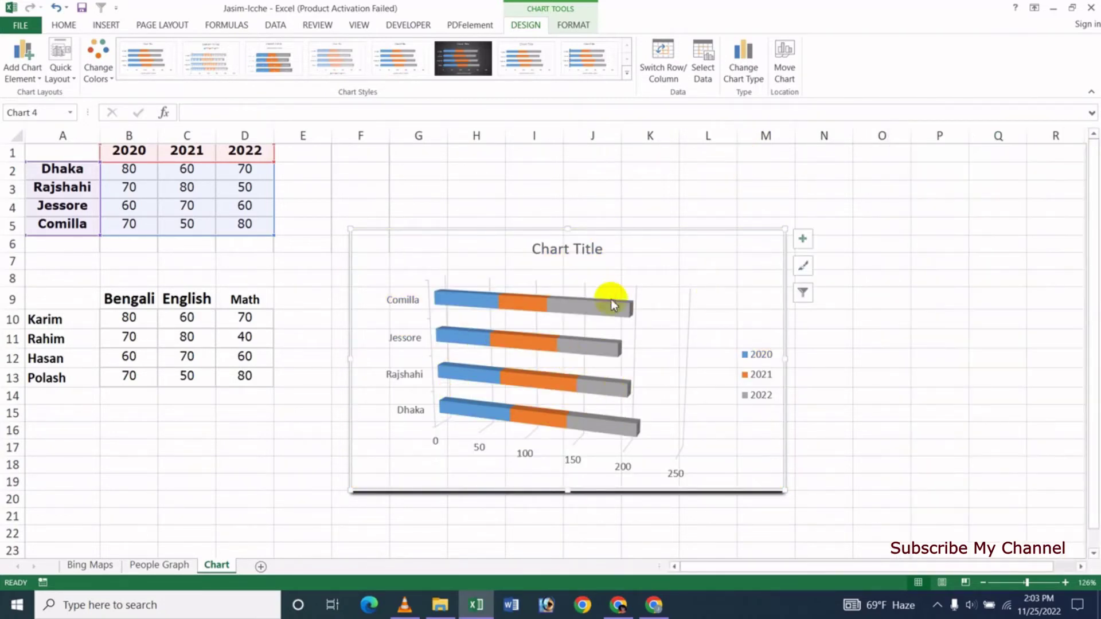
double_click(673, 269)
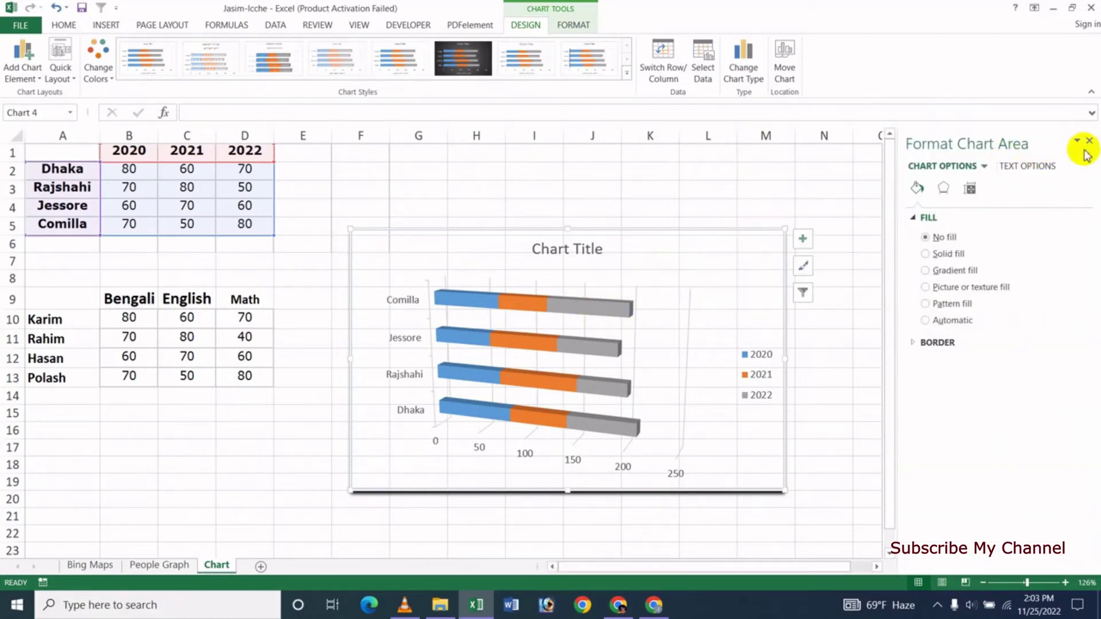
left_click(1089, 141)
left_click(663, 326)
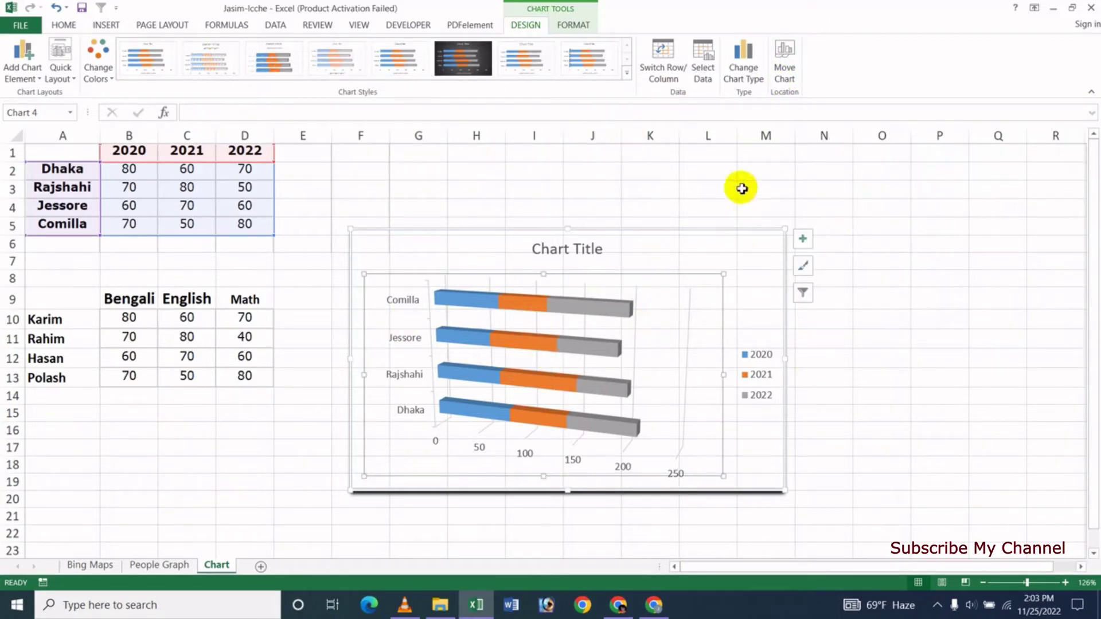
left_click(707, 248)
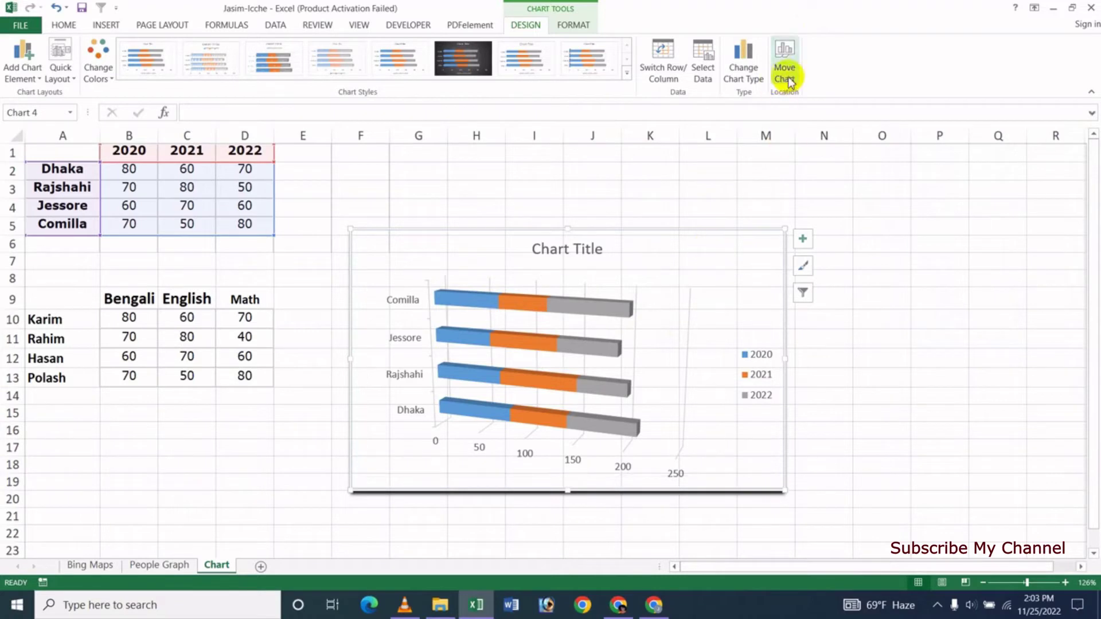
left_click(788, 80)
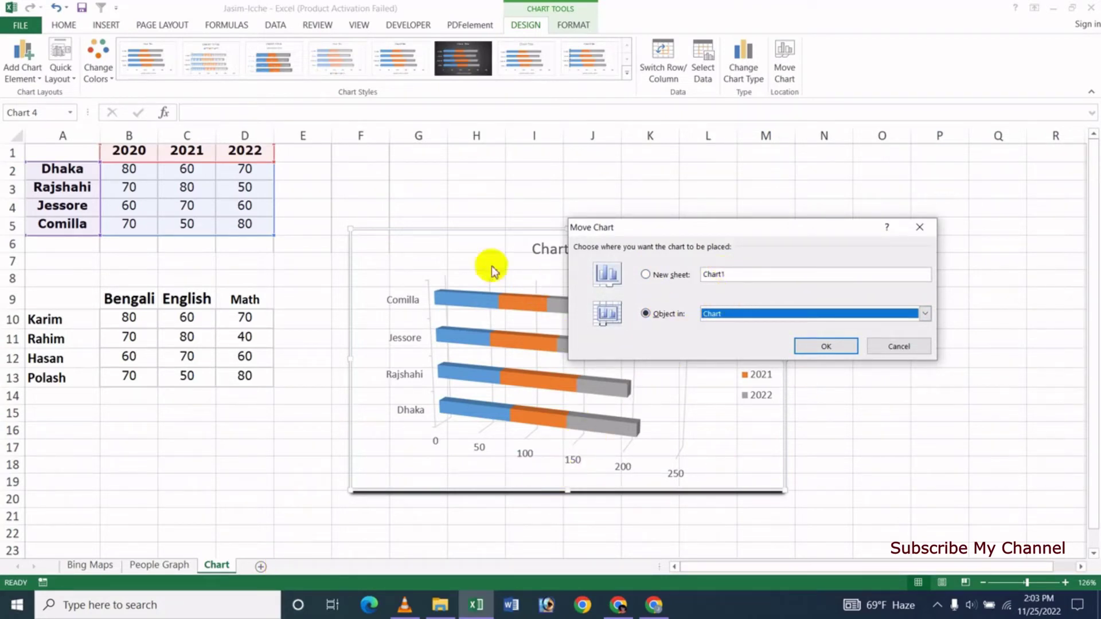
left_click(898, 346)
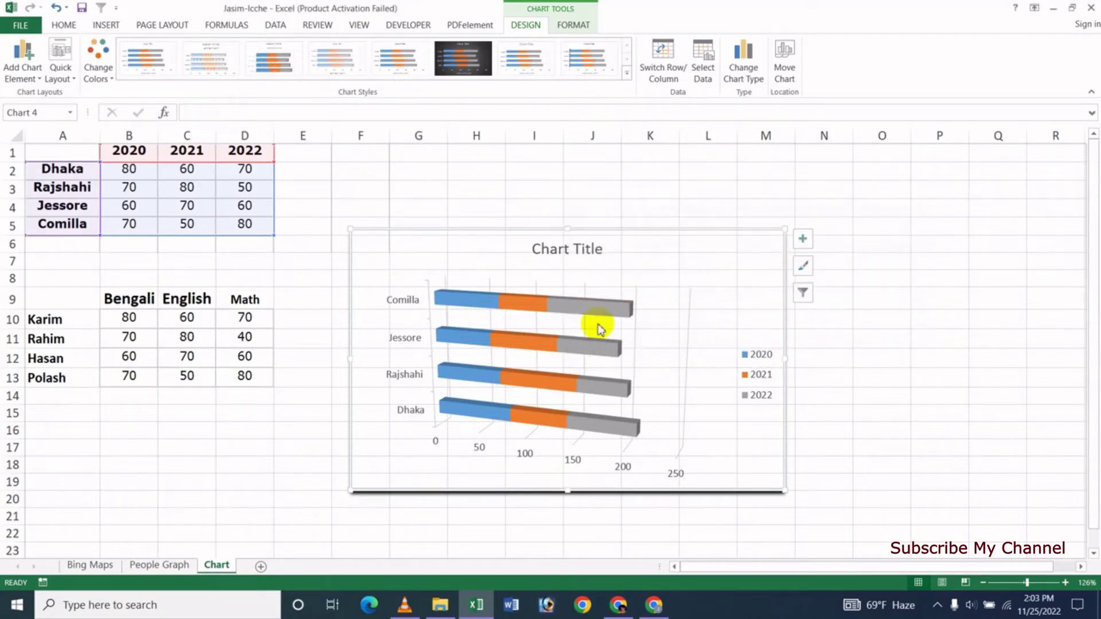
Step: Show the Chart Tools FORMAT tab with its shape style and WordArt tools
right_click(674, 253)
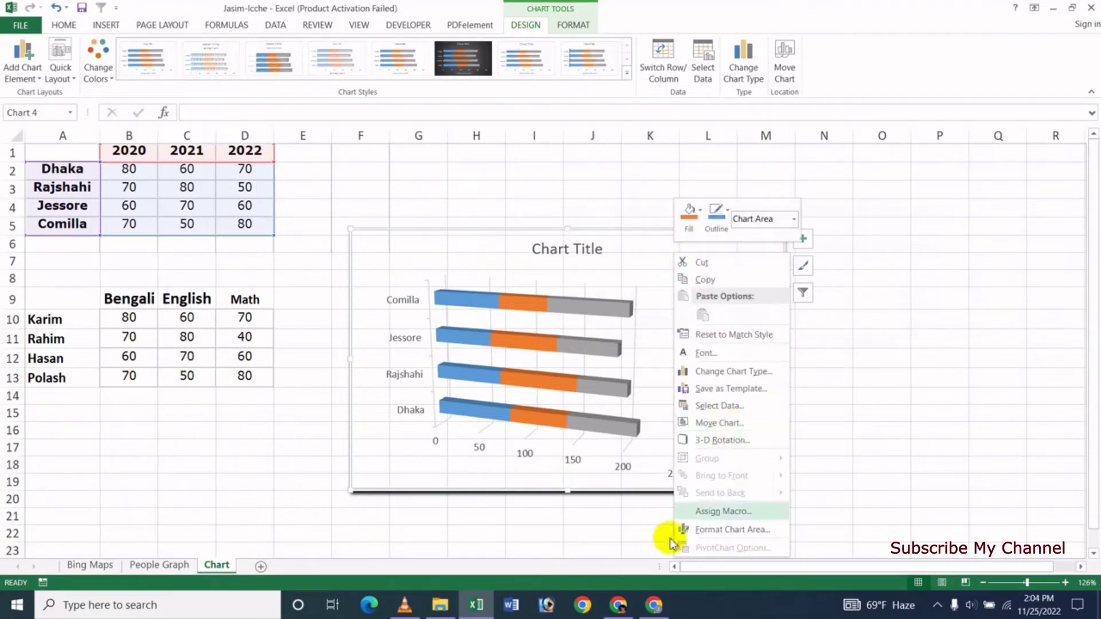
left_click(633, 269)
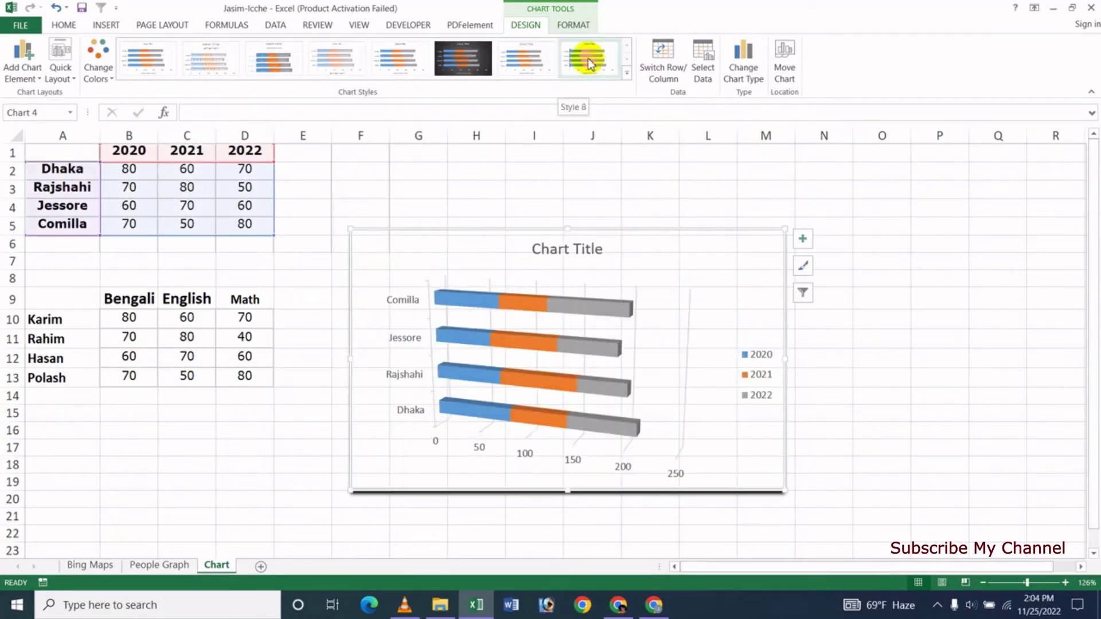
left_click(574, 25)
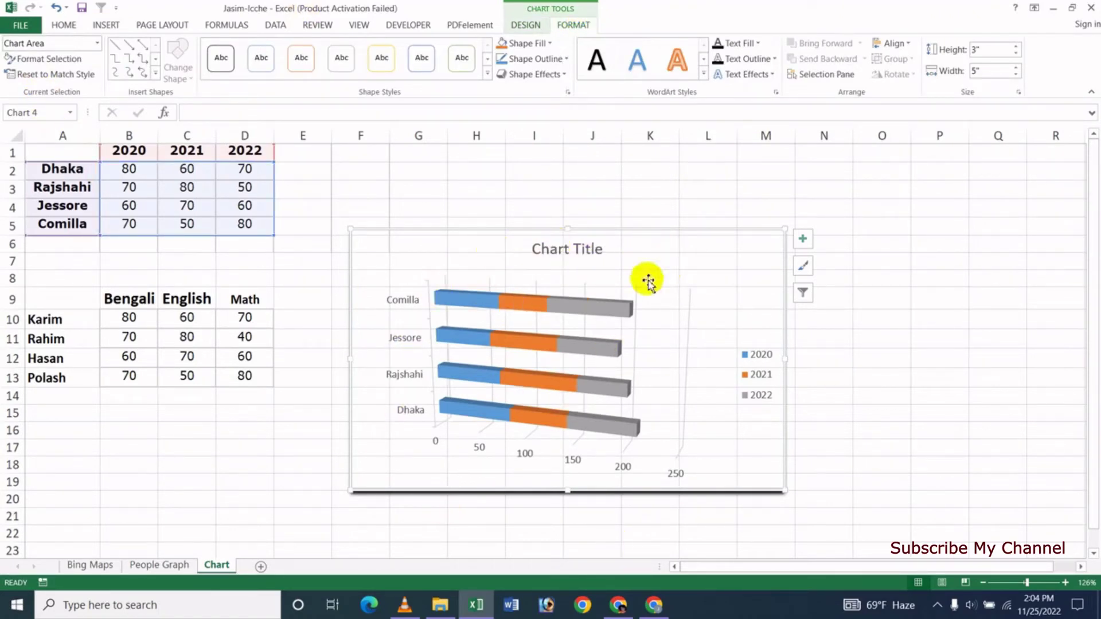
left_click(761, 367)
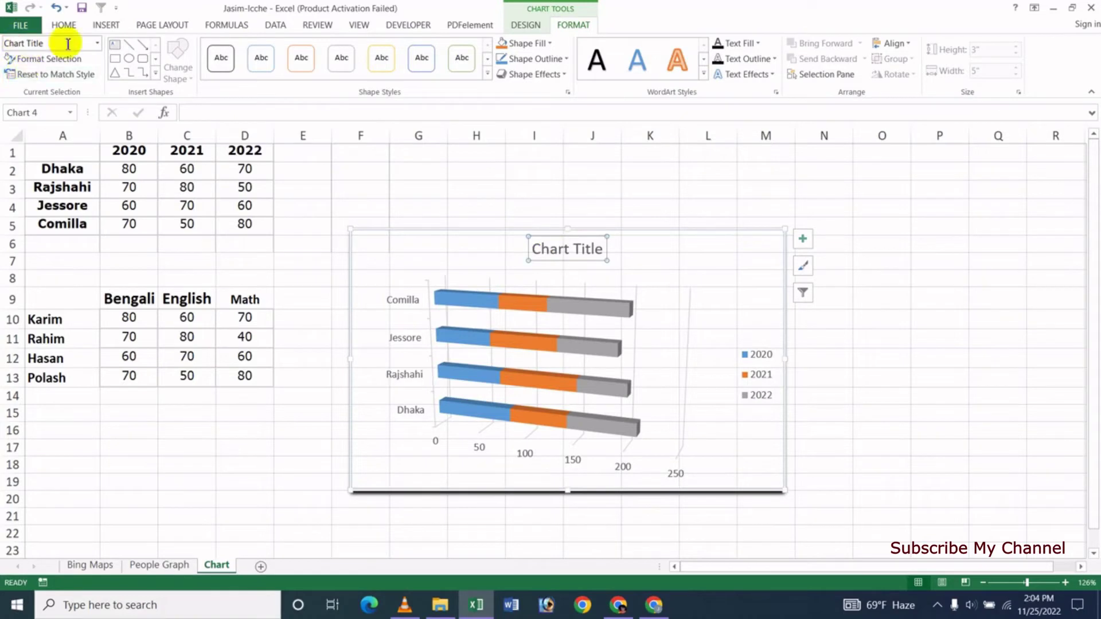
left_click(406, 376)
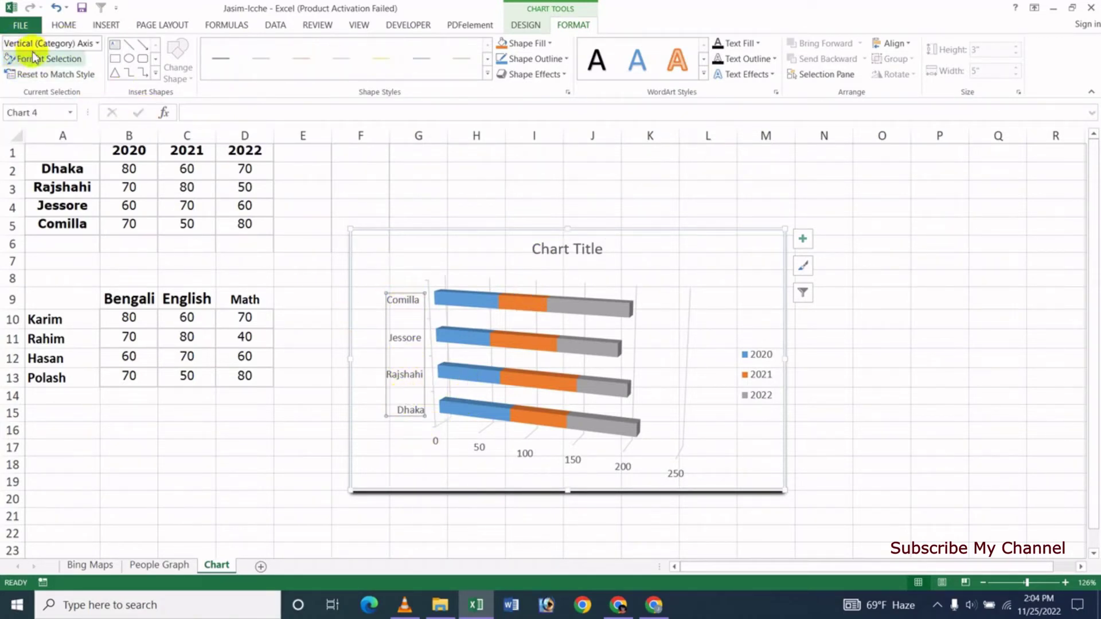
left_click(520, 346)
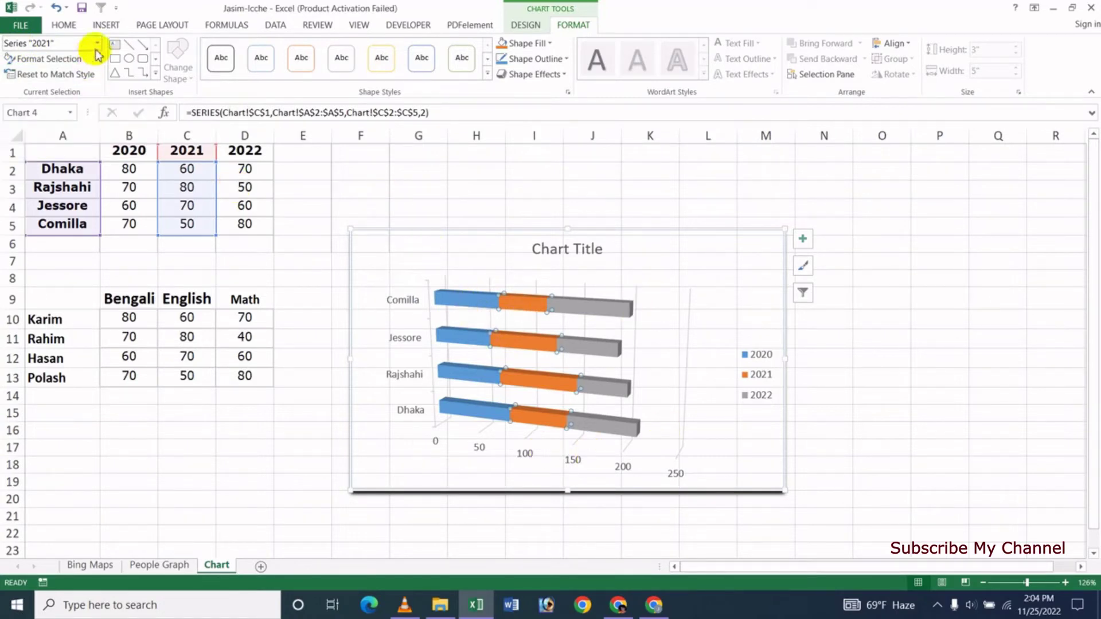
left_click(97, 44)
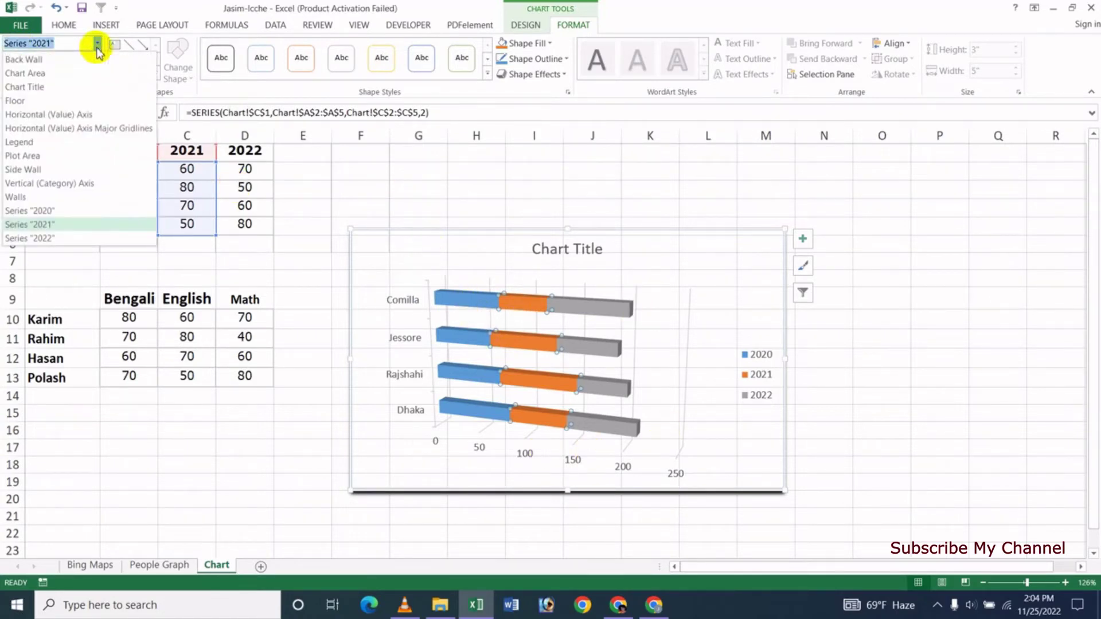
left_click(36, 154)
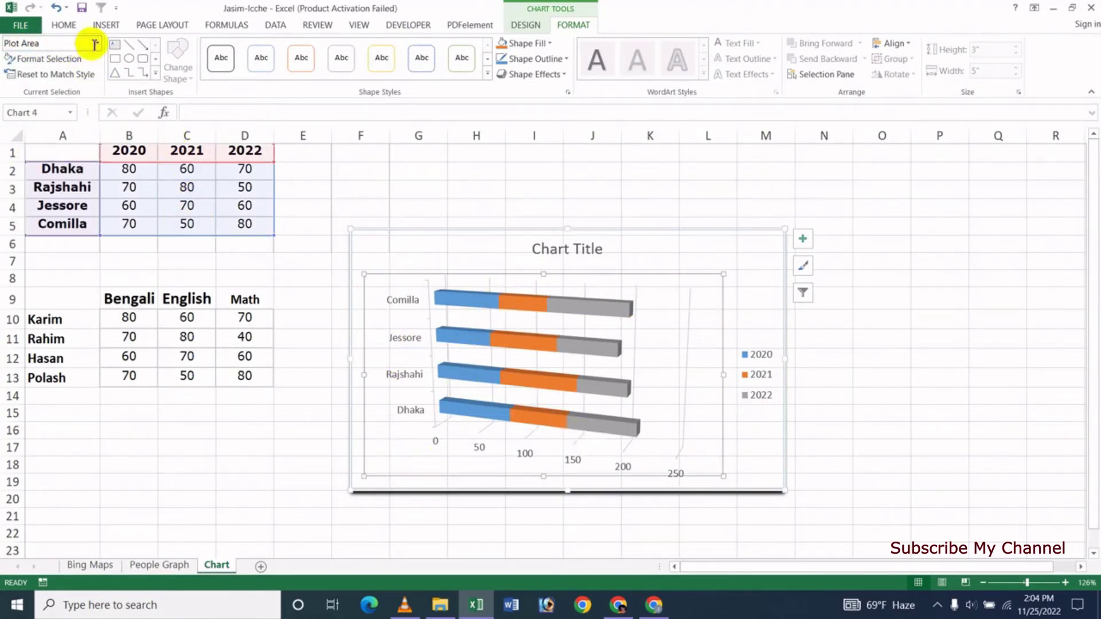
left_click(97, 44)
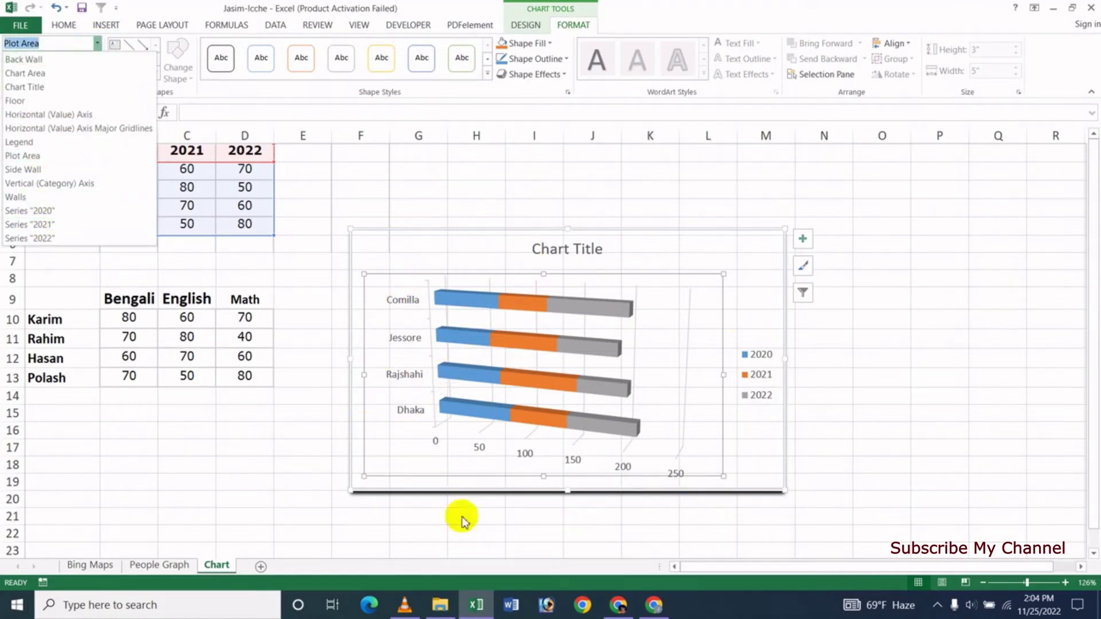
left_click(505, 351)
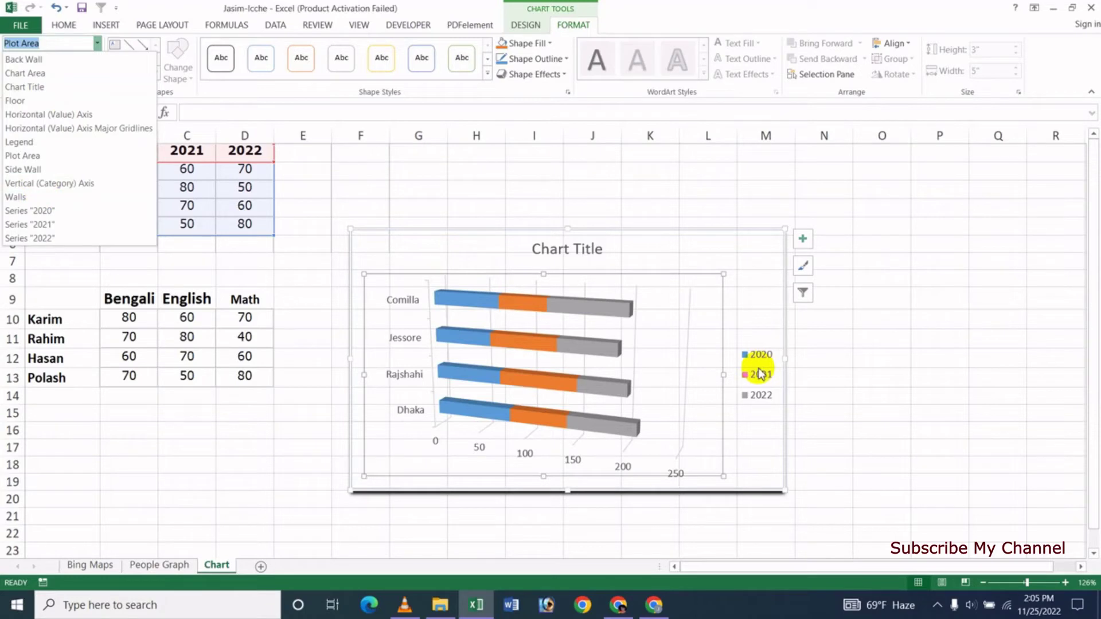
left_click(444, 6)
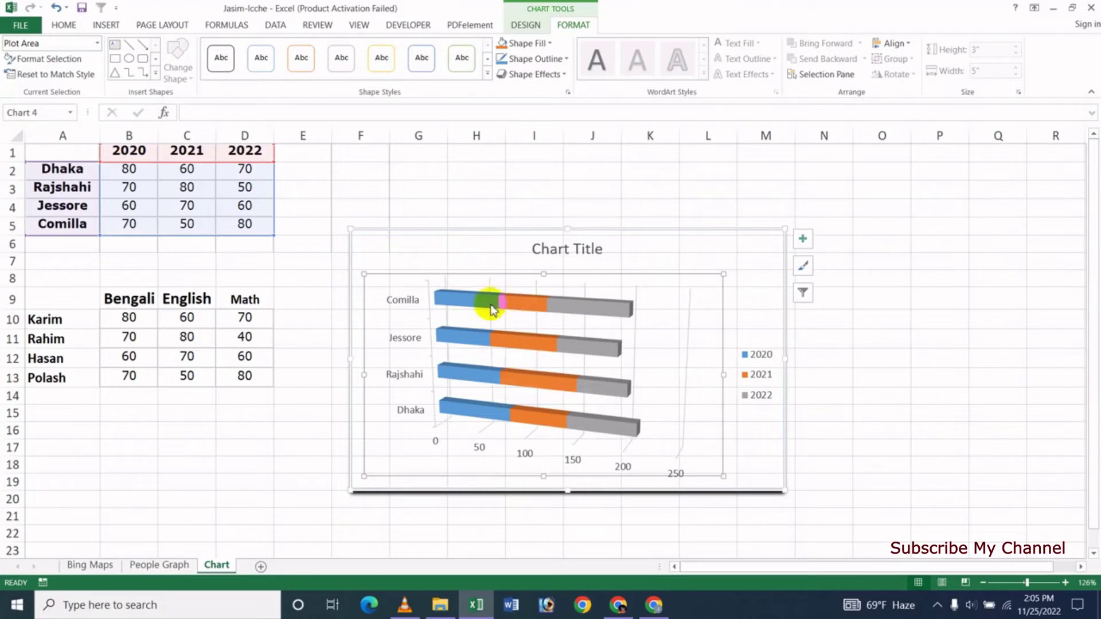
Step: Open and close the formatting options for the chart's vertical gridlines
left_click(49, 59)
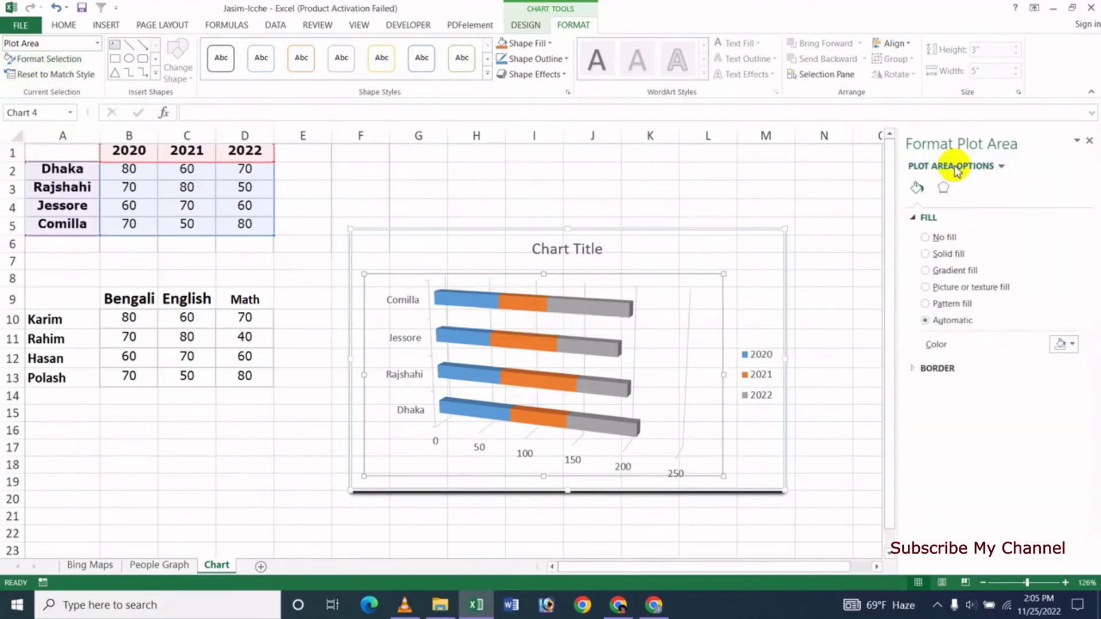
left_click(1089, 141)
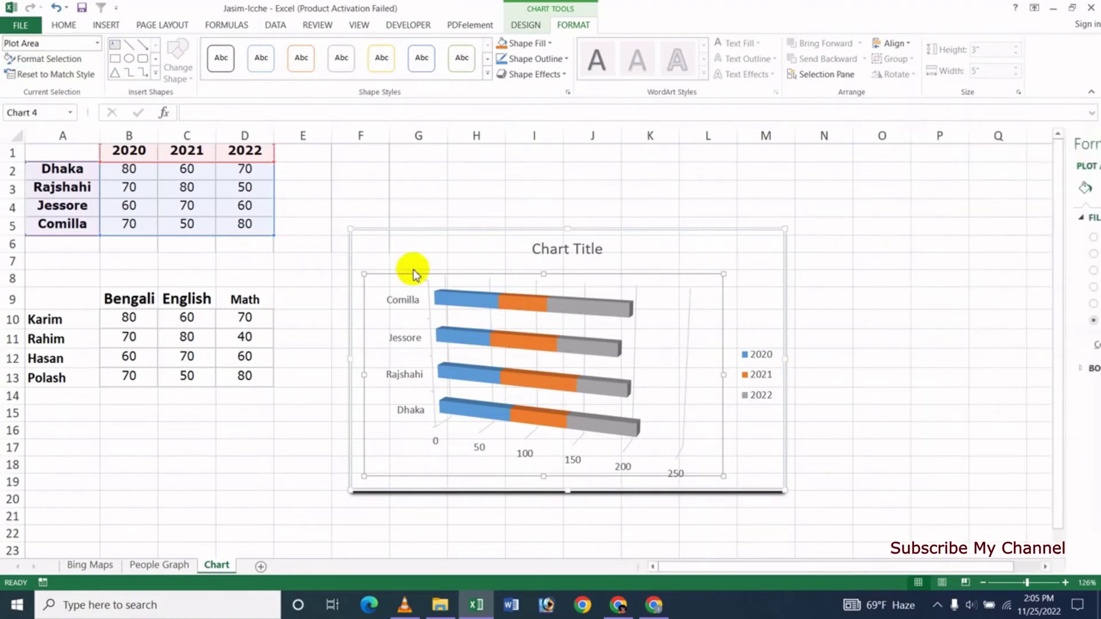
left_click(636, 291)
double_click(638, 292)
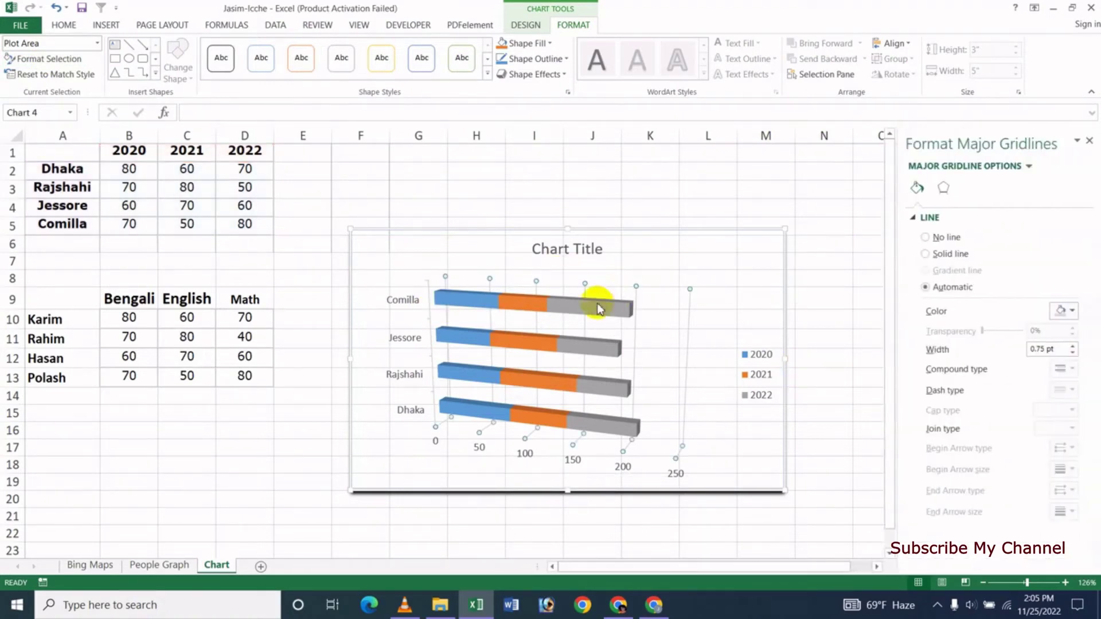
left_click(1089, 142)
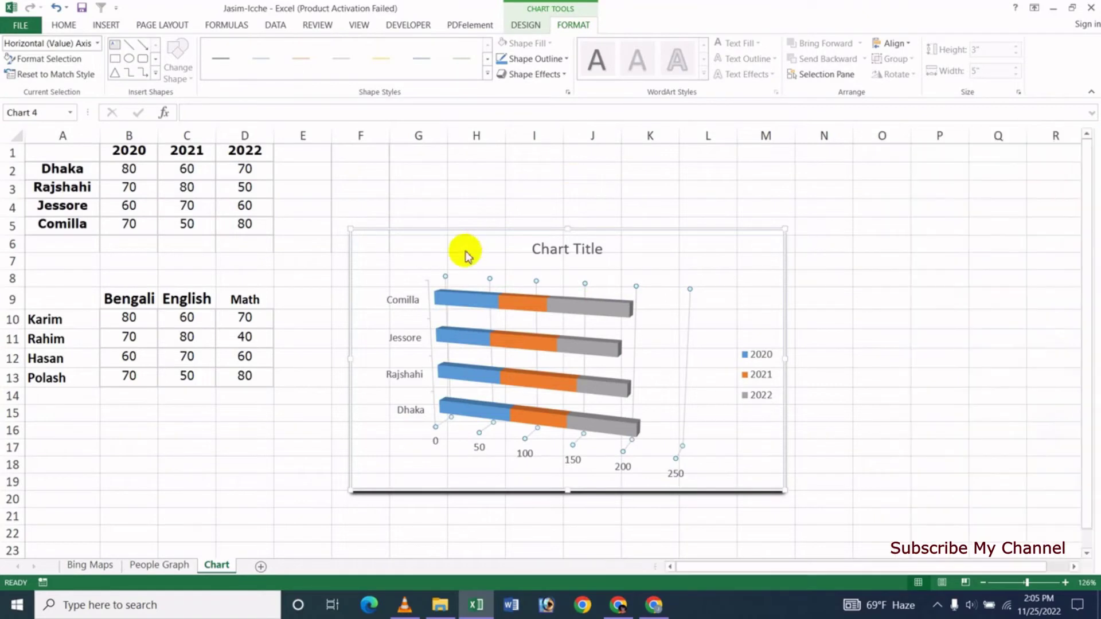
Step: Open Format Plot Area and try gradient and solid red fills on the plot area
left_click(407, 282)
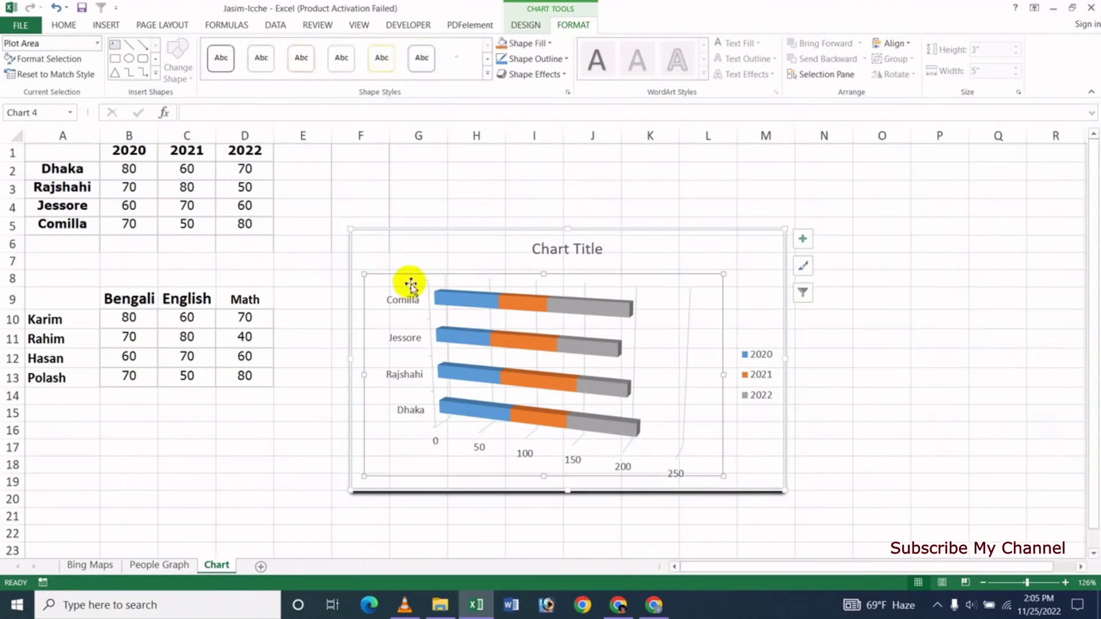
right_click(710, 297)
left_click(798, 411)
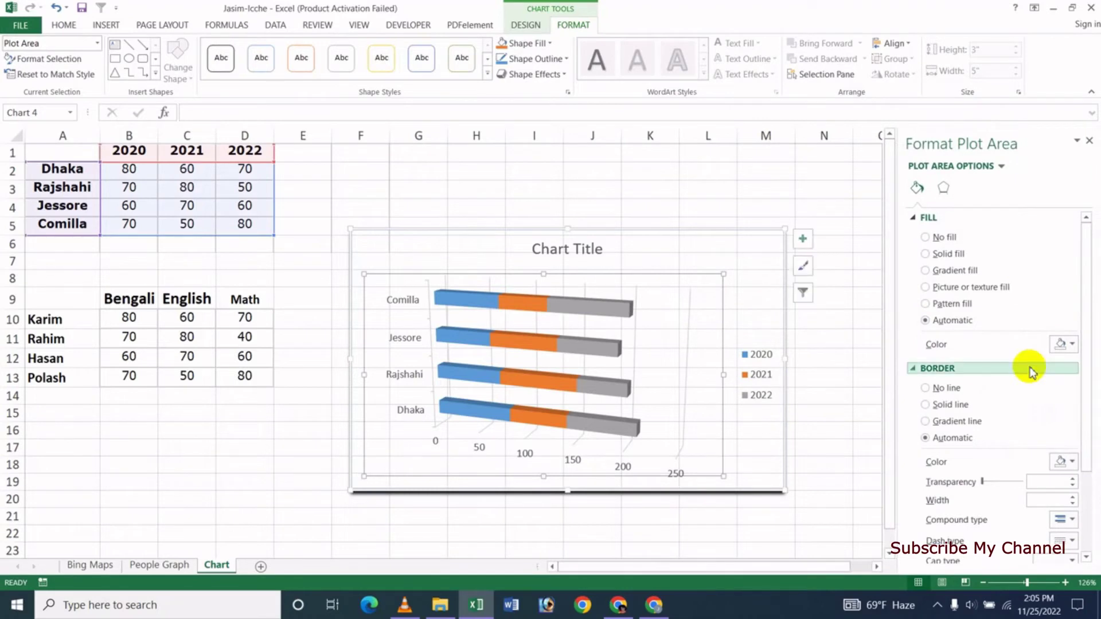
left_click(942, 271)
left_click(937, 254)
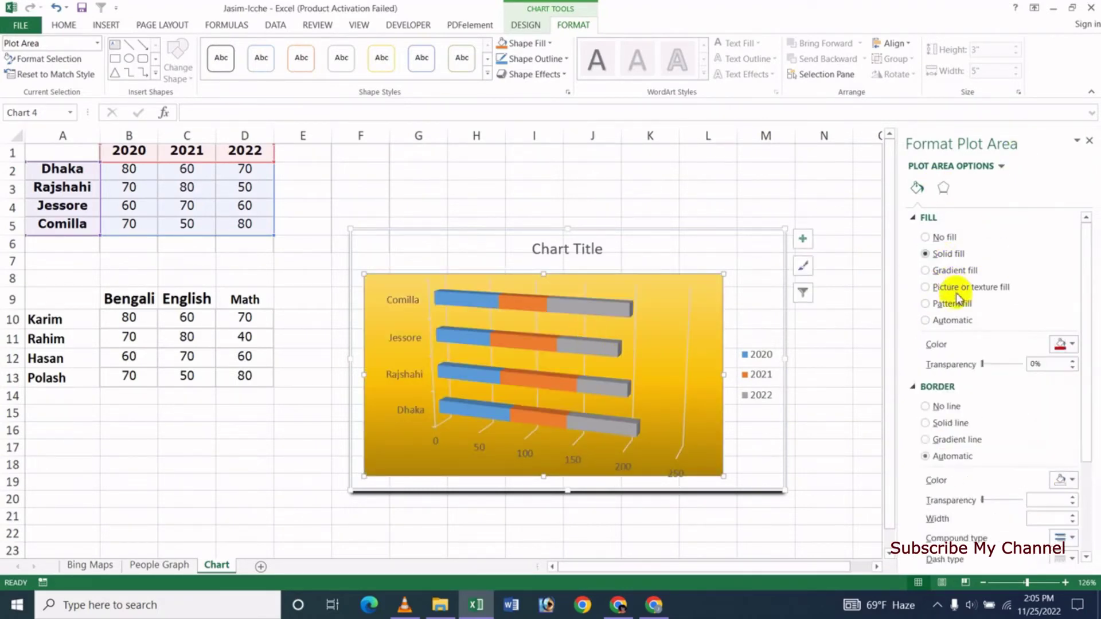
Step: Give the plot area a 23% transparency shadow, set No fill, and close the pane
left_click(943, 189)
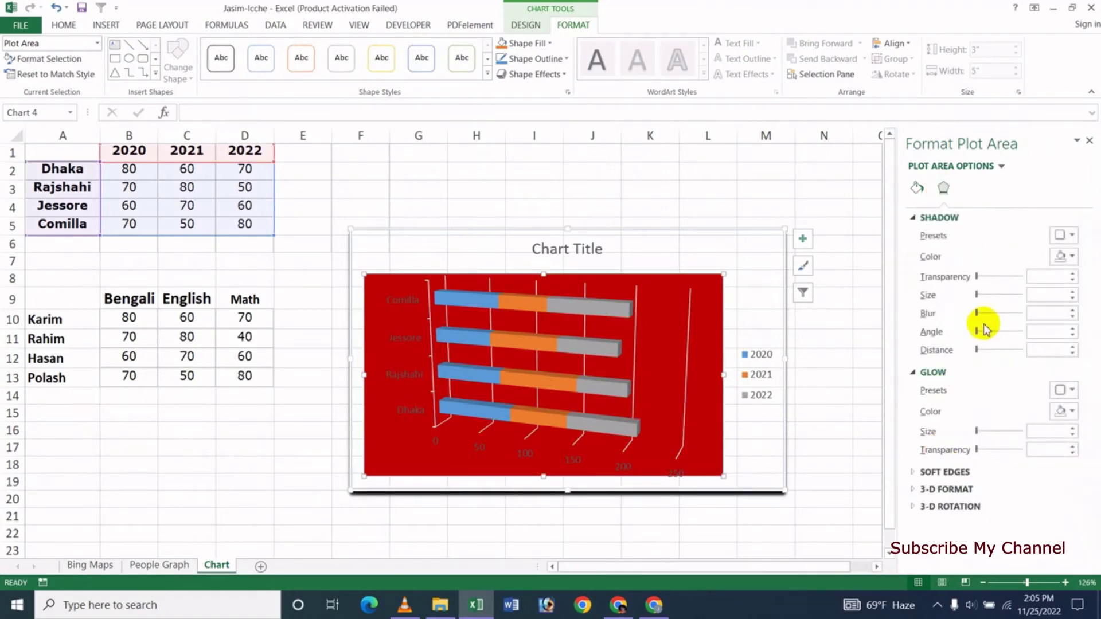
left_click(987, 276)
left_click_drag(988, 276, 989, 275)
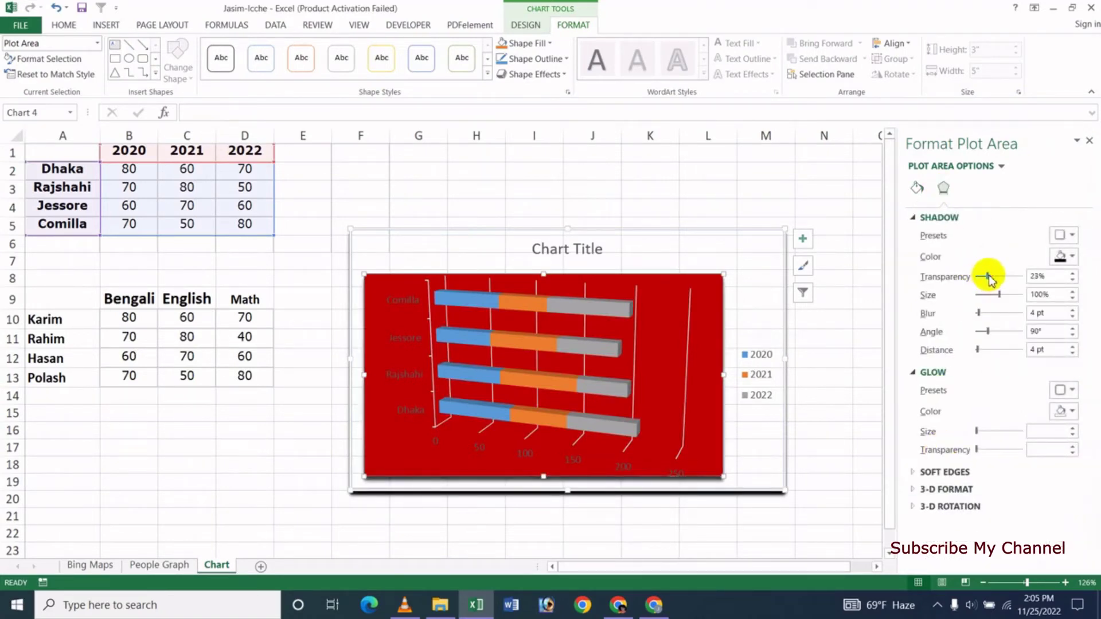
left_click(916, 189)
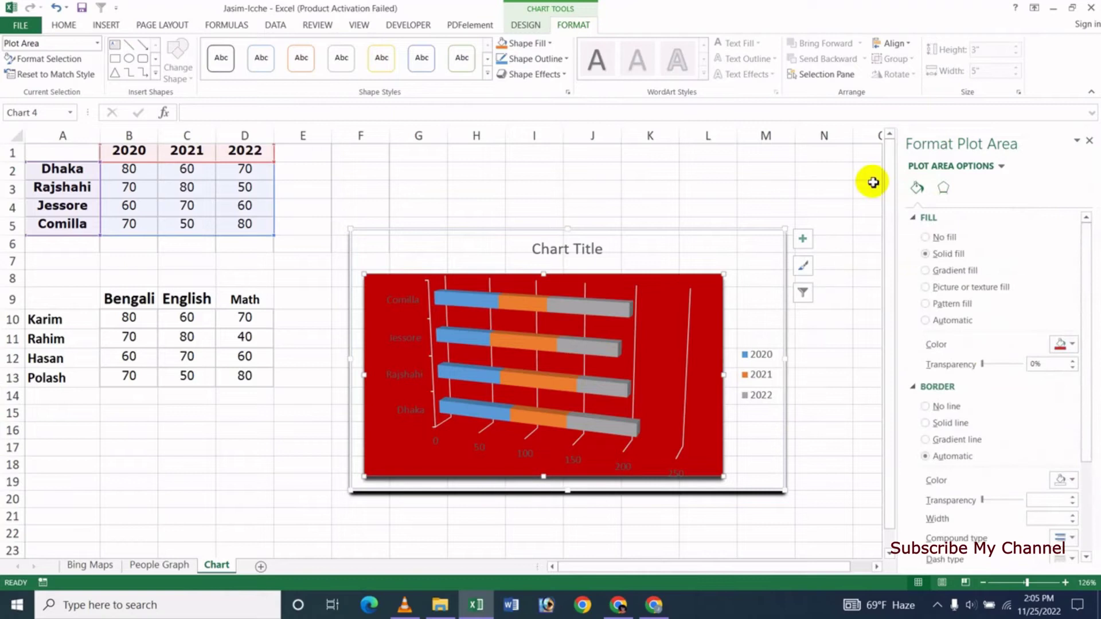
left_click(925, 237)
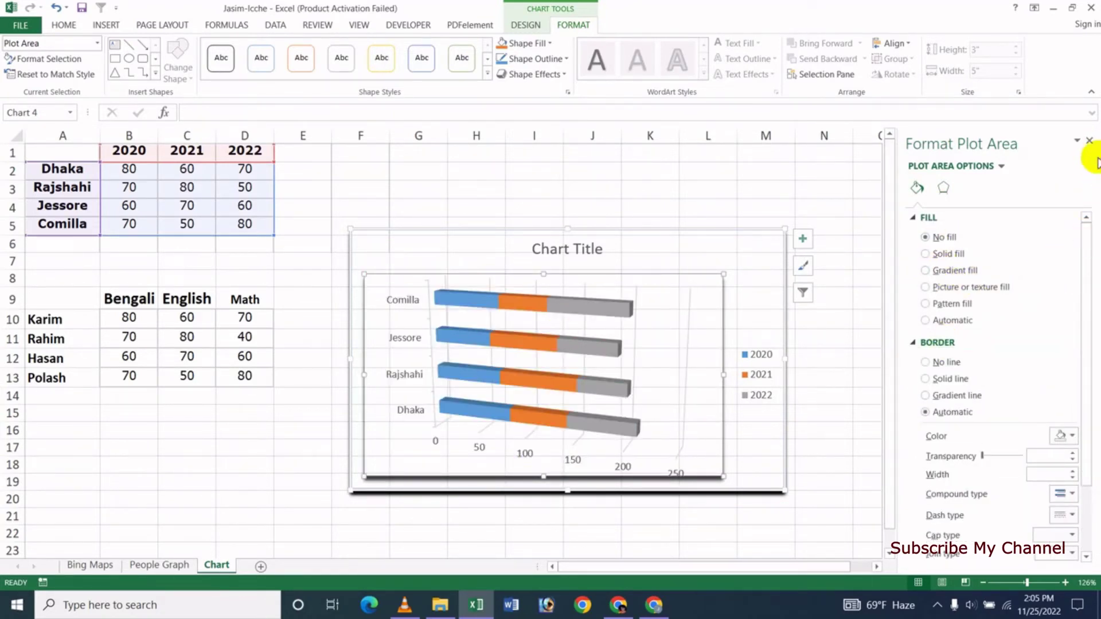
left_click(1089, 141)
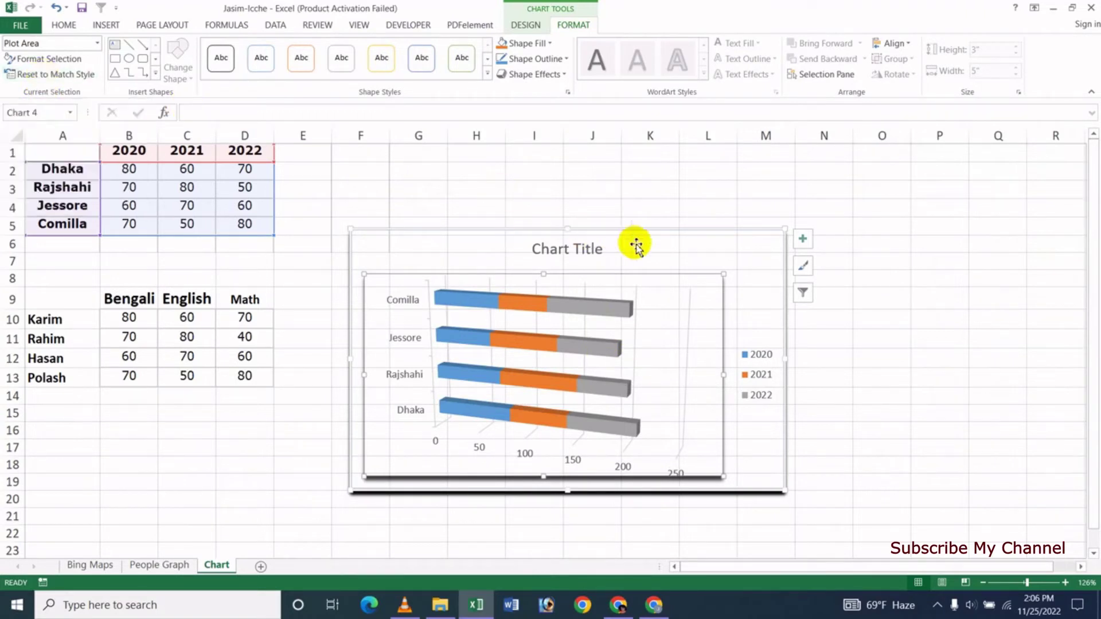
Step: Reset the chart style and open Format Data Series for the 2022 series
left_click(653, 247)
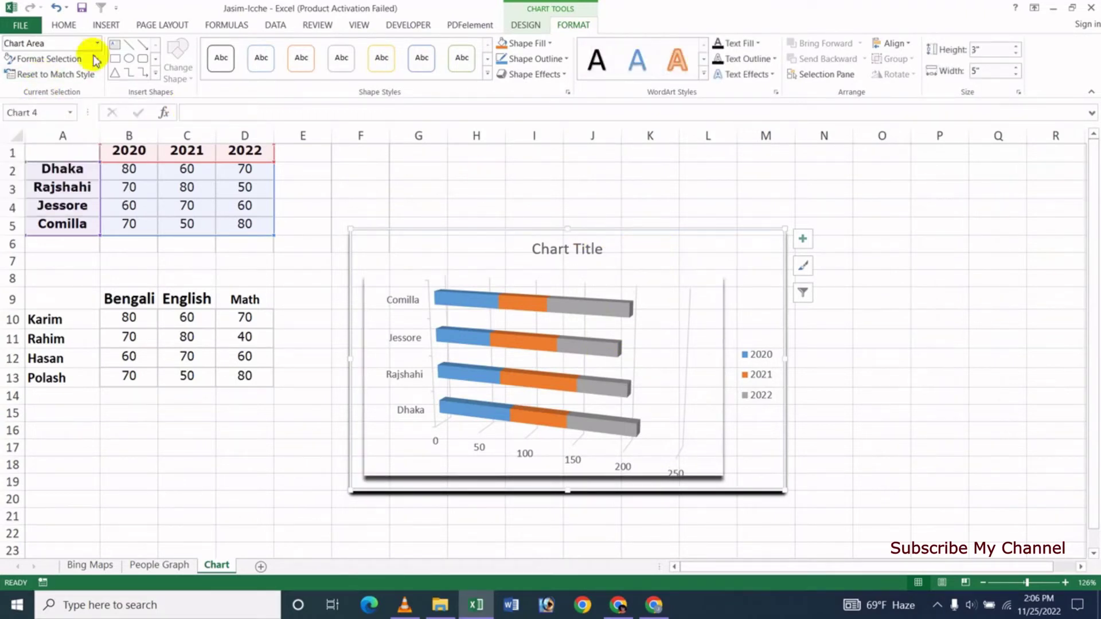
left_click(62, 75)
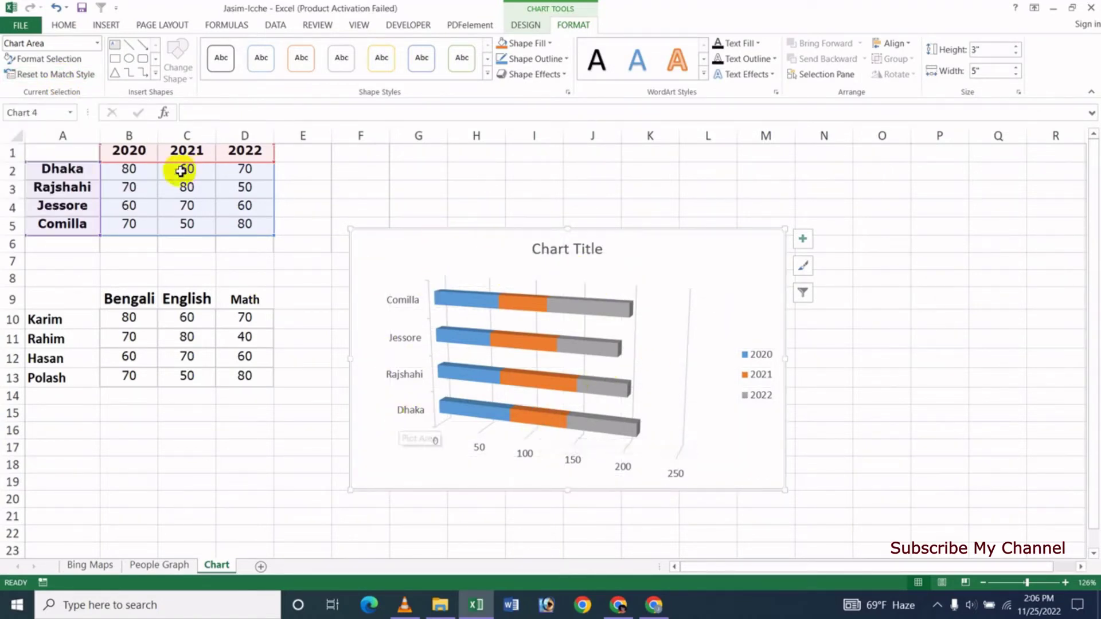
left_click(97, 46)
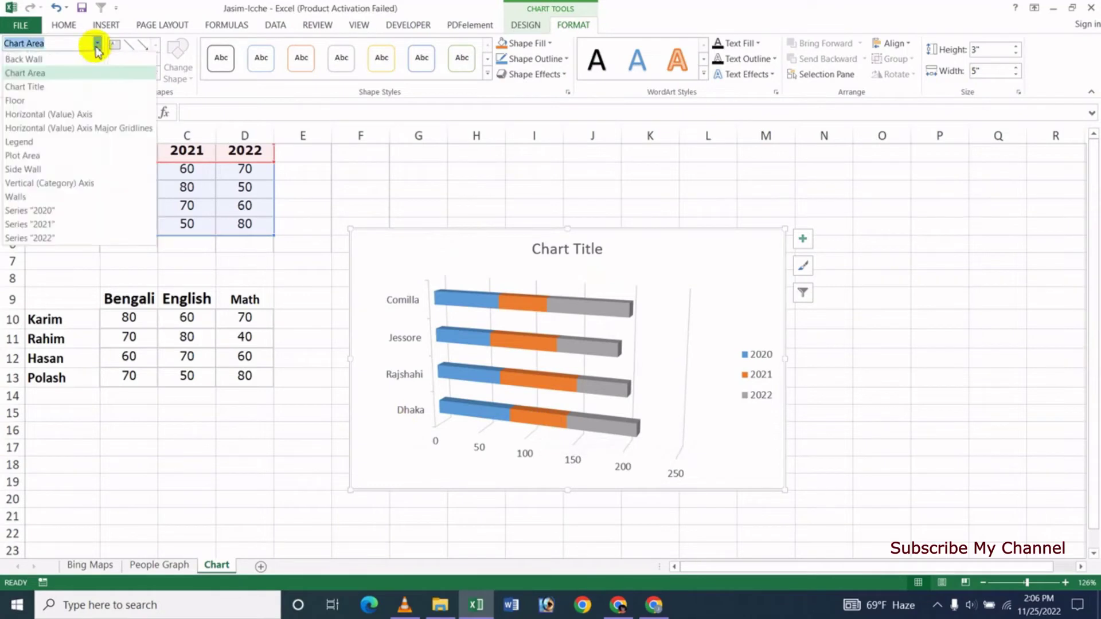
left_click(61, 238)
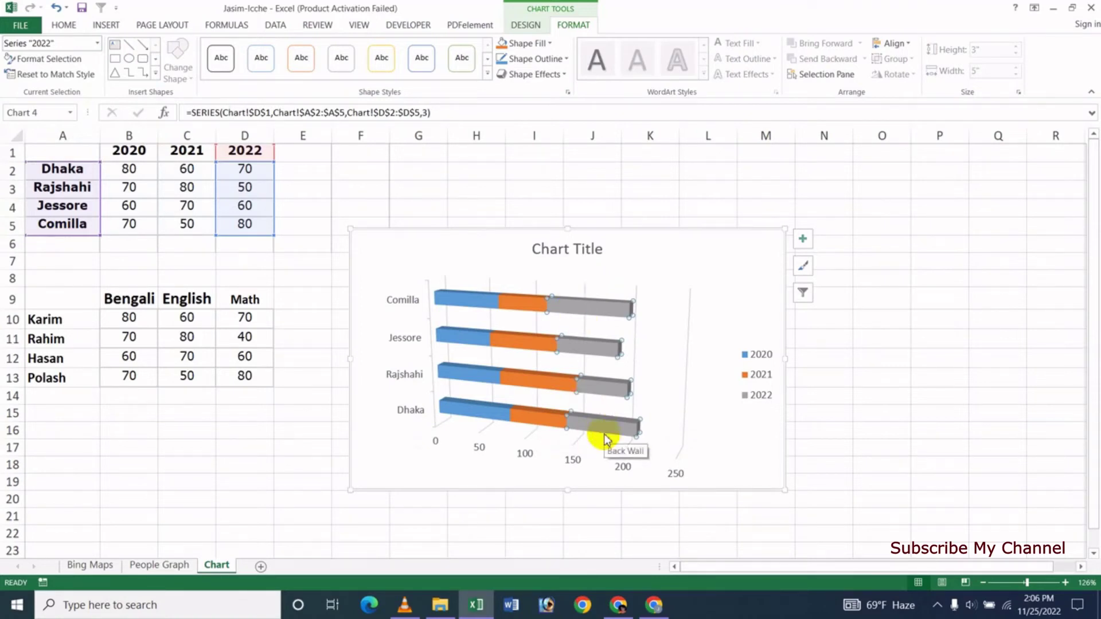
right_click(600, 306)
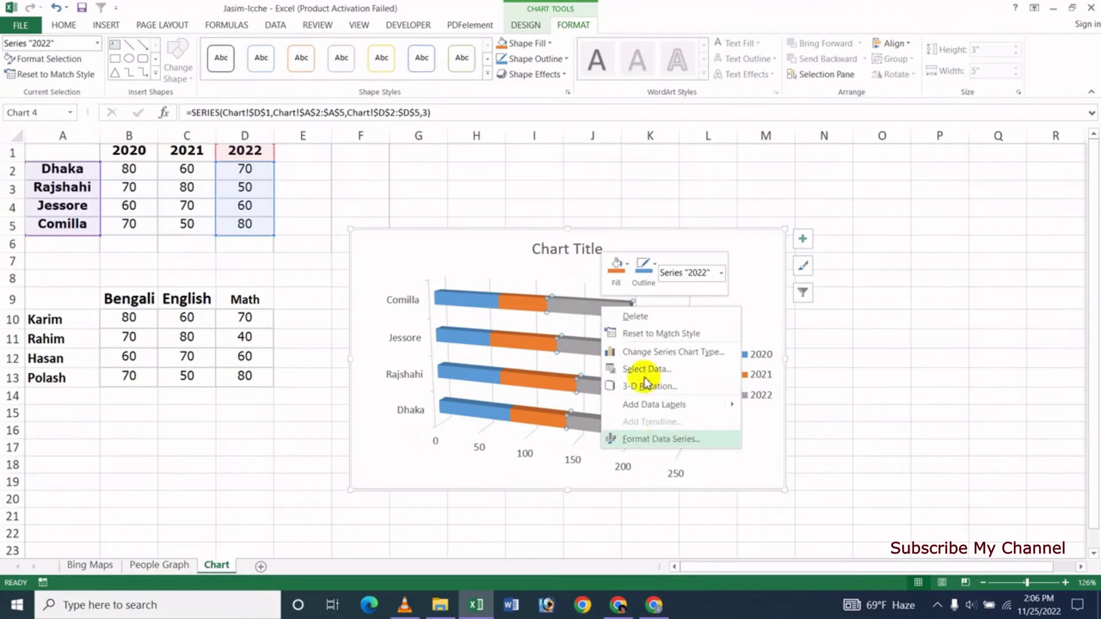
left_click(625, 313)
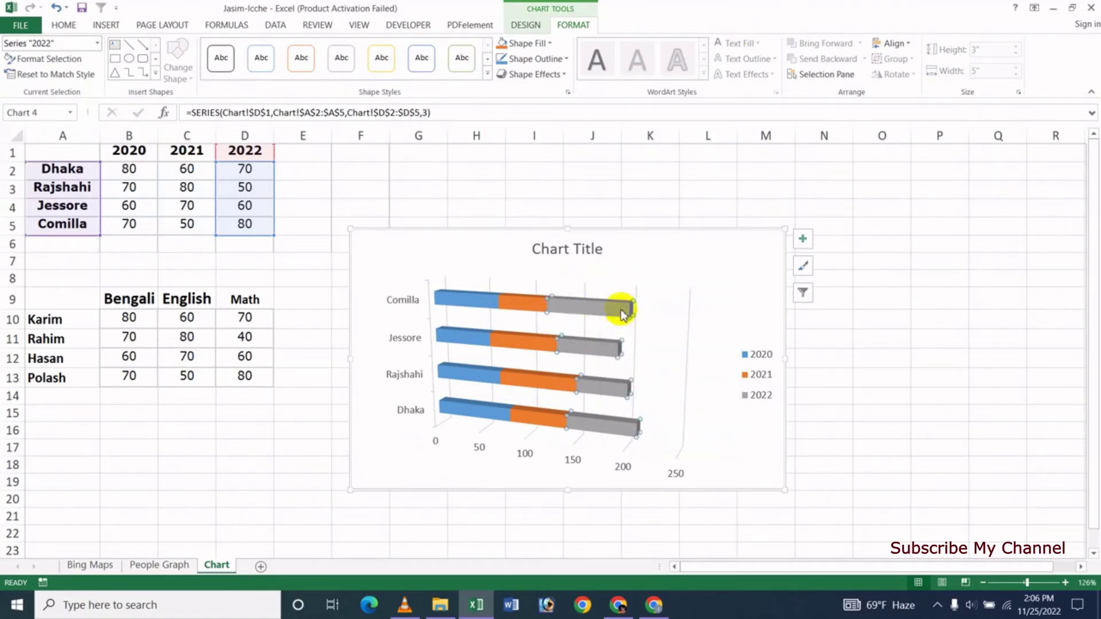
left_click(64, 62)
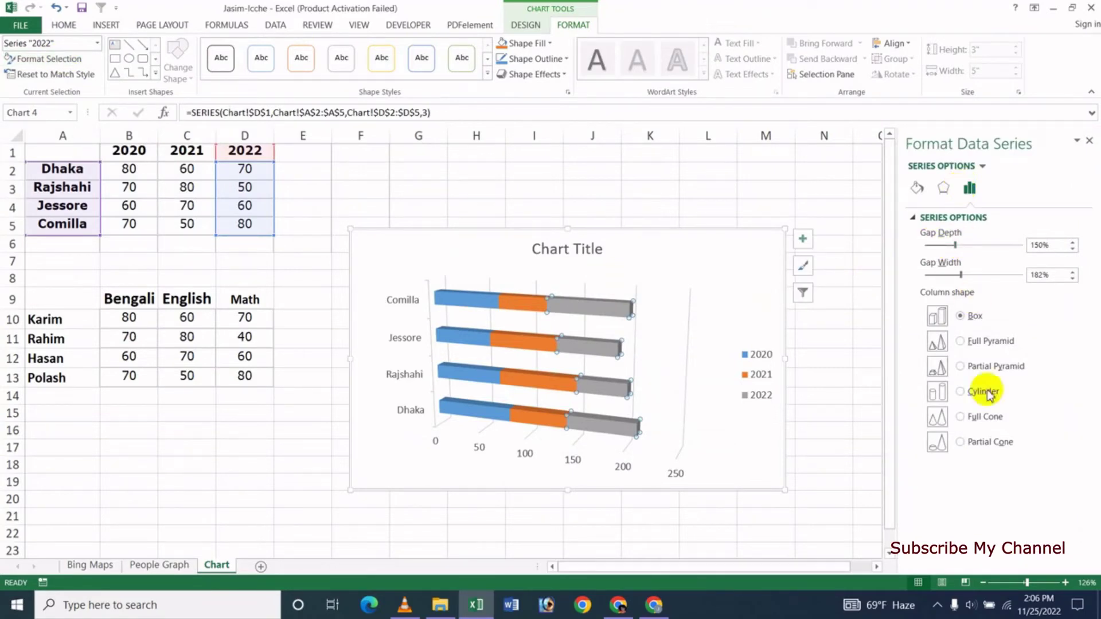
Step: Make the 2022 bars box-shaped, after trying pyramid and cylinder, and add a shadow
left_click(980, 341)
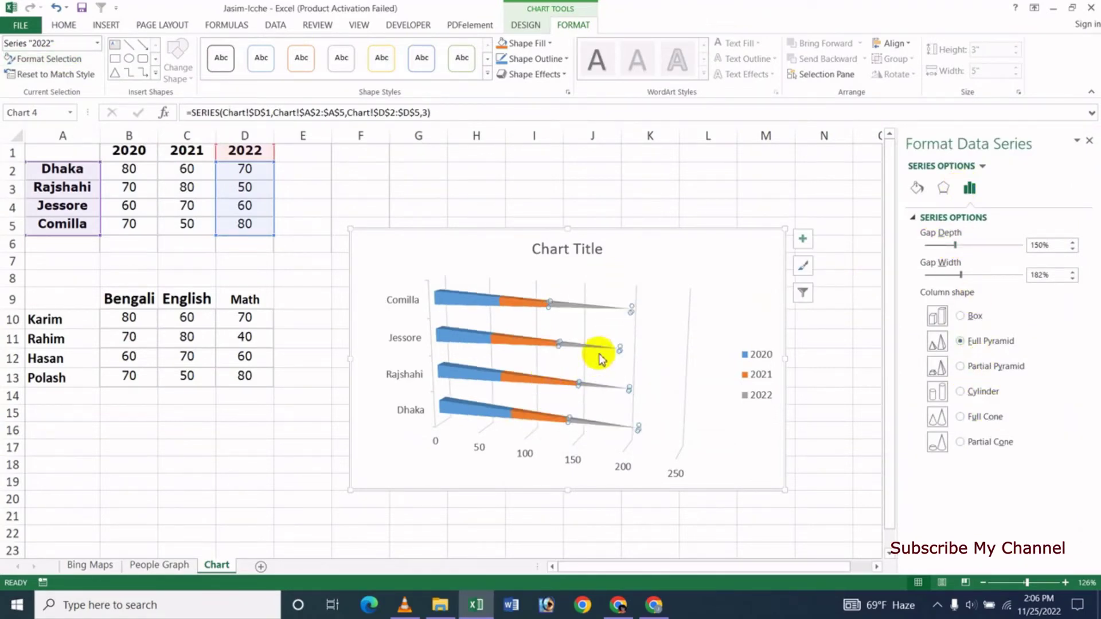
left_click(981, 391)
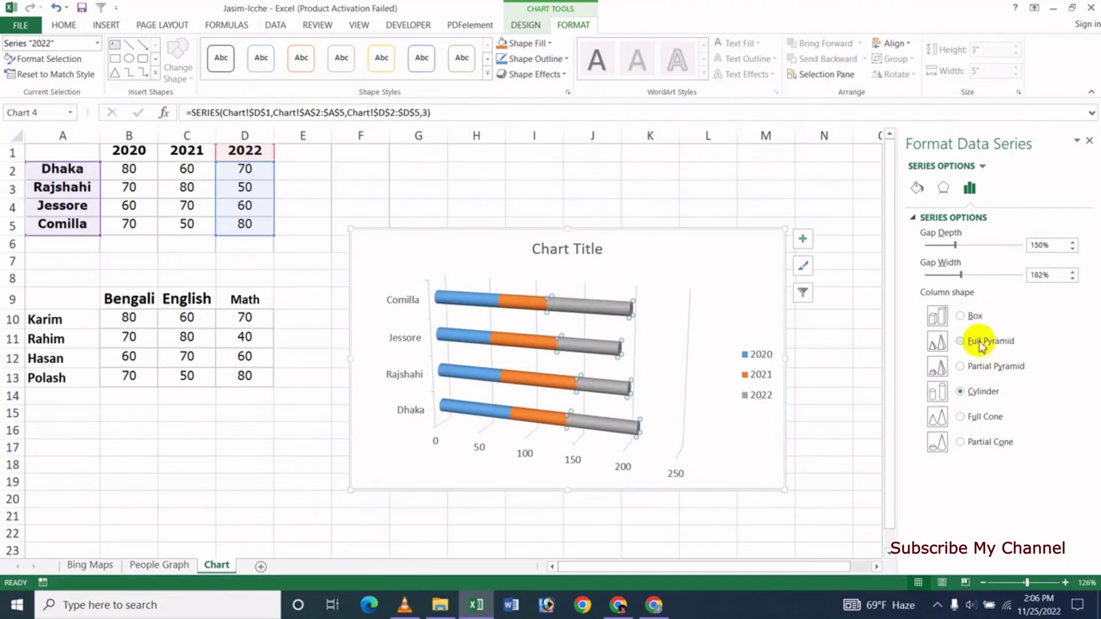
left_click(974, 316)
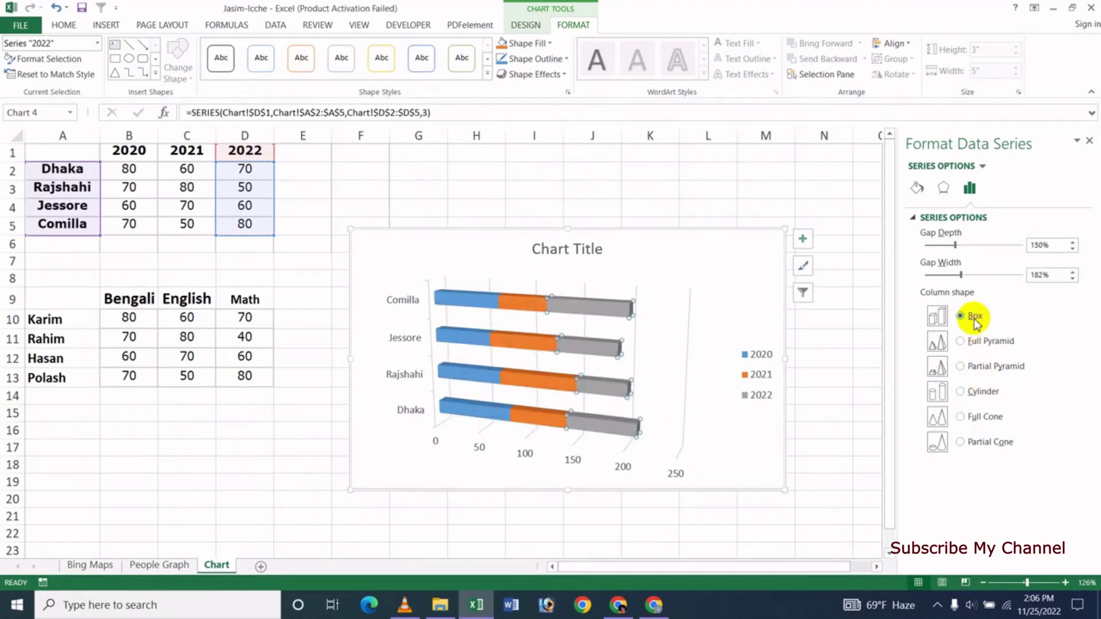
left_click(942, 189)
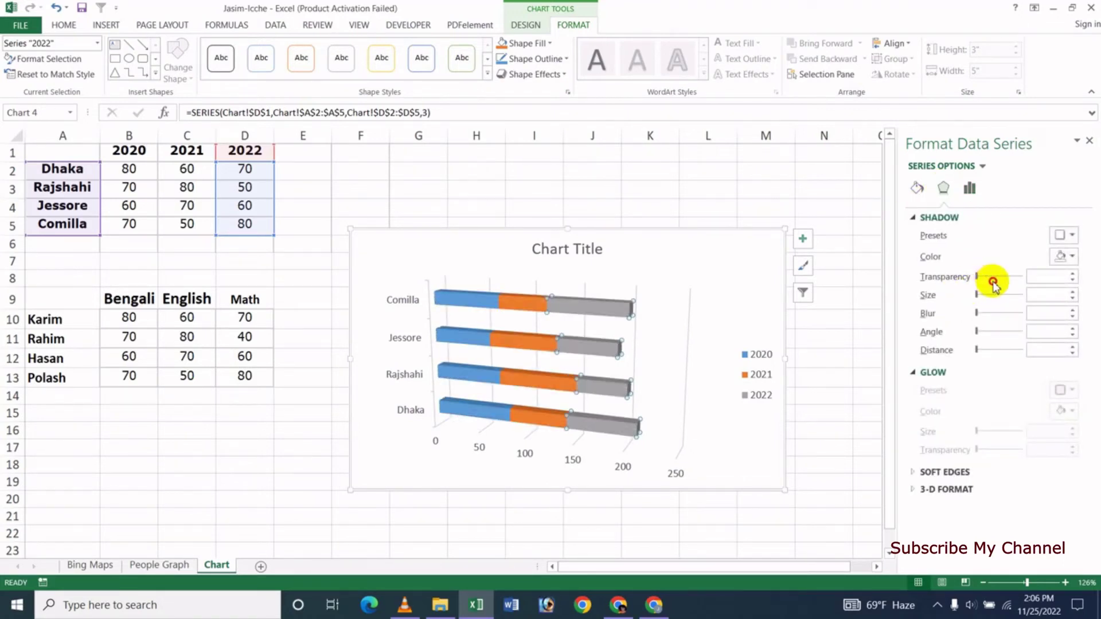
left_click_drag(977, 277, 991, 277)
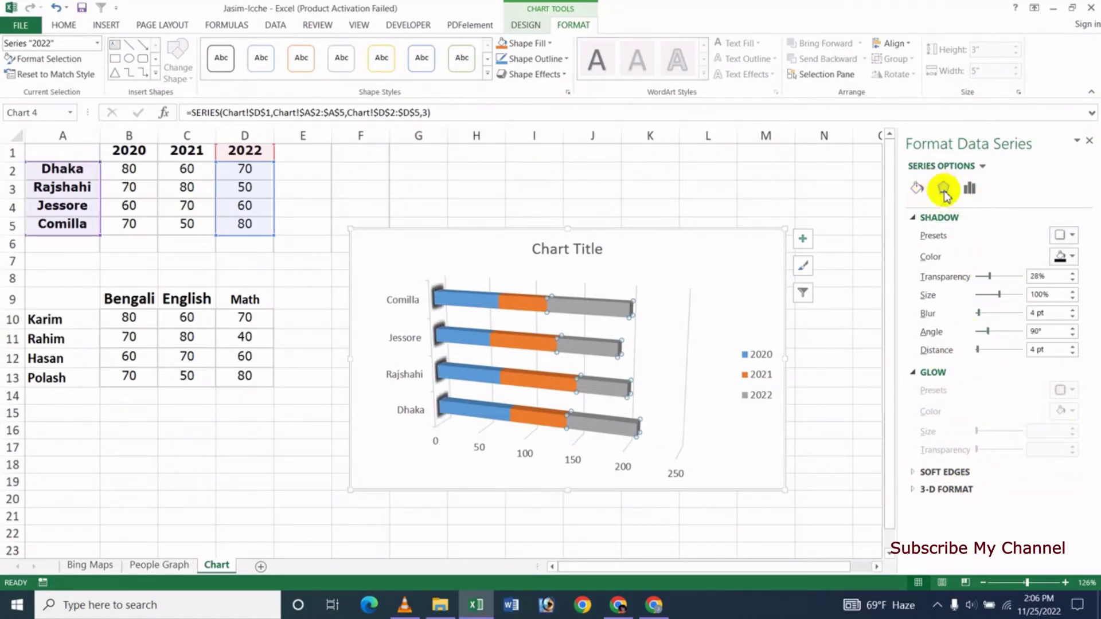
Step: Give the 2022 bars a dark red dotted pattern fill and close the series pane
left_click(916, 187)
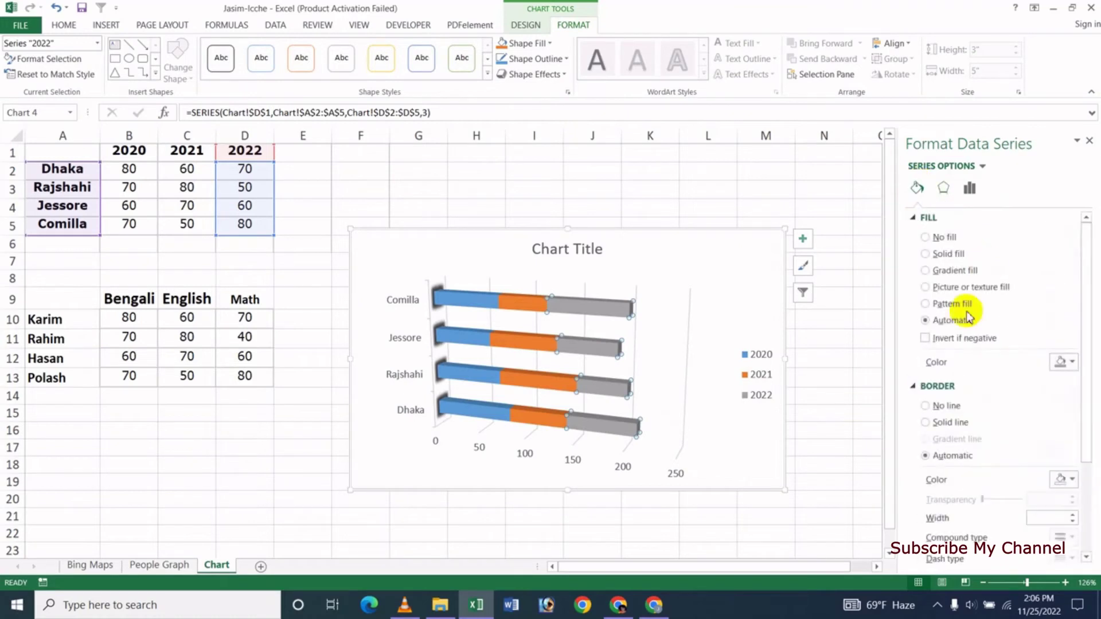
left_click(949, 271)
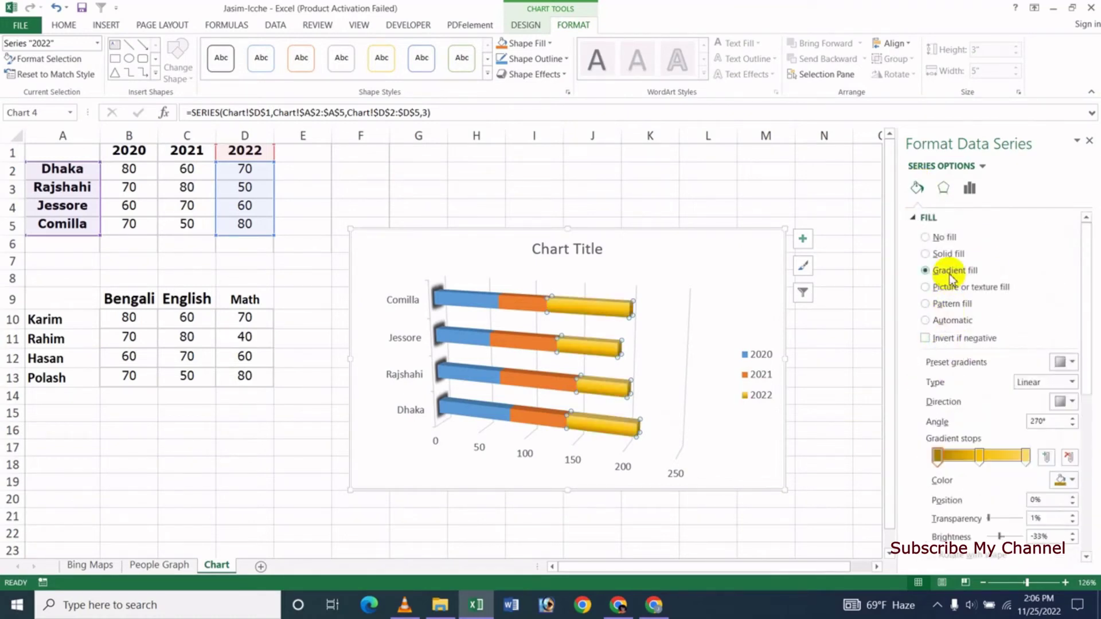
left_click(953, 309)
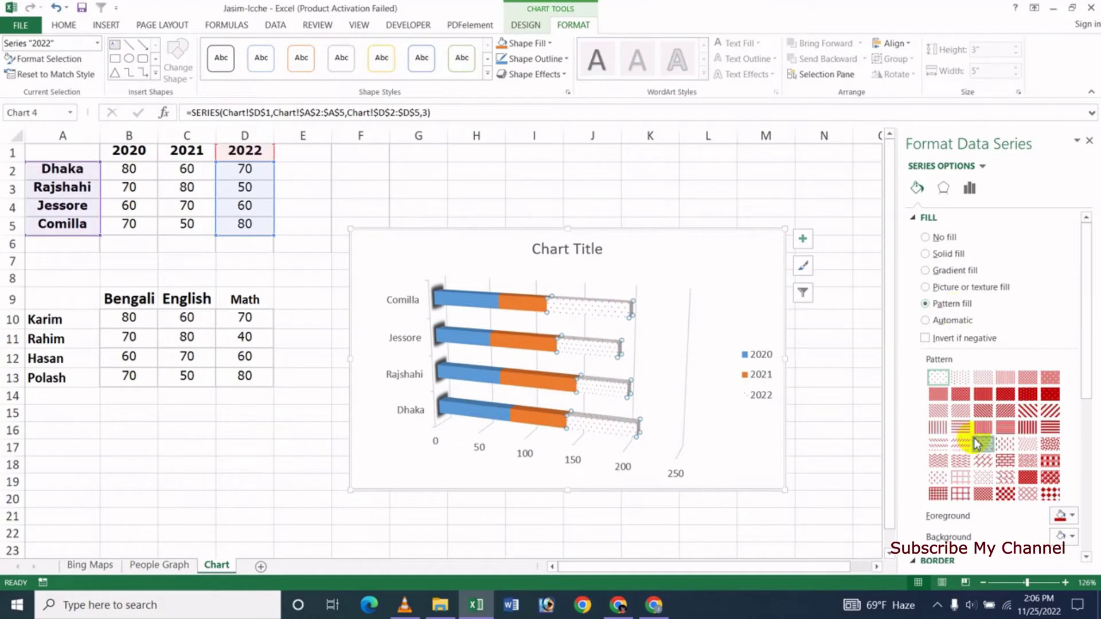
left_click(1005, 427)
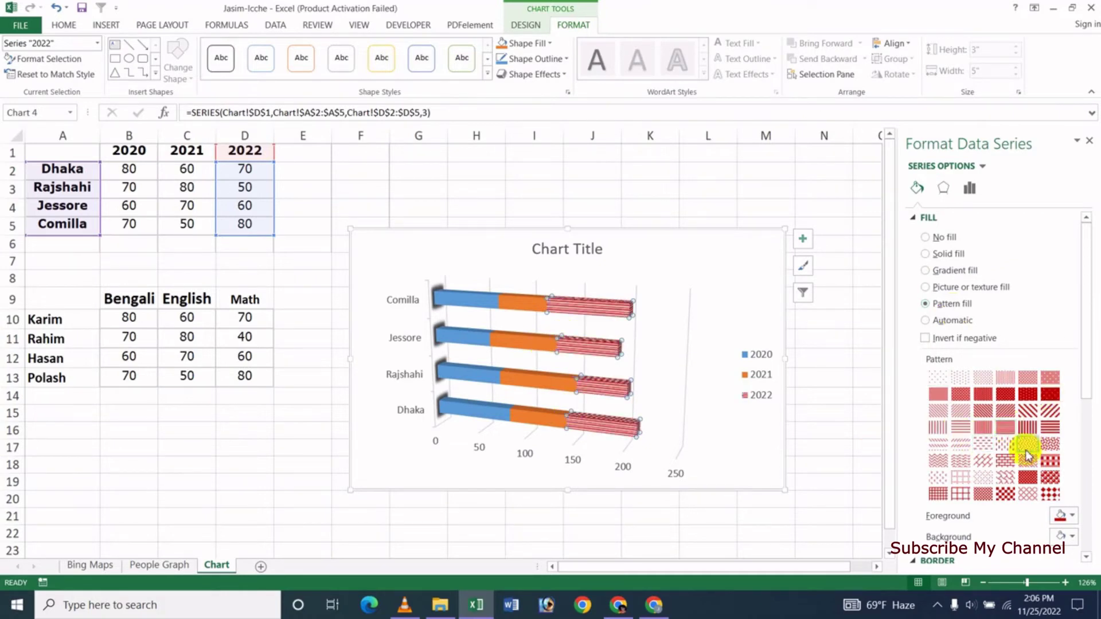
left_click(1053, 394)
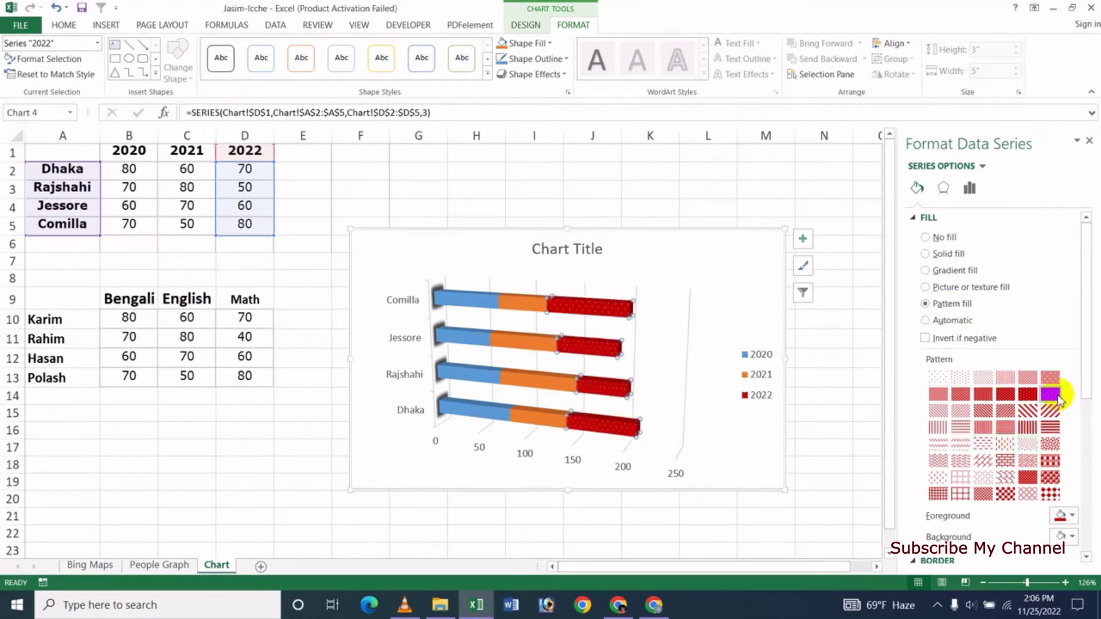
left_click(1089, 141)
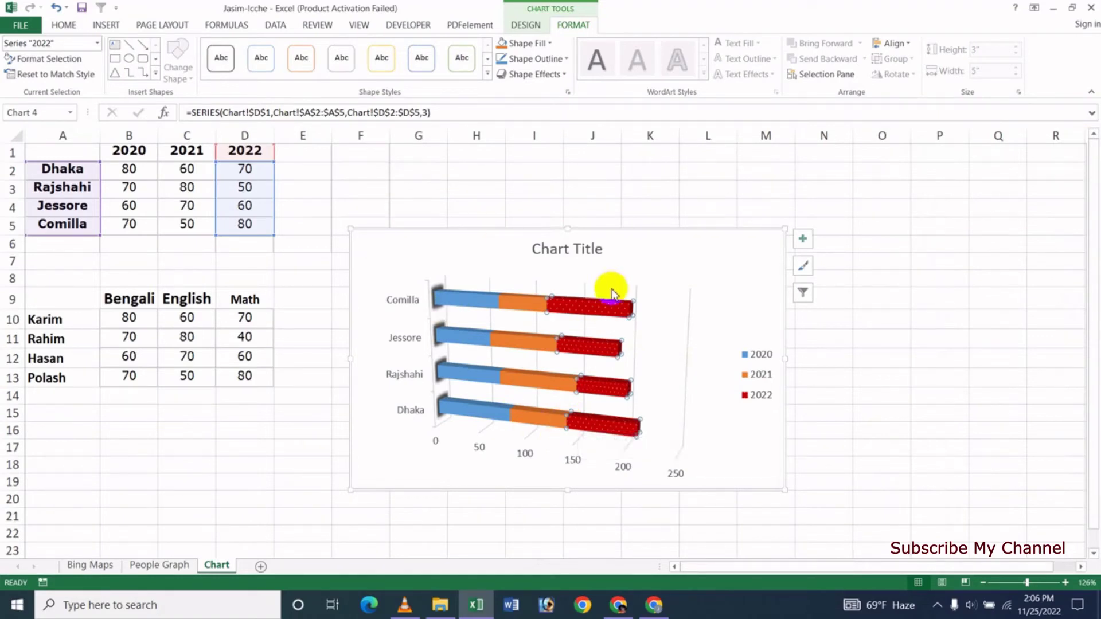
left_click(685, 261)
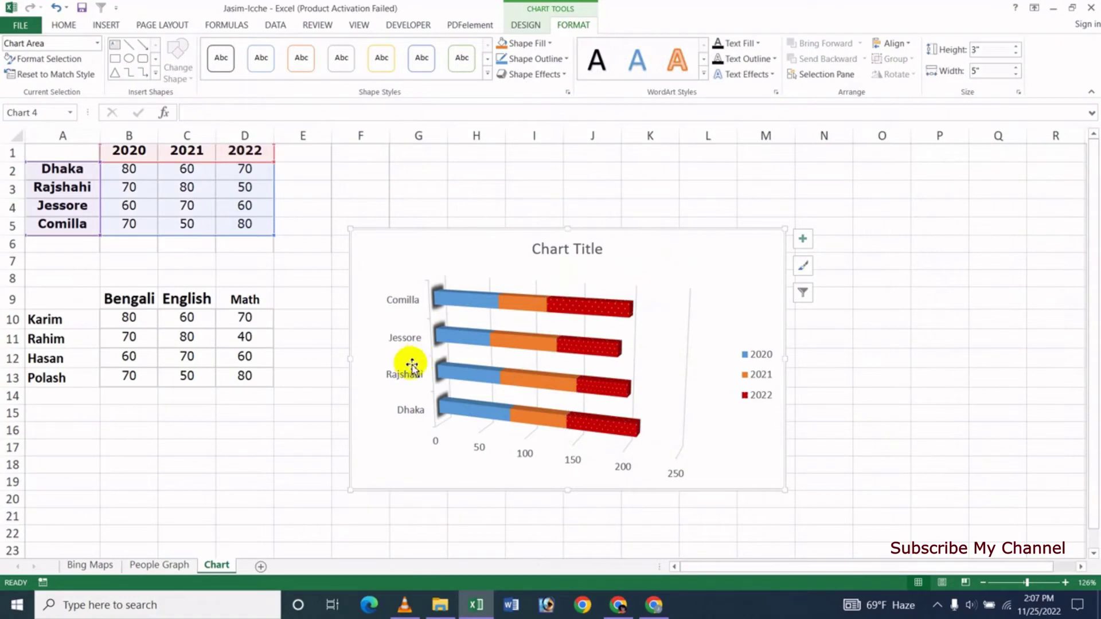
left_click(153, 73)
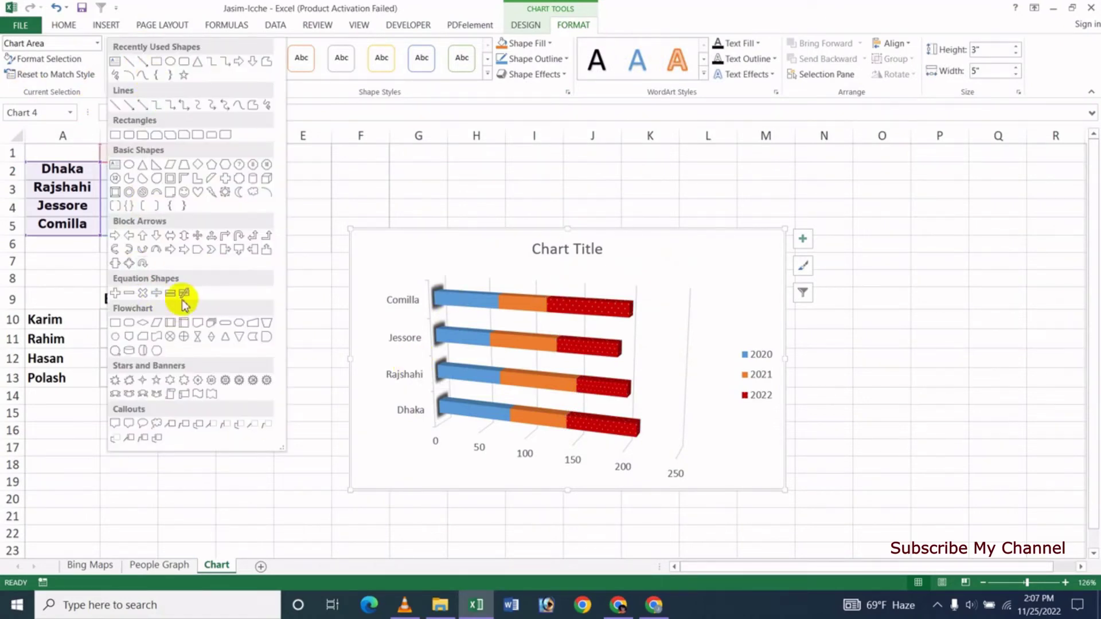
left_click(221, 249)
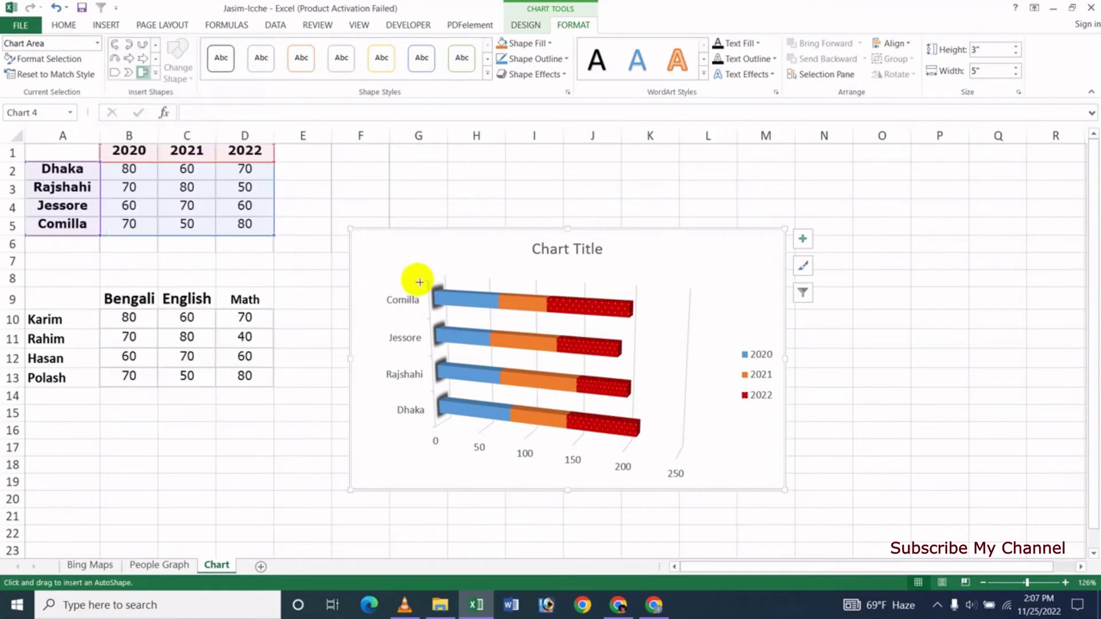
left_click_drag(379, 238, 427, 263)
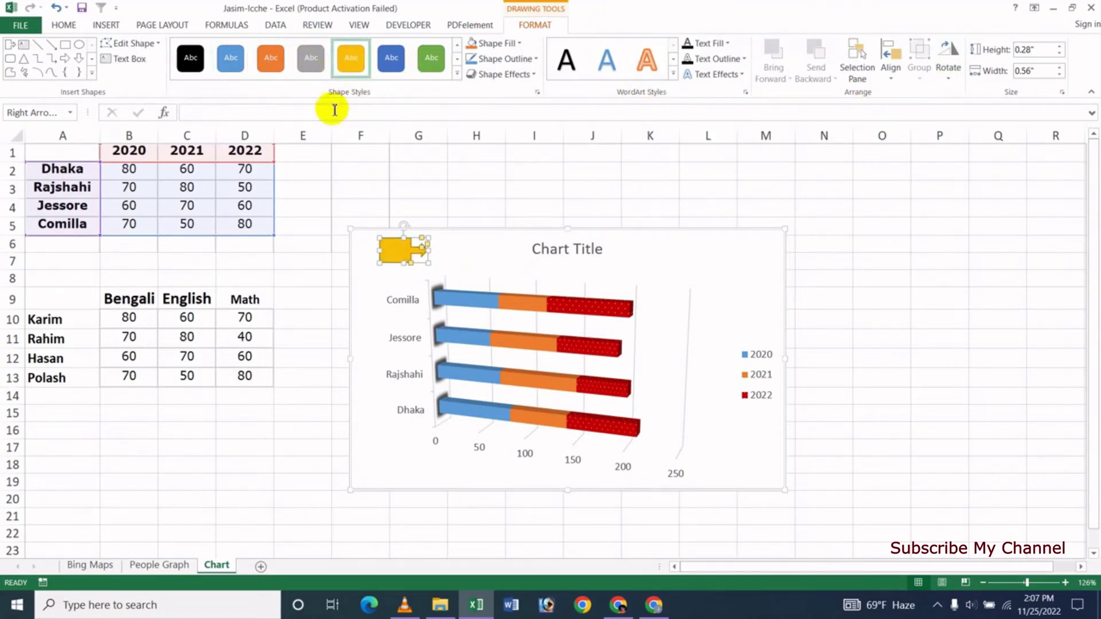
left_click(132, 44)
mouse_move(147, 61)
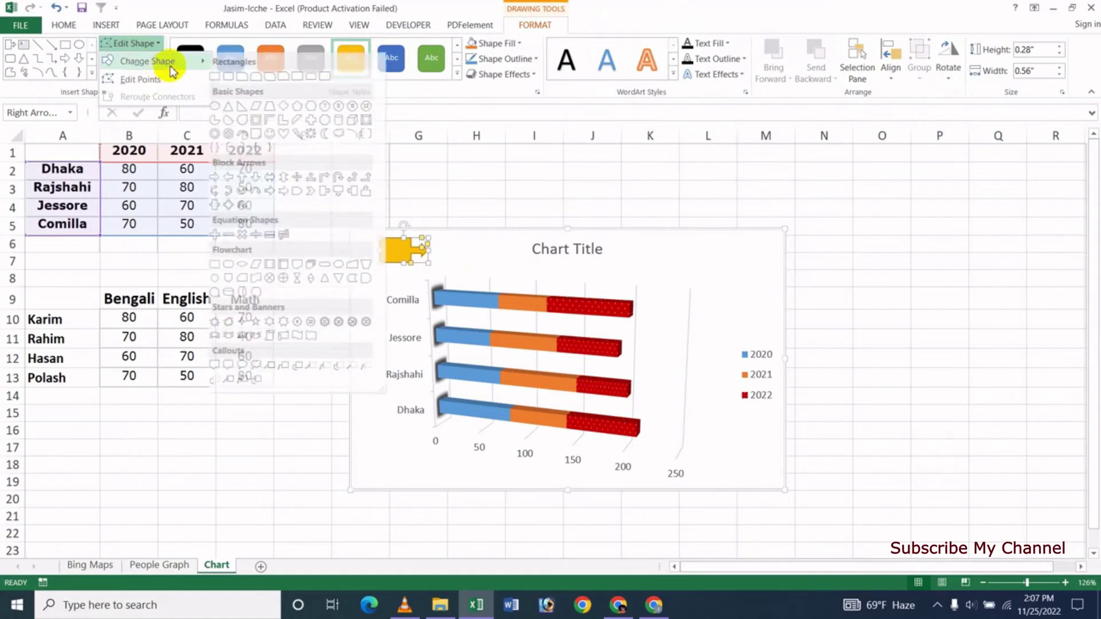
left_click(289, 136)
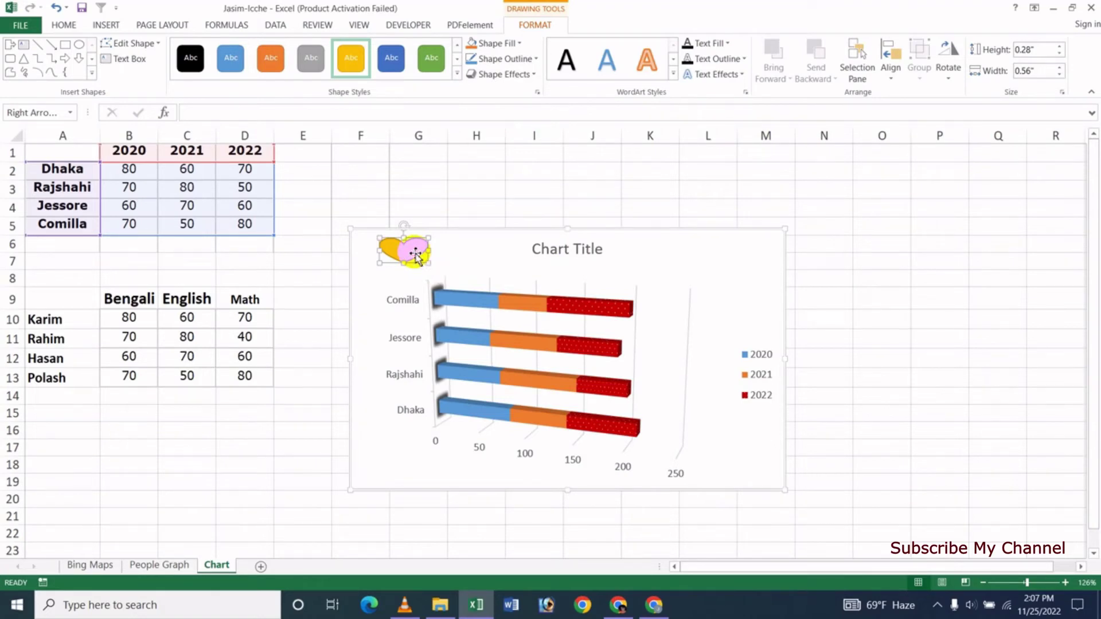
key("Delete")
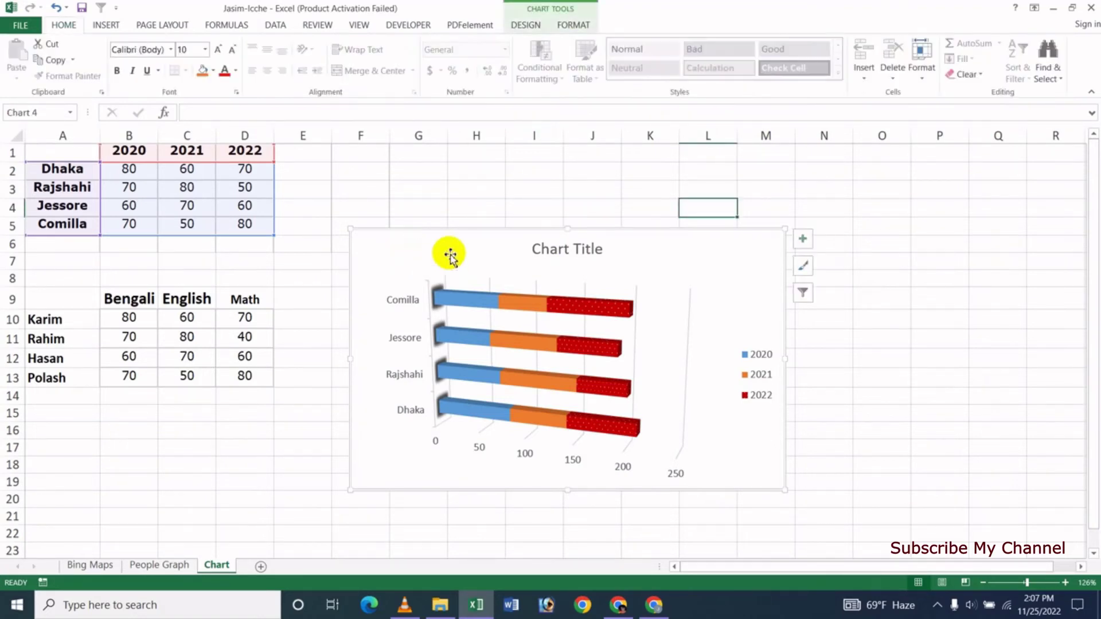
Step: Apply a light gold shape style to the city chart area
left_click(573, 25)
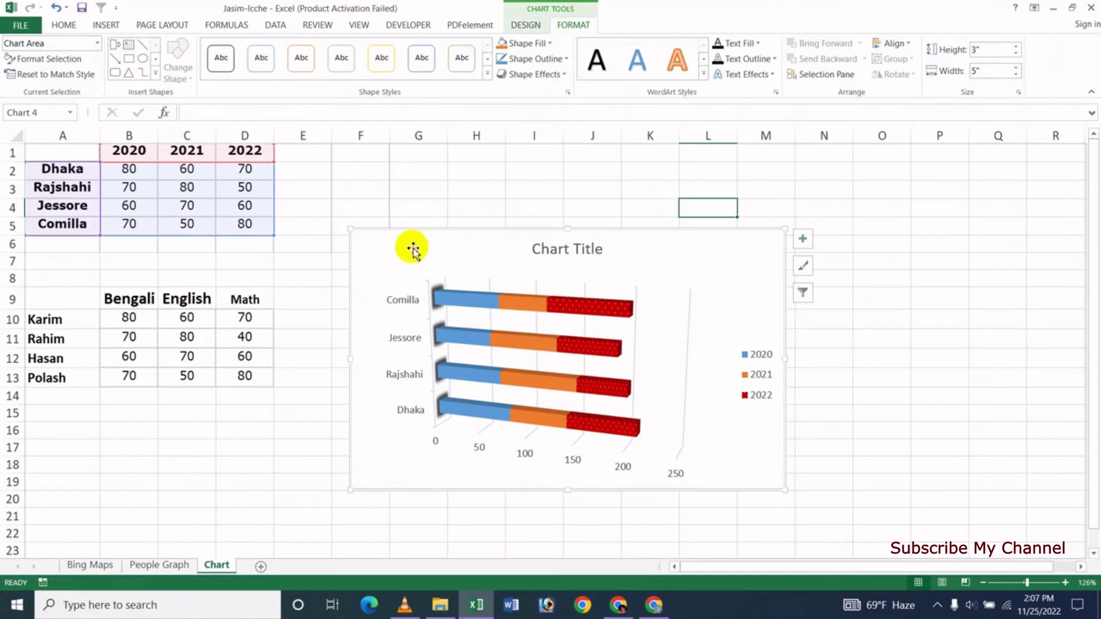
left_click(486, 74)
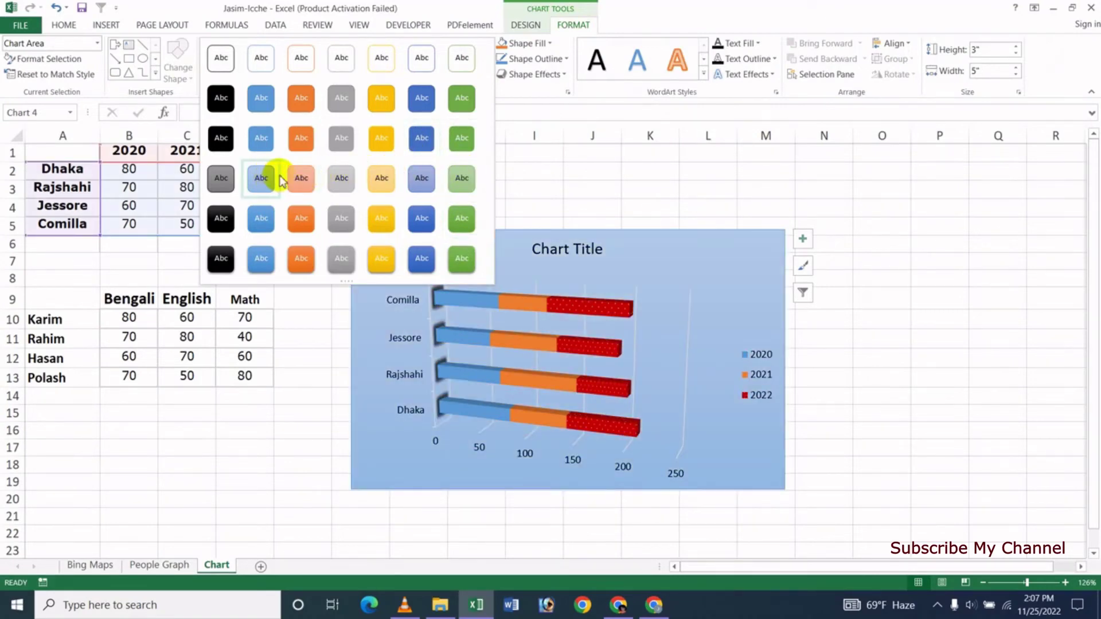
left_click(381, 177)
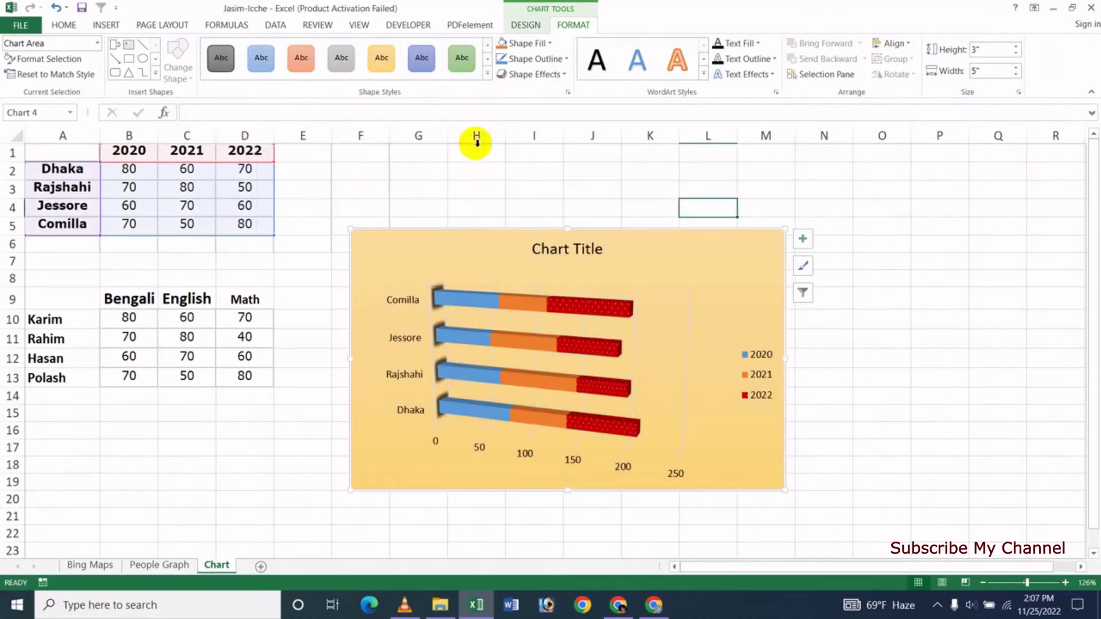
Step: Fill the chart area background with the White marble texture
left_click(549, 43)
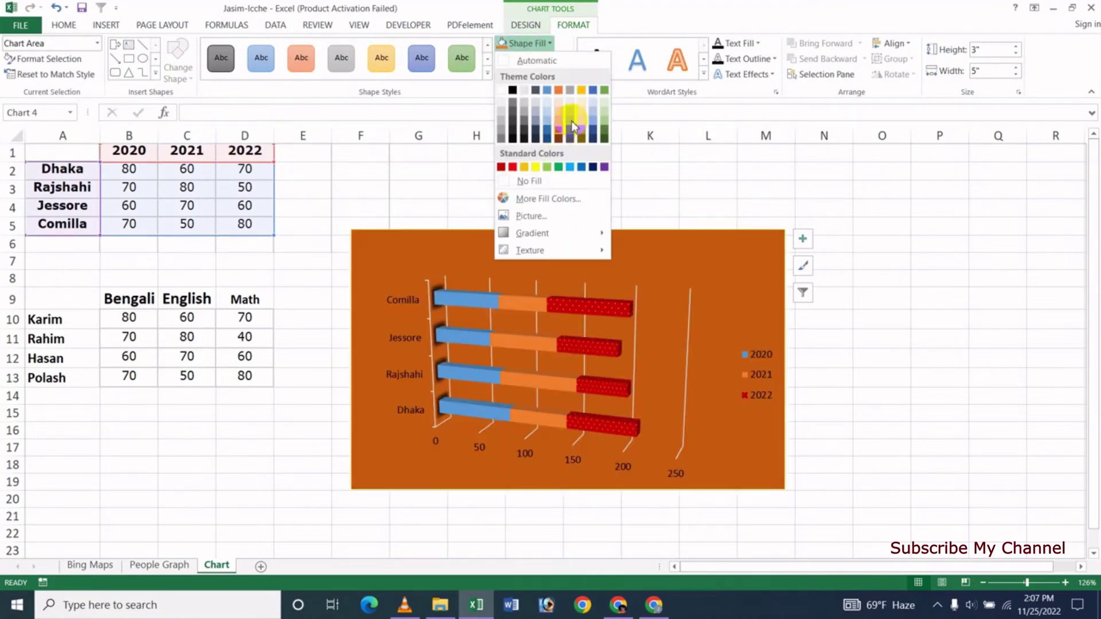
left_click(559, 74)
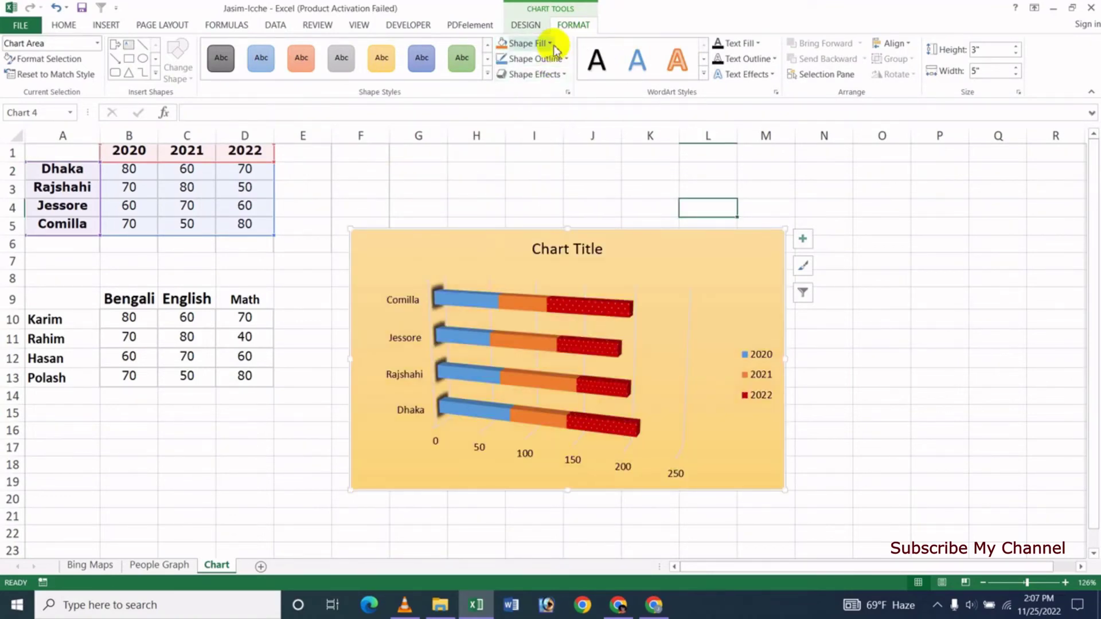
left_click(553, 45)
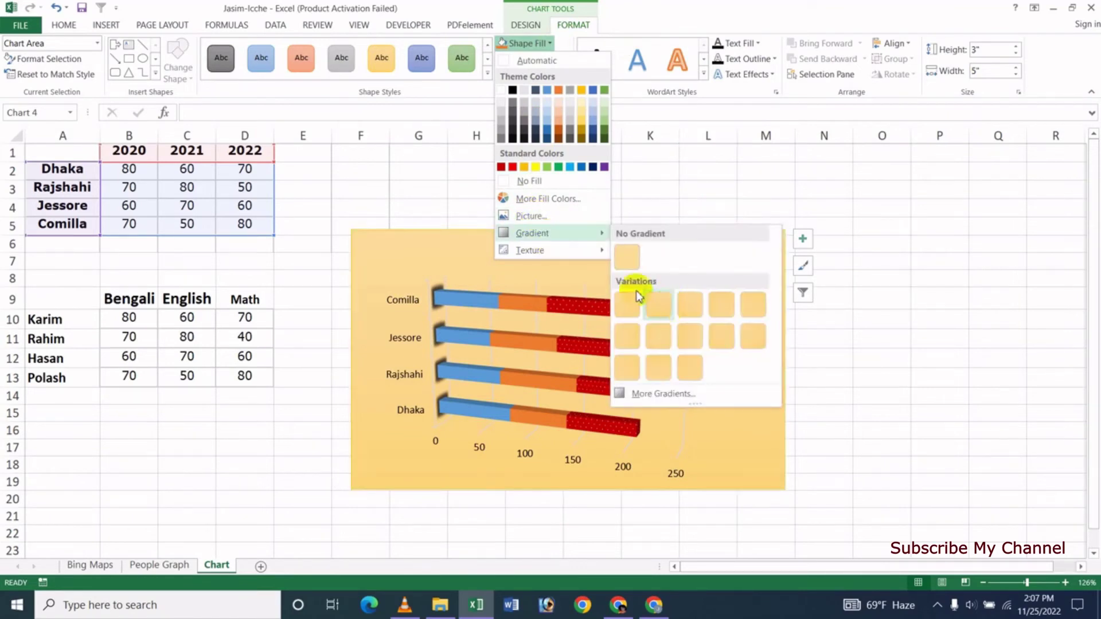
mouse_move(530, 250)
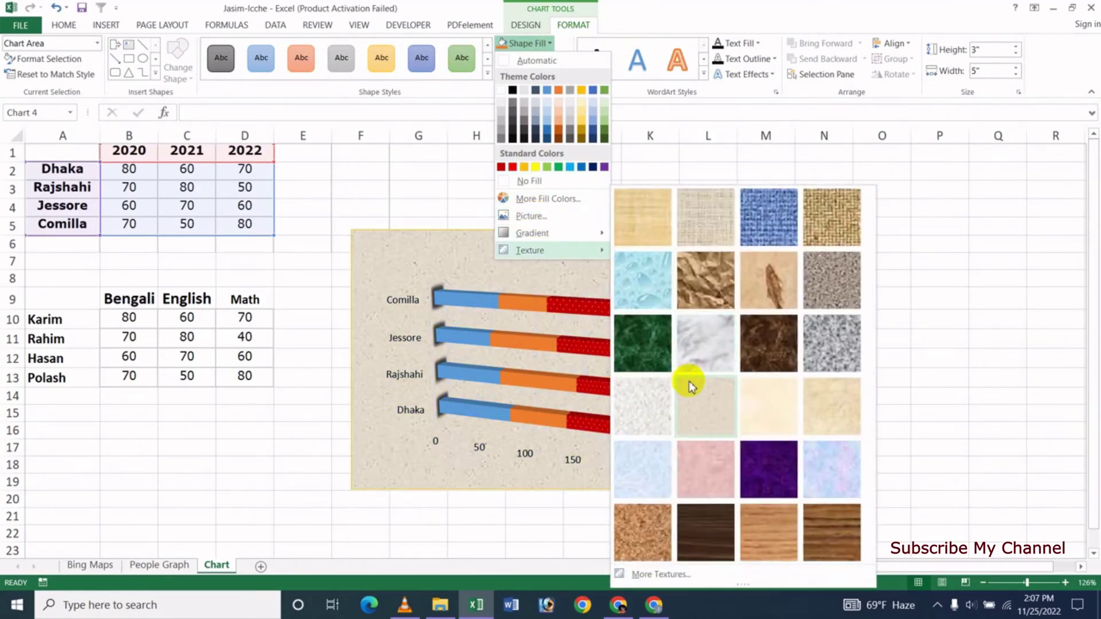
left_click(699, 356)
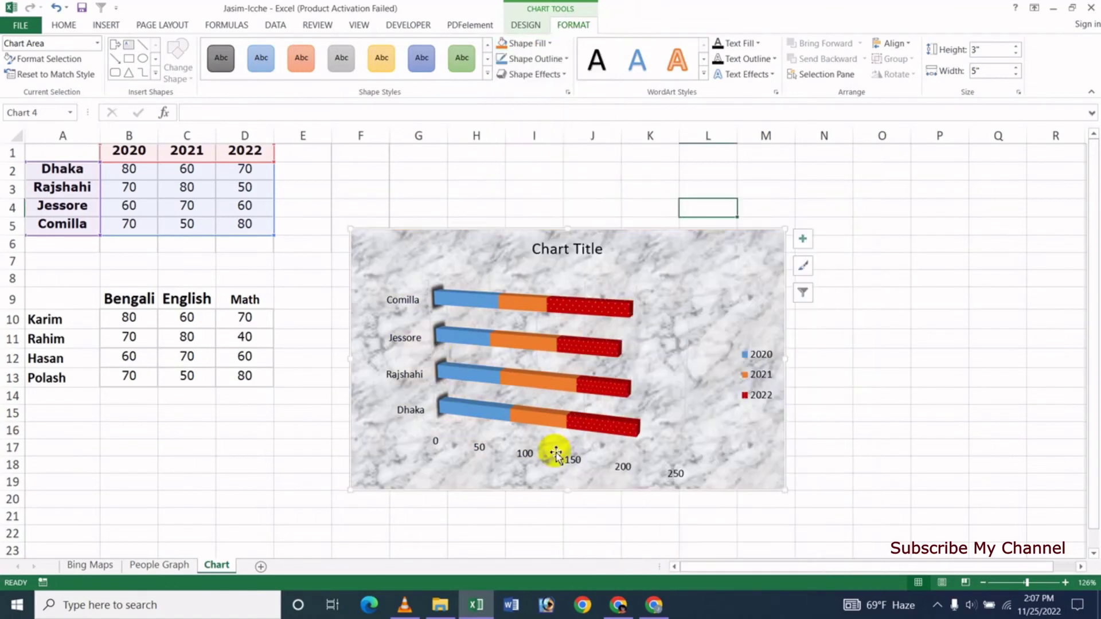
left_click(544, 58)
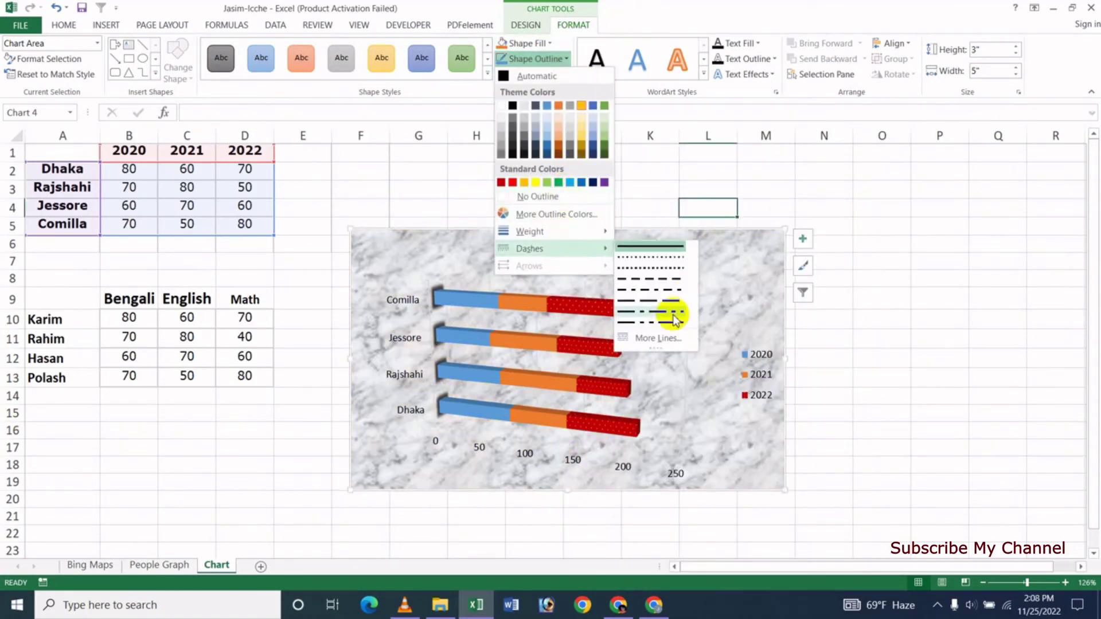
mouse_move(550, 231)
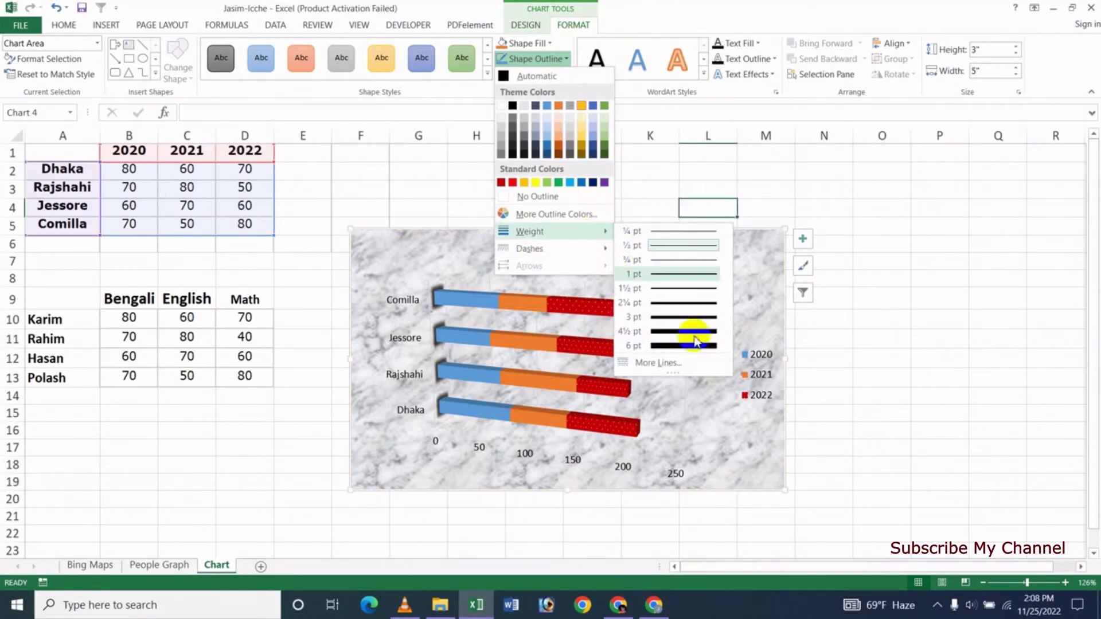
Step: Give the chart a 6 pt border outline and a perspective 3-D rotation effect
left_click(692, 345)
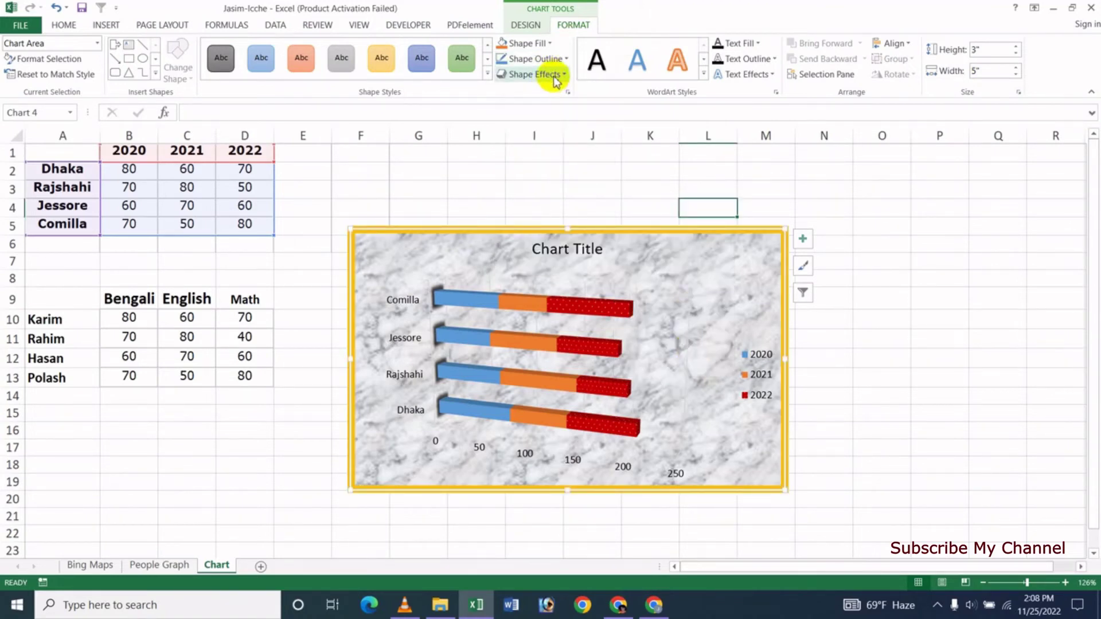
left_click(548, 74)
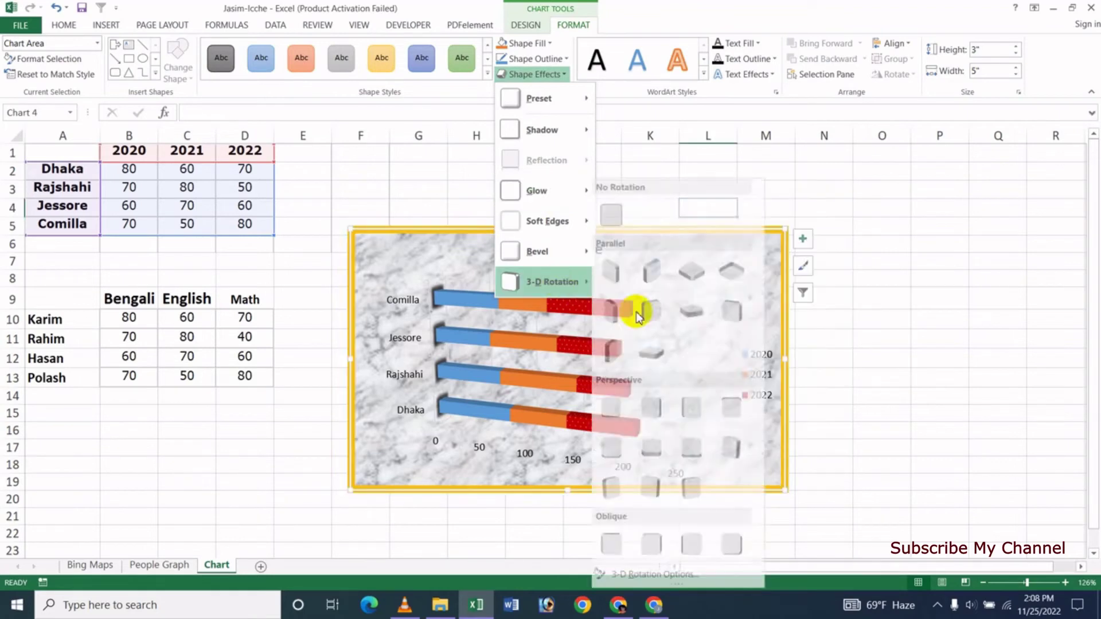
mouse_move(551, 281)
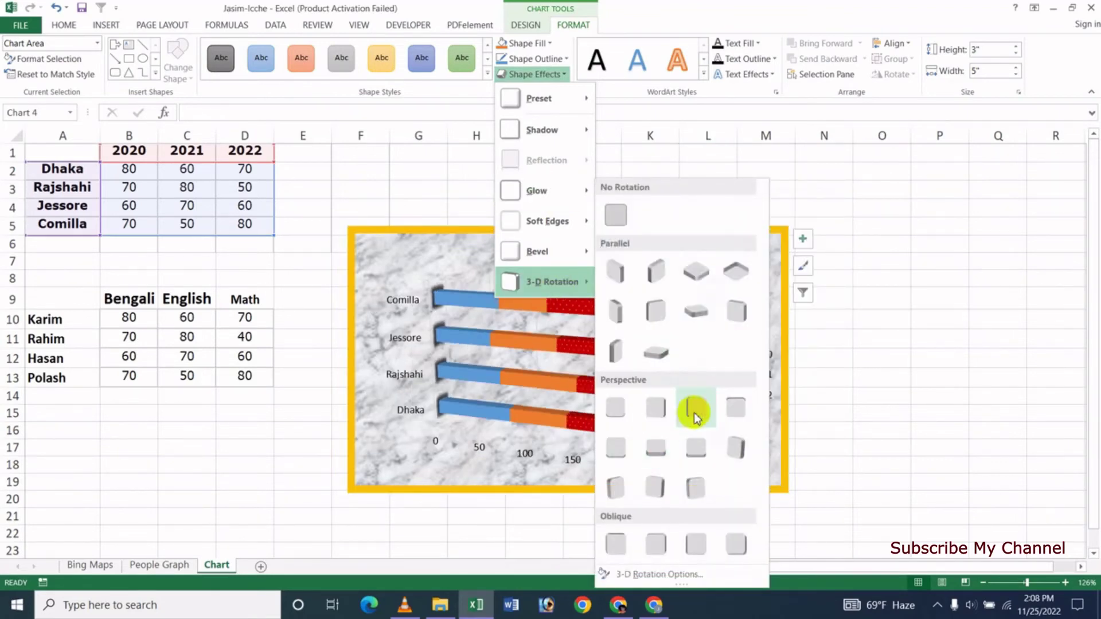
left_click(694, 408)
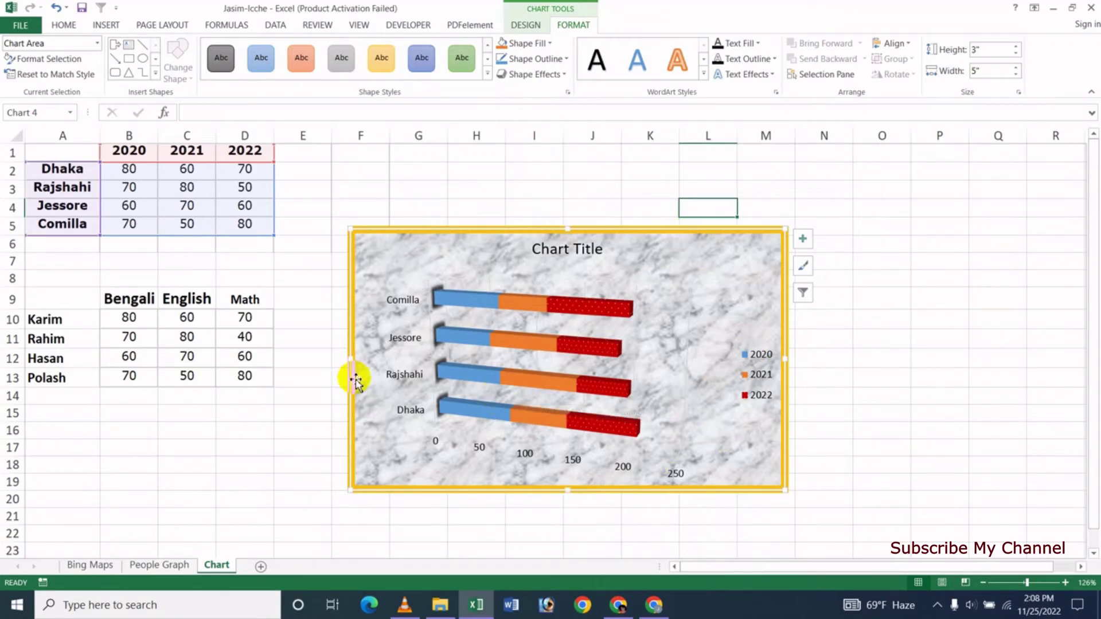
left_click(701, 76)
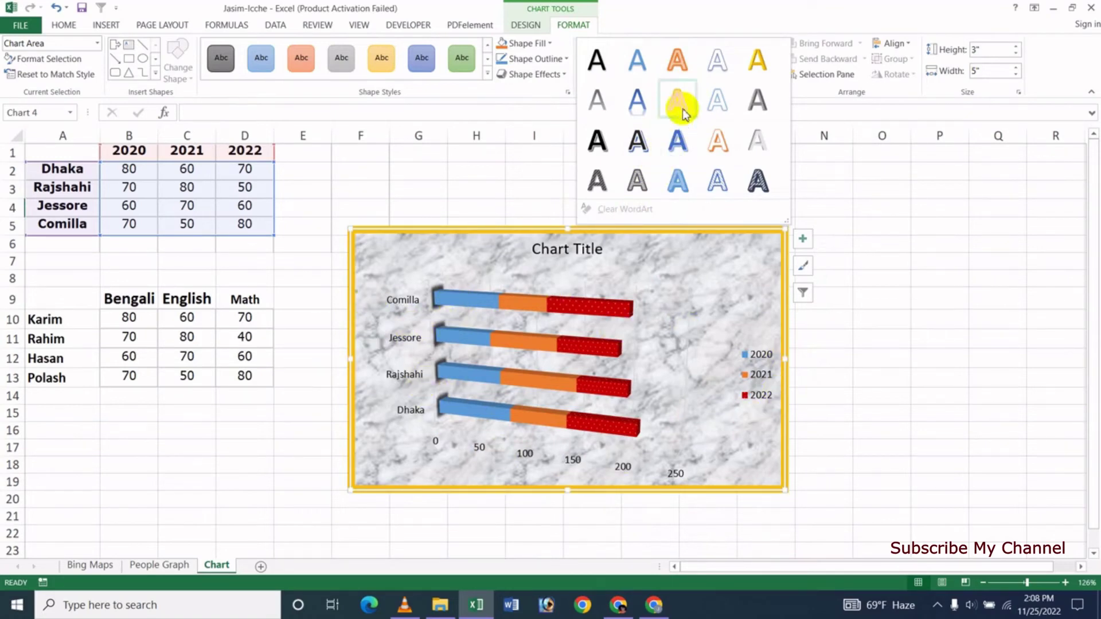
Step: Apply the orange-outline WordArt style to the chart text with a light gradient fill
left_click(685, 66)
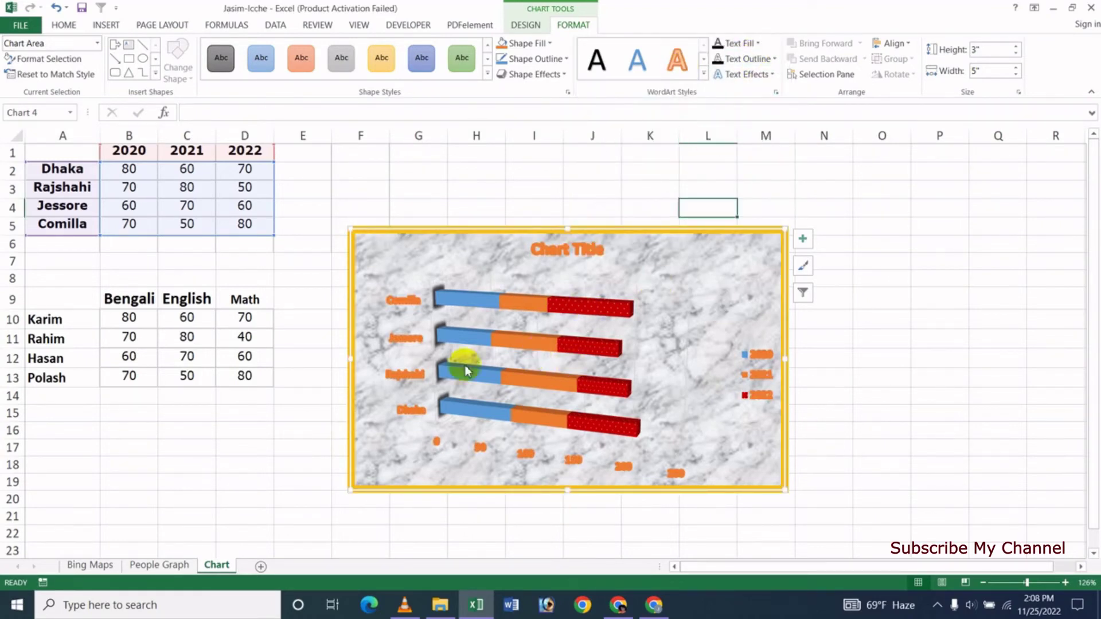
left_click(750, 43)
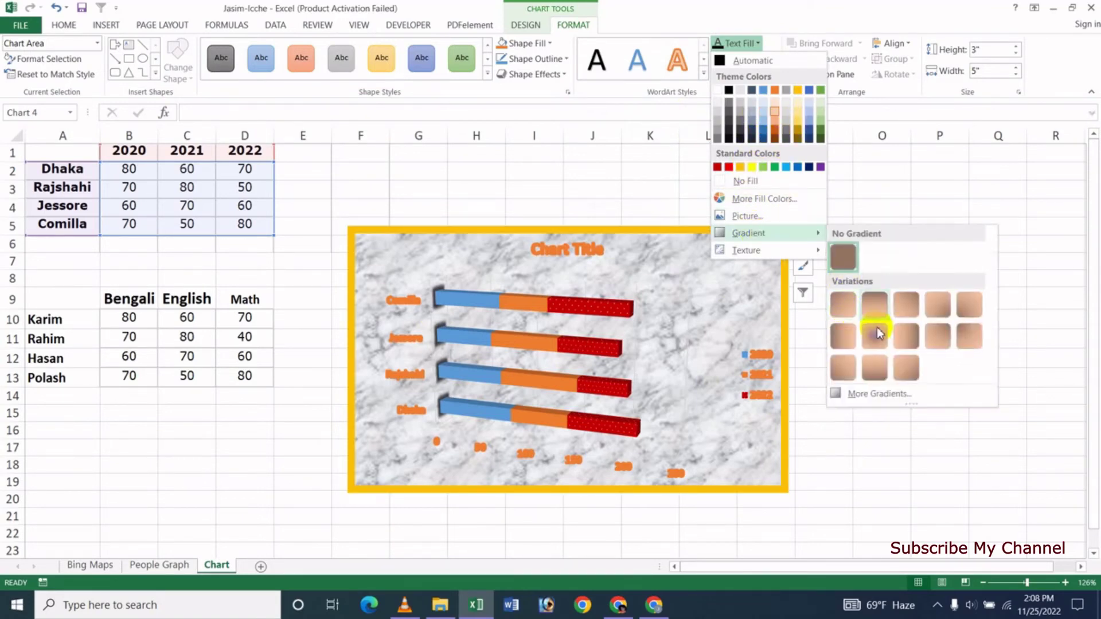
left_click(890, 341)
Step: Add a reflection text effect to the chart text
left_click(771, 59)
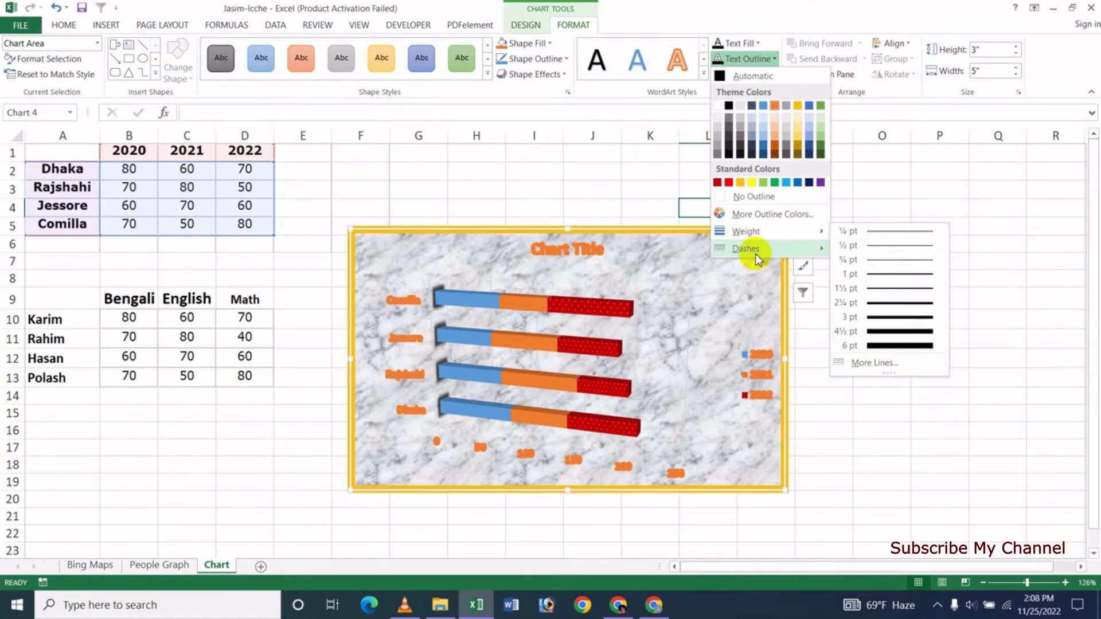
mouse_move(745, 249)
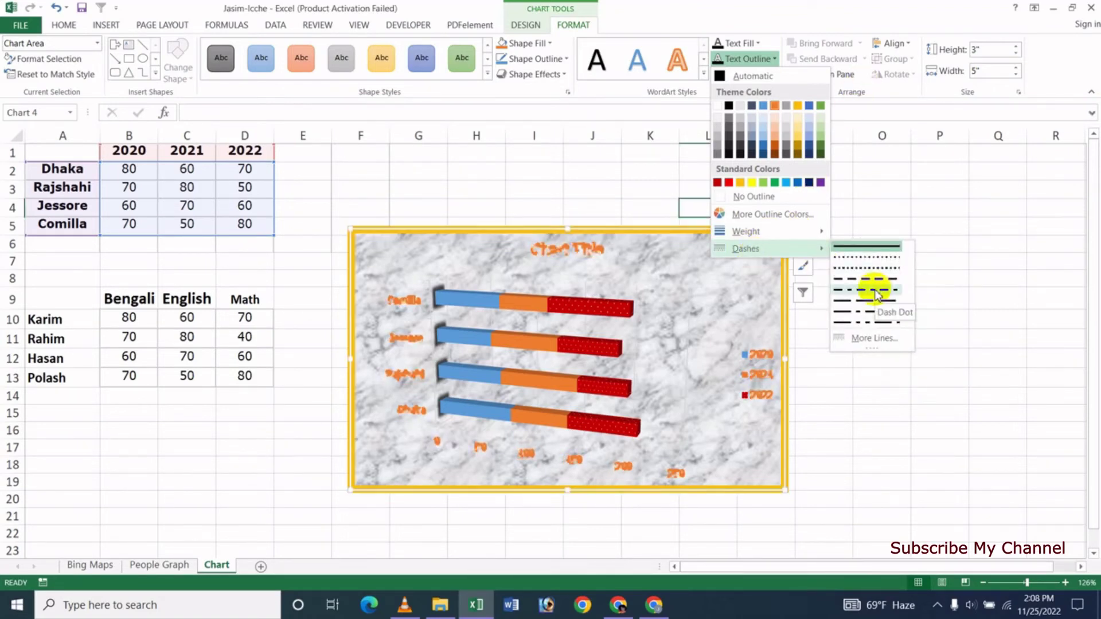
key("Escape")
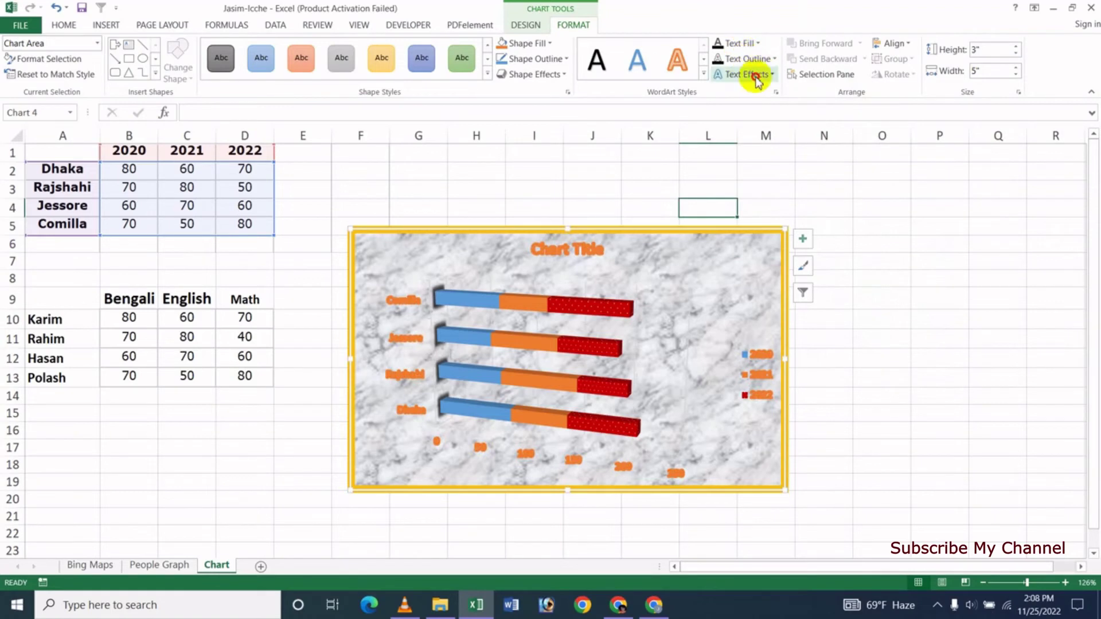
left_click(745, 74)
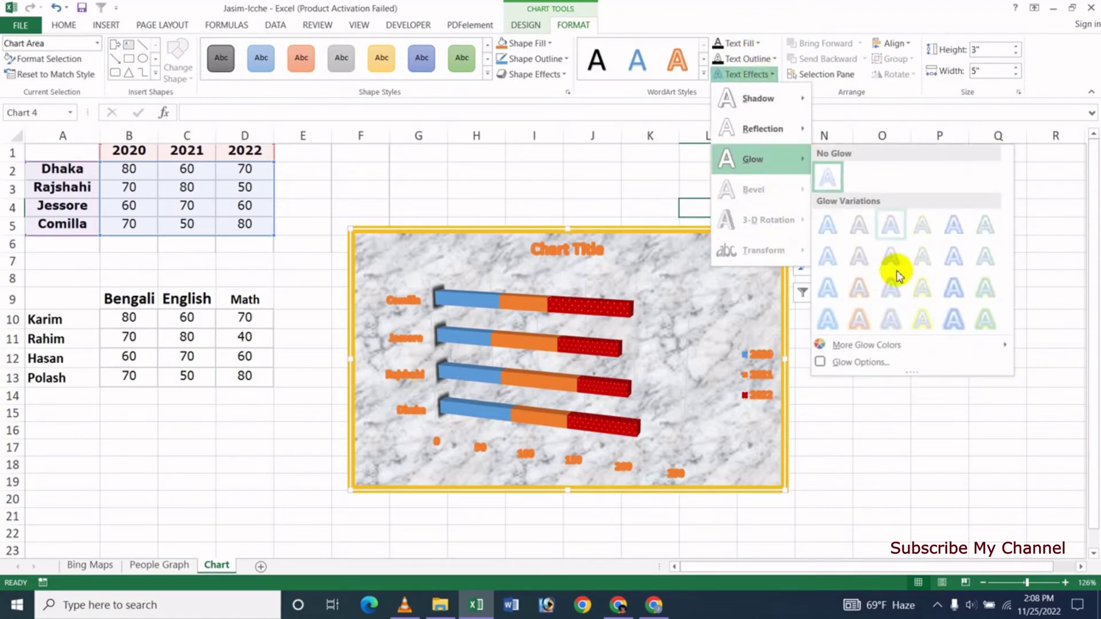
mouse_move(762, 128)
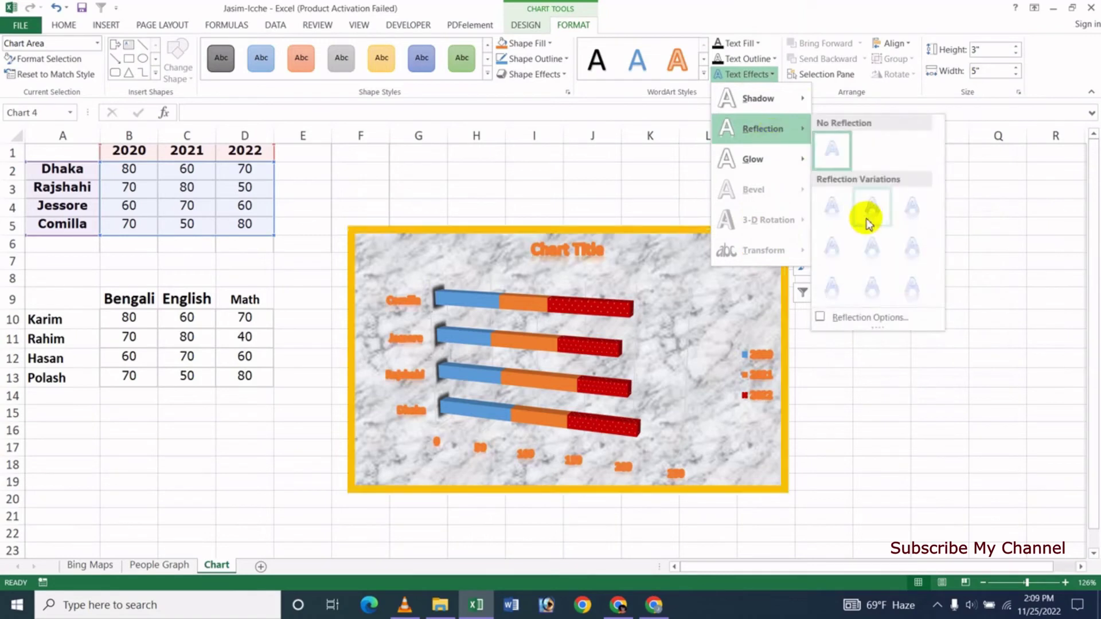
left_click(827, 64)
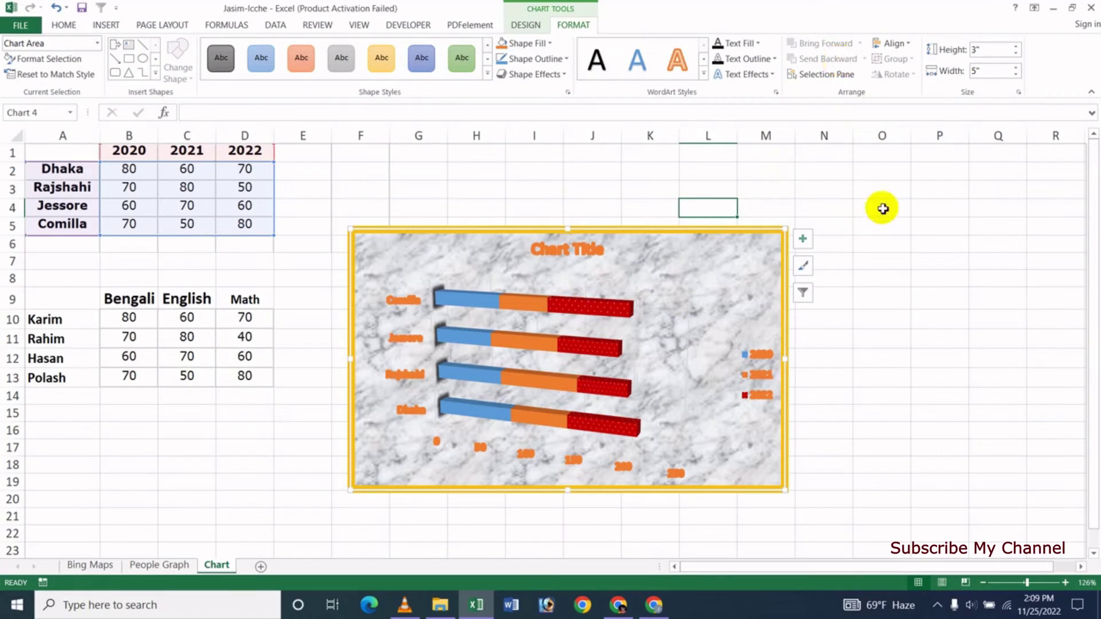
left_click(836, 73)
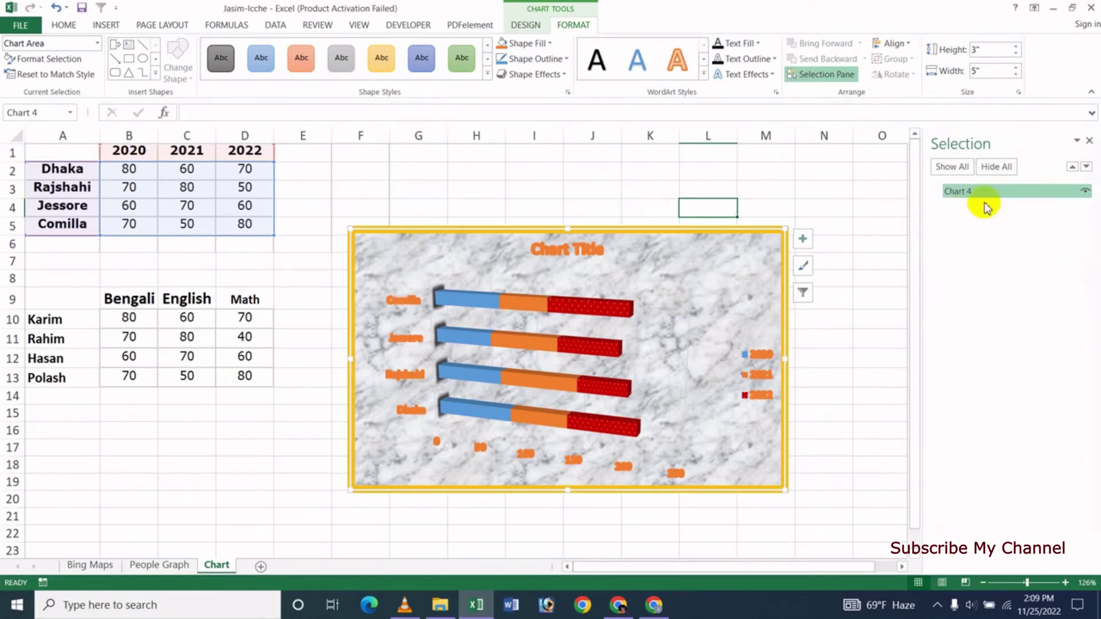
left_click(1085, 193)
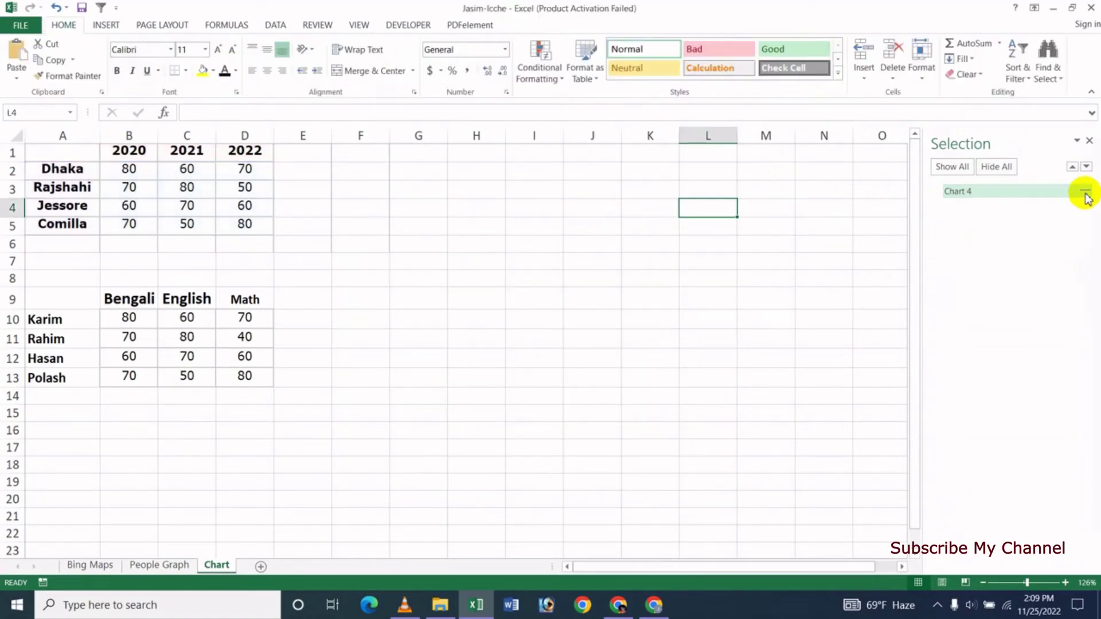
left_click(1085, 194)
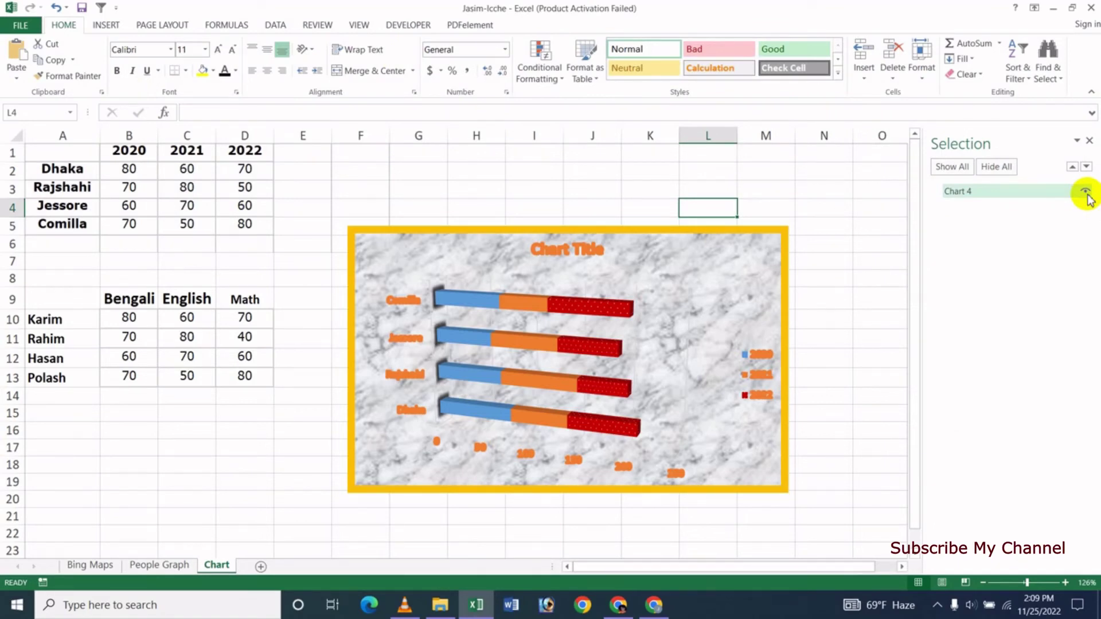
left_click(1004, 167)
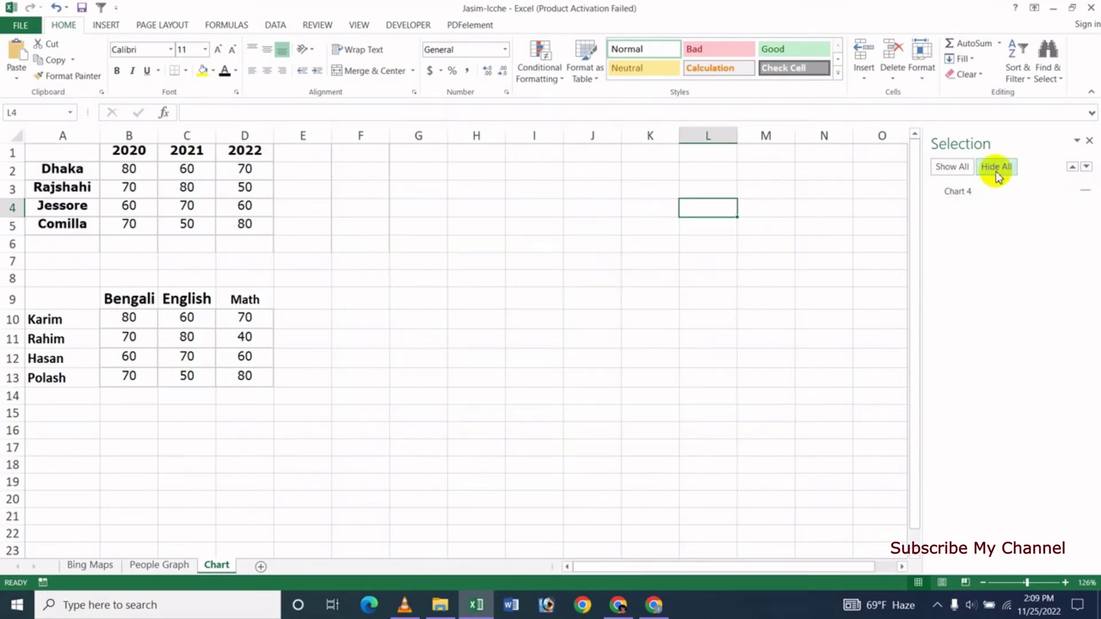
left_click(951, 167)
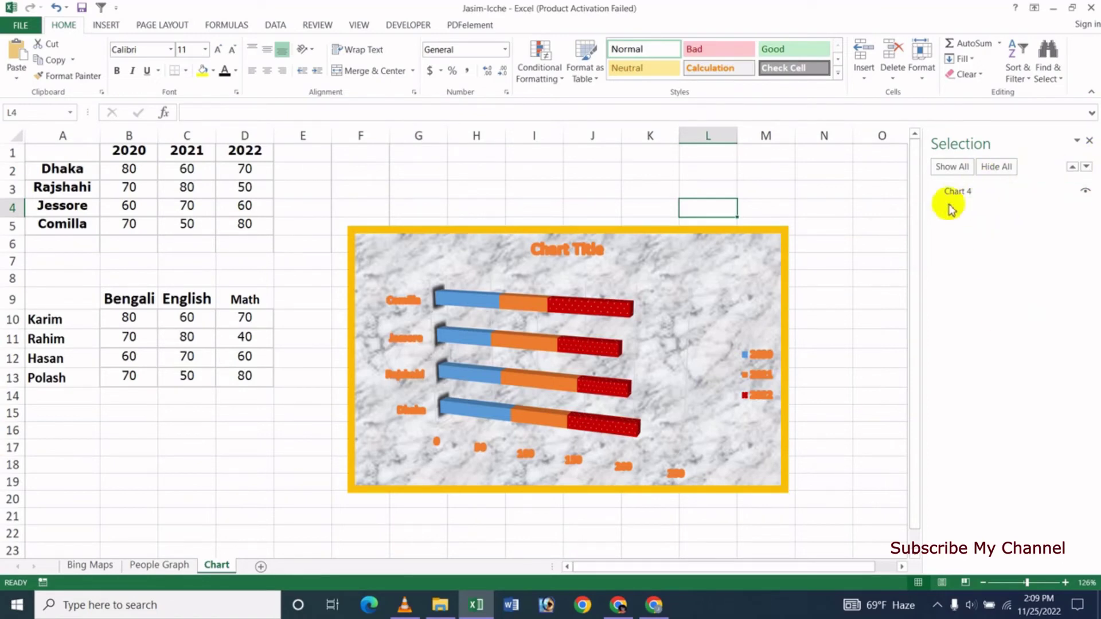
left_click(1091, 143)
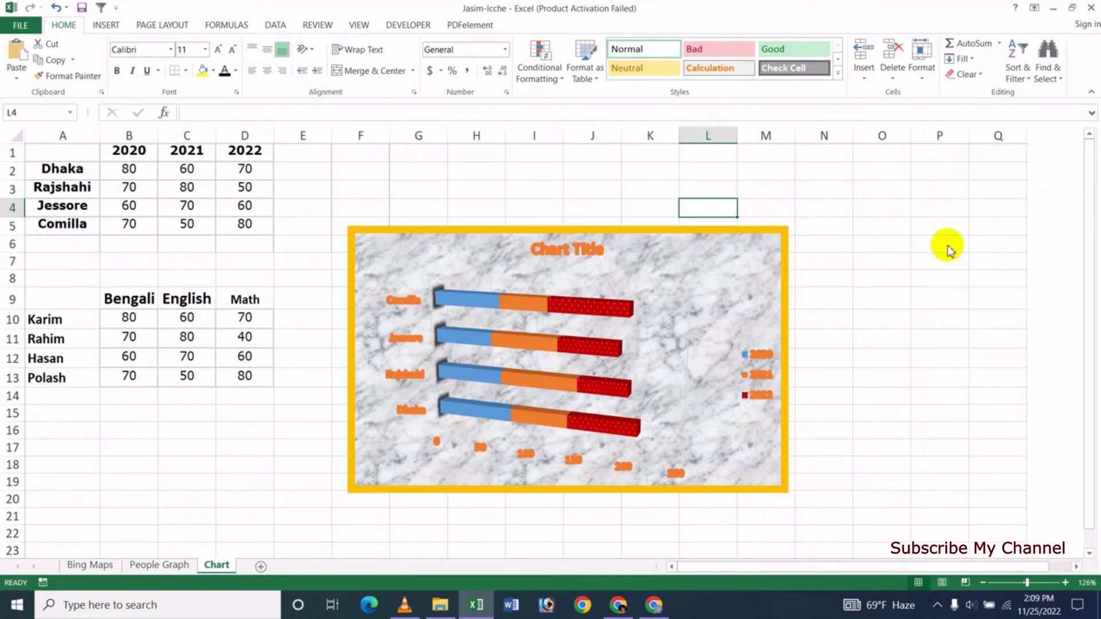
left_click(610, 251)
left_click(575, 33)
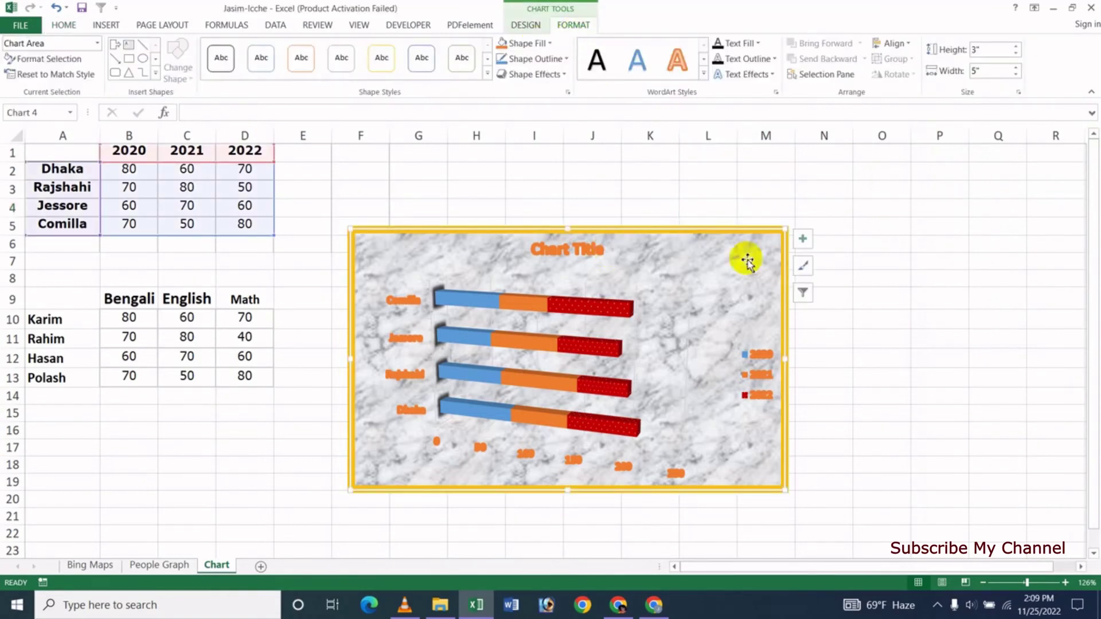
left_click(910, 46)
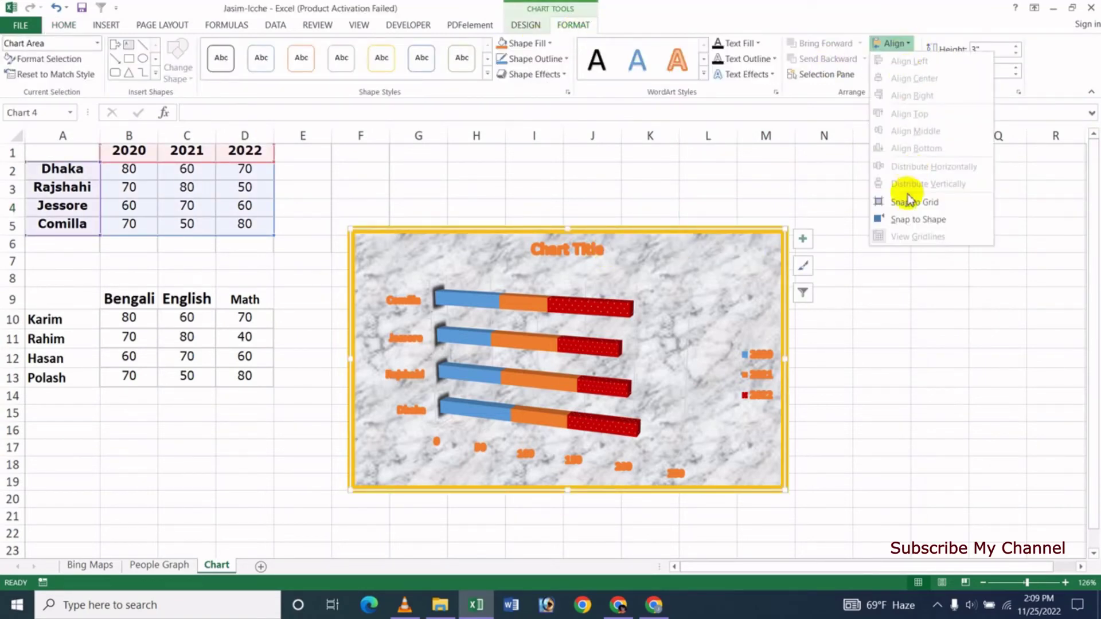
left_click(445, 353)
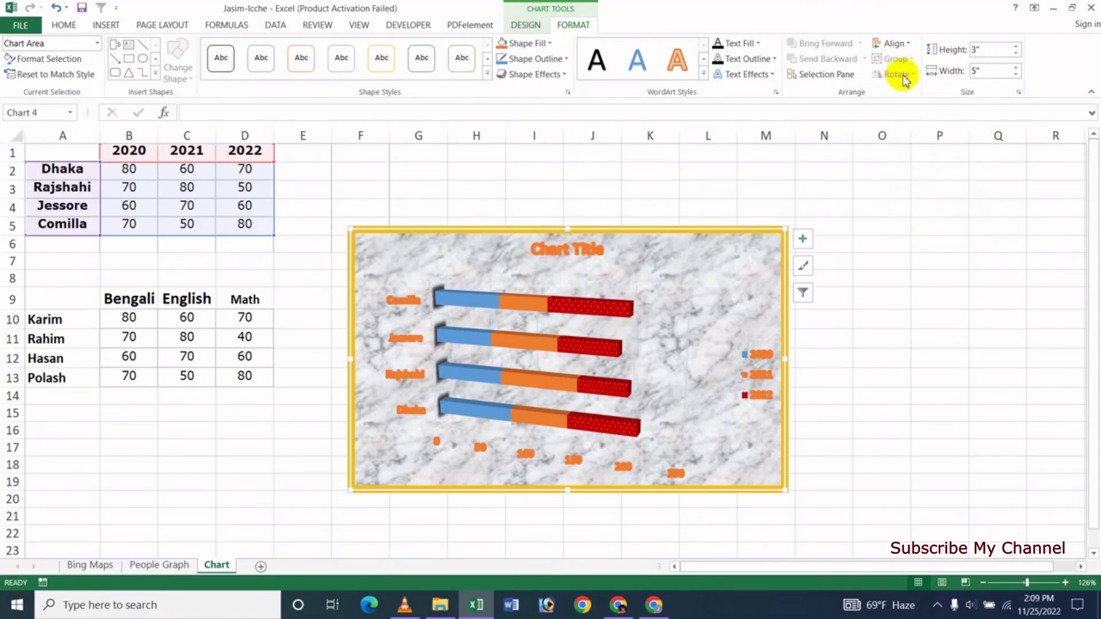
left_click(907, 45)
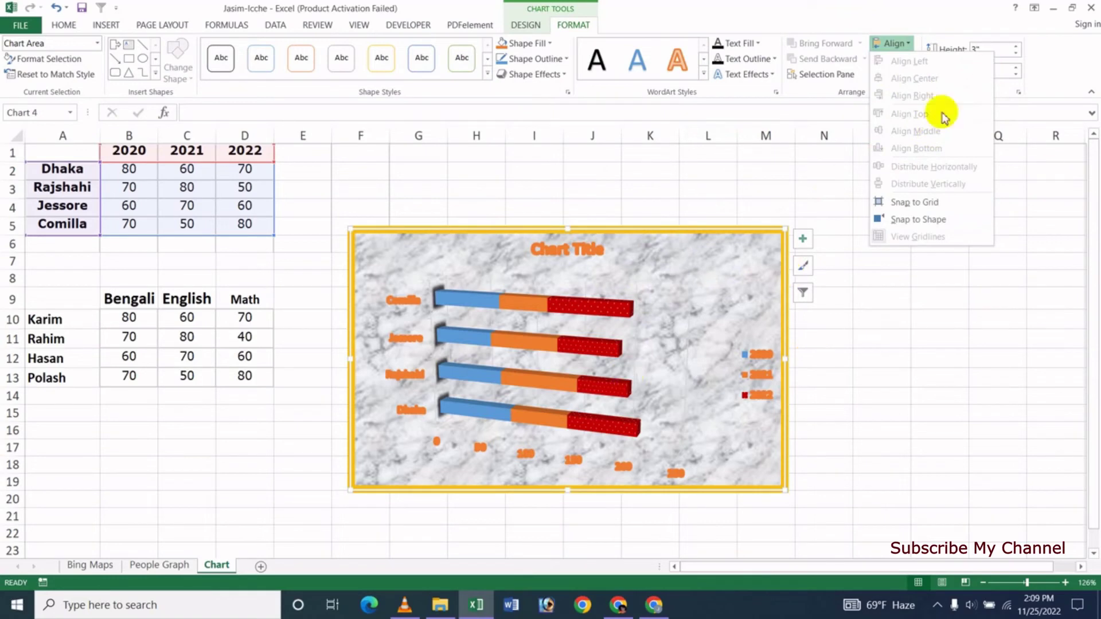
left_click(679, 298)
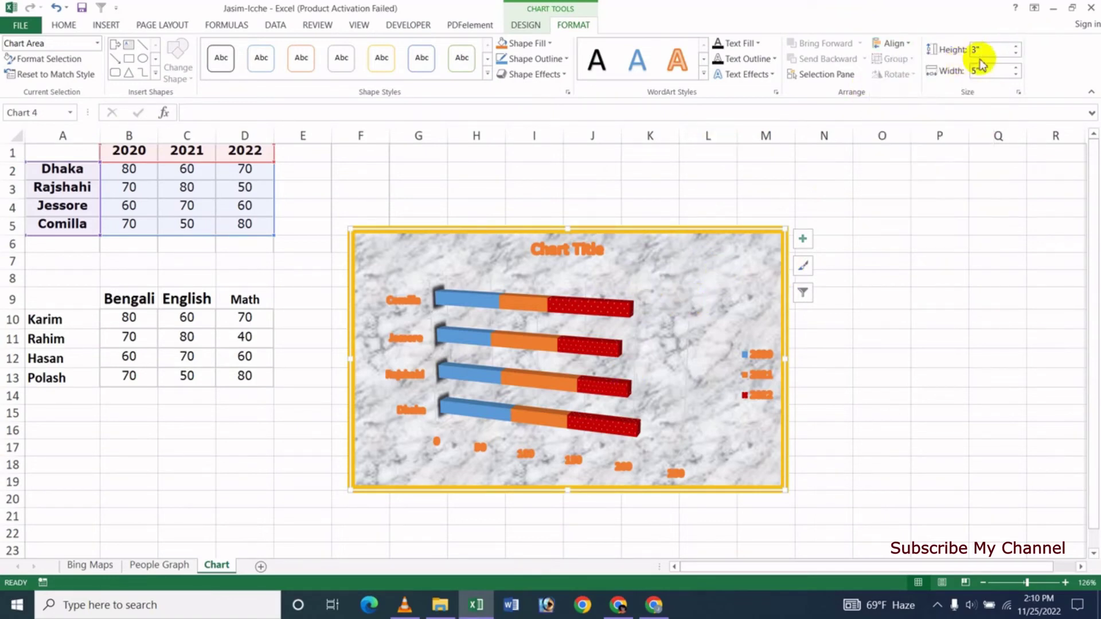
left_click(533, 414)
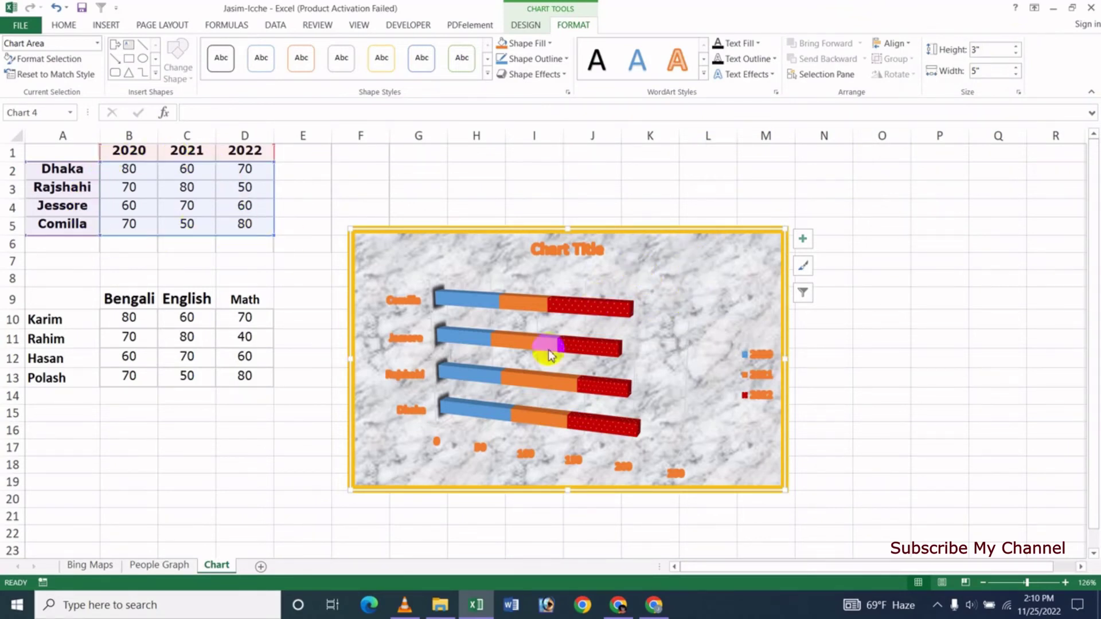
left_click(525, 25)
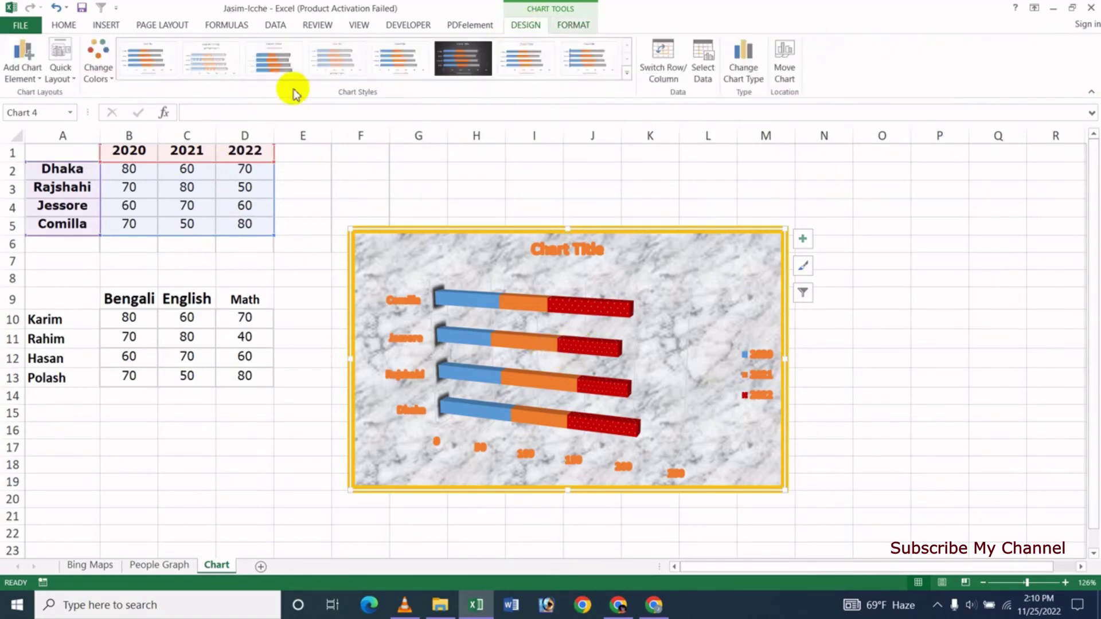
left_click(573, 25)
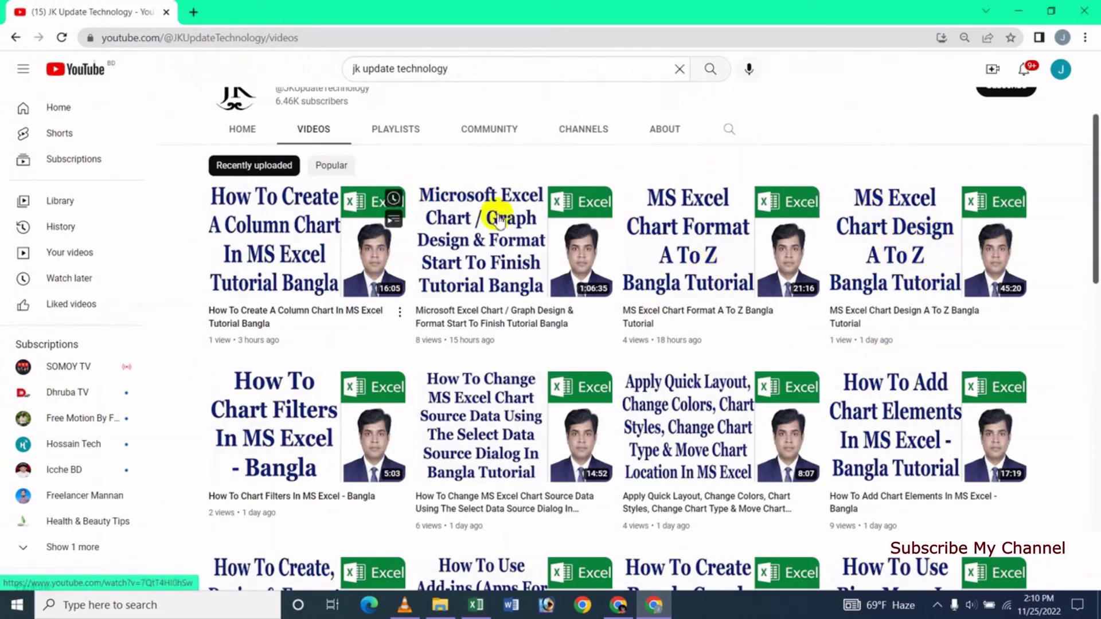
mouse_move(513, 240)
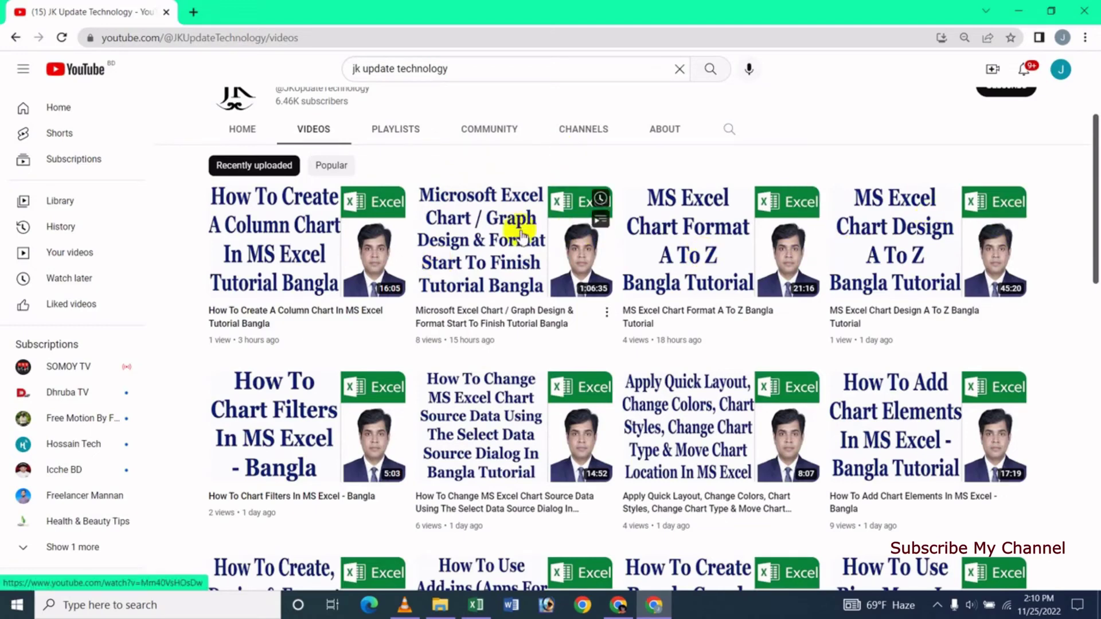
left_click_drag(1088, 238, 1088, 218)
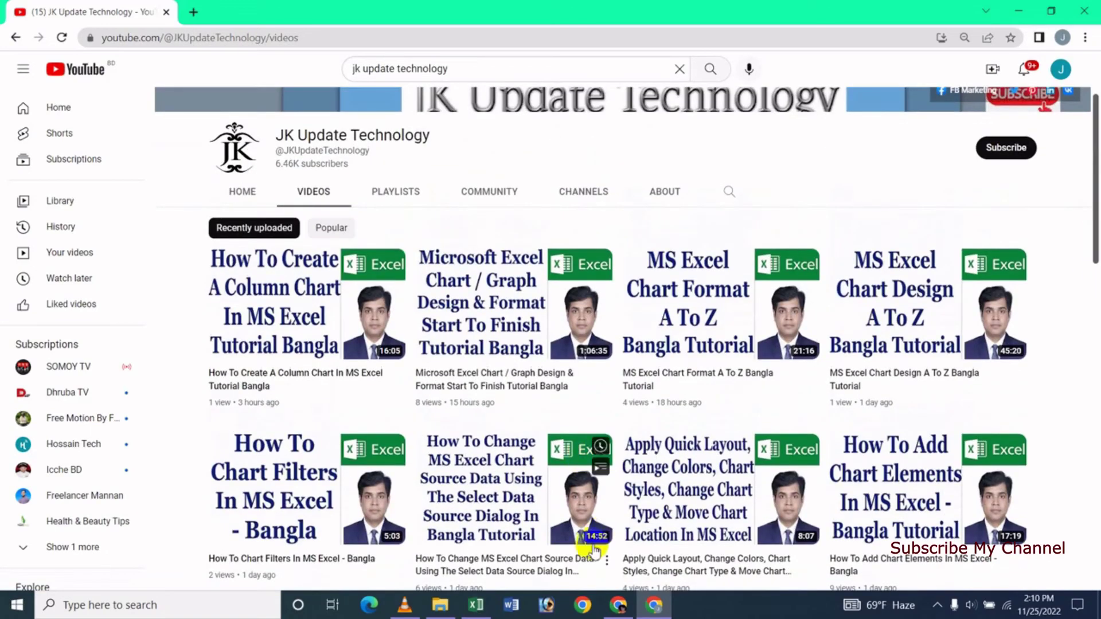
left_click(475, 604)
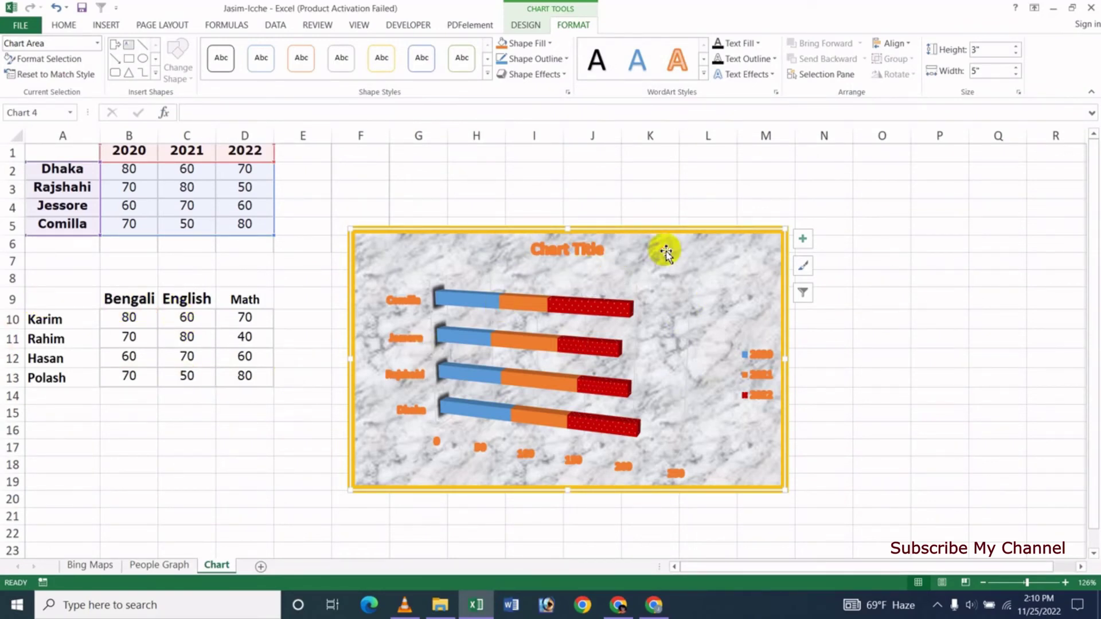
Step: Delete the city chart and insert a 3-D Clustered Bar chart from A9:D13
key("Delete")
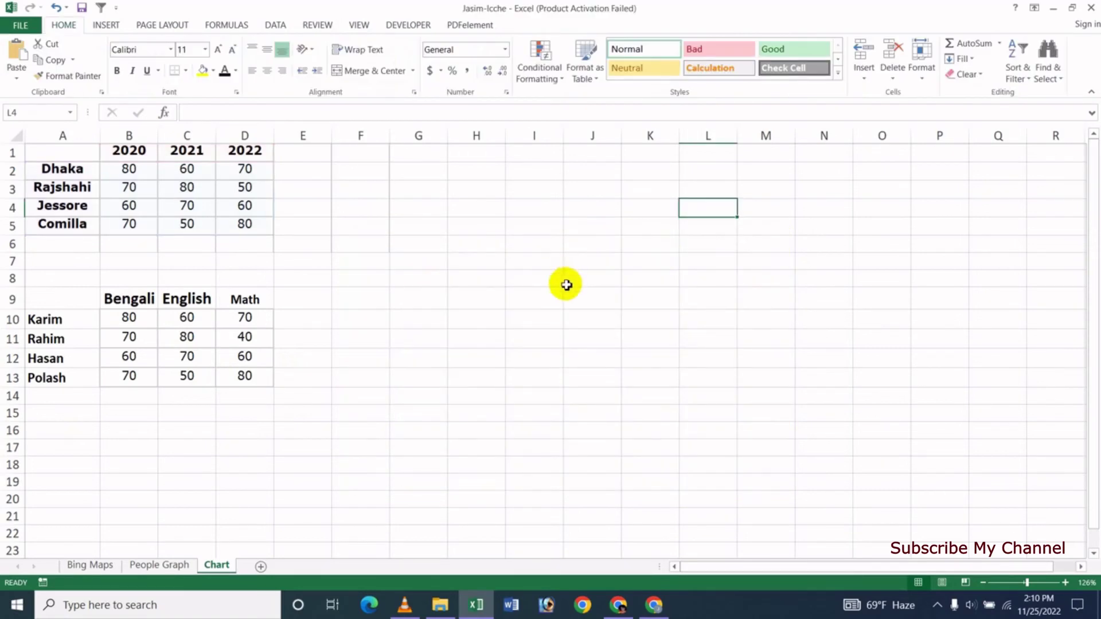
left_click_drag(564, 294, 533, 298)
left_click_drag(72, 298, 246, 376)
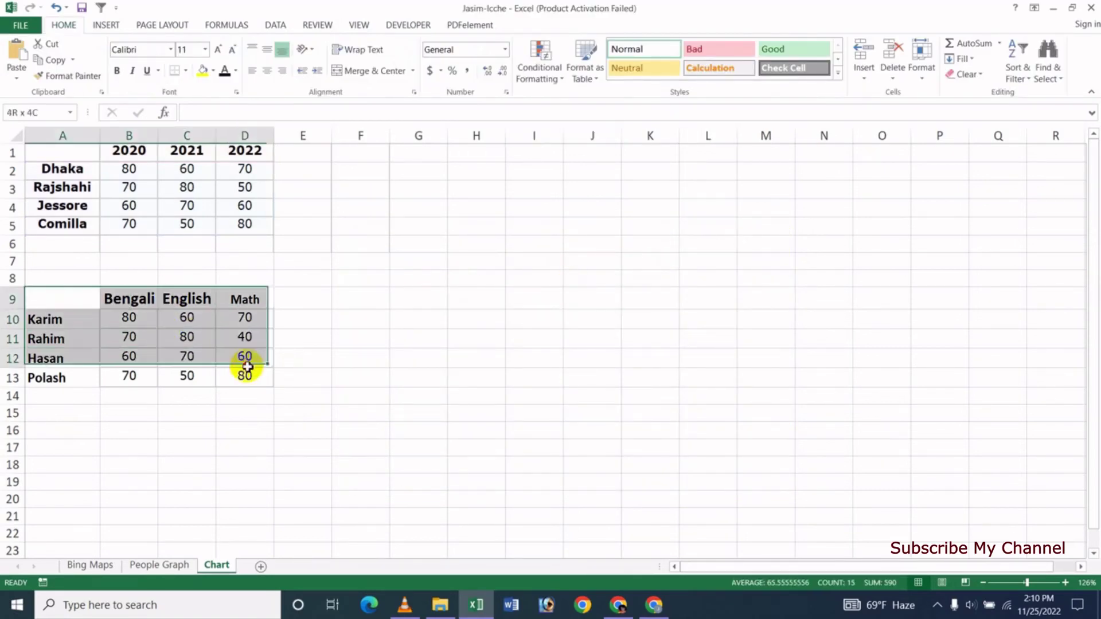
left_click(106, 24)
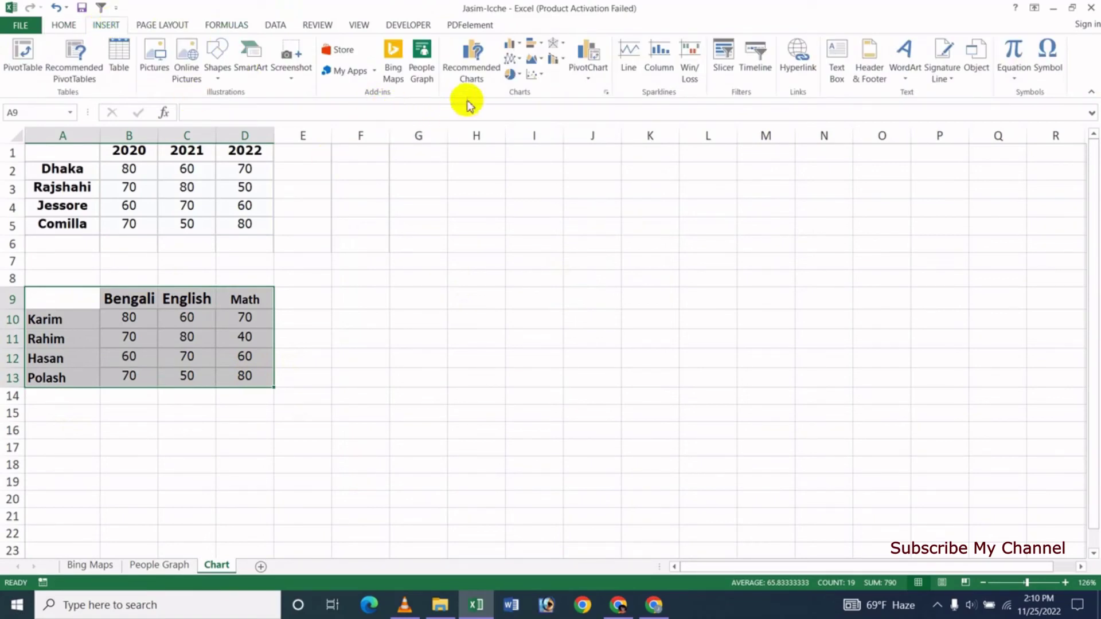
left_click(540, 49)
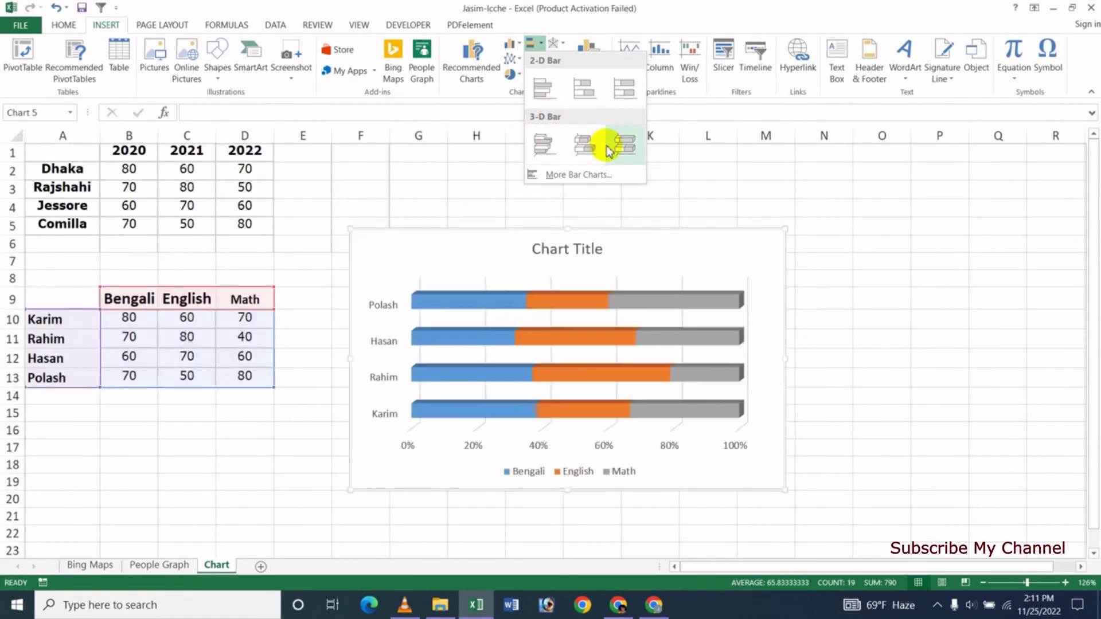
left_click(545, 148)
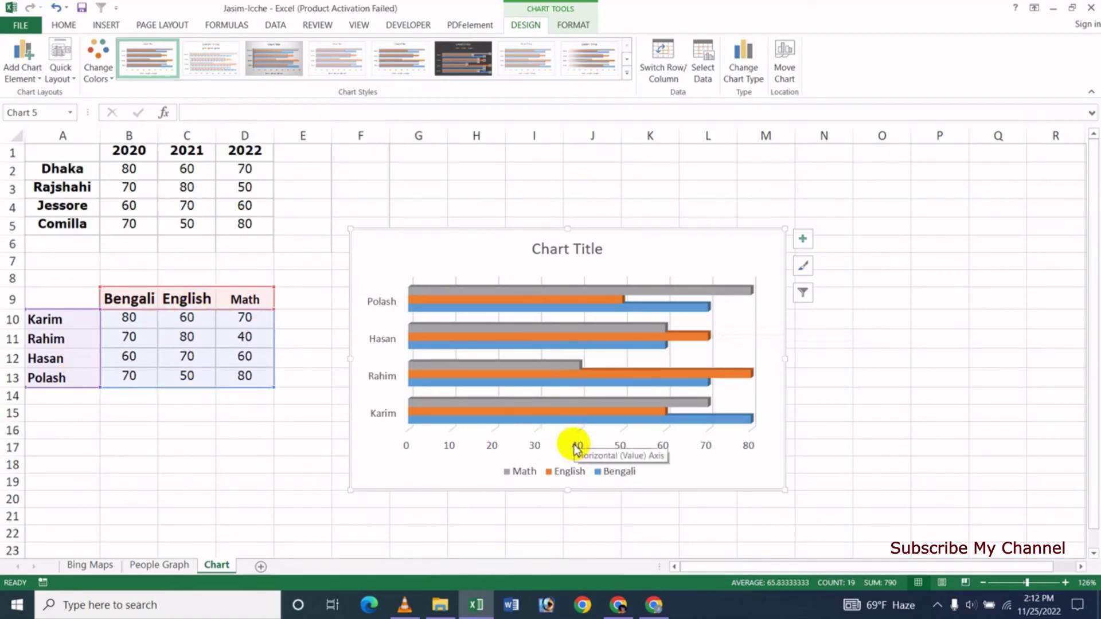
left_click(494, 423)
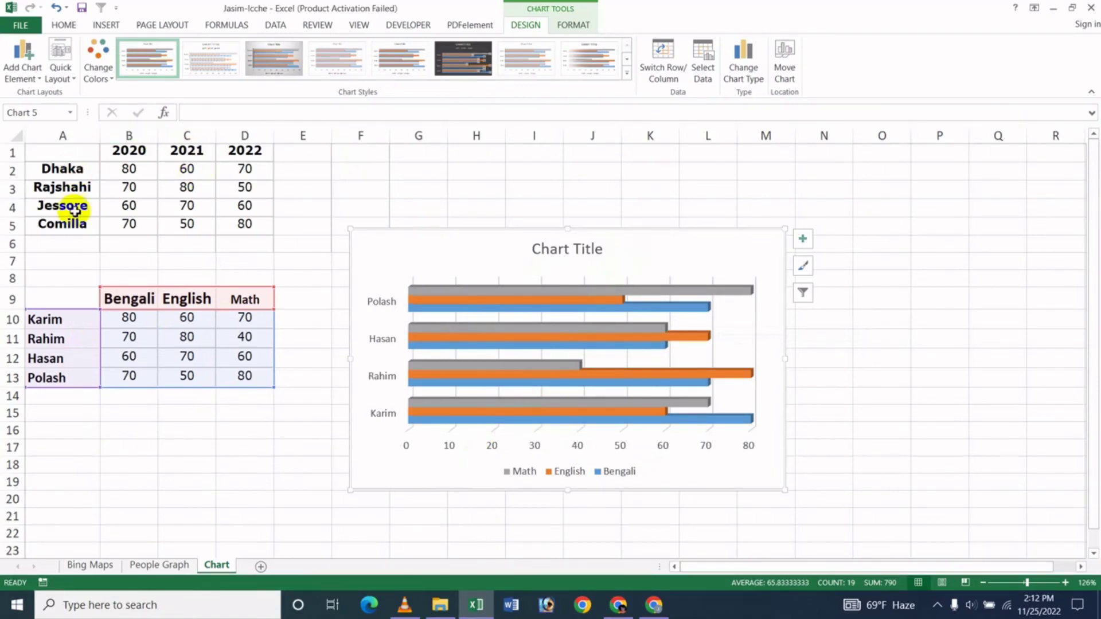
left_click(563, 305)
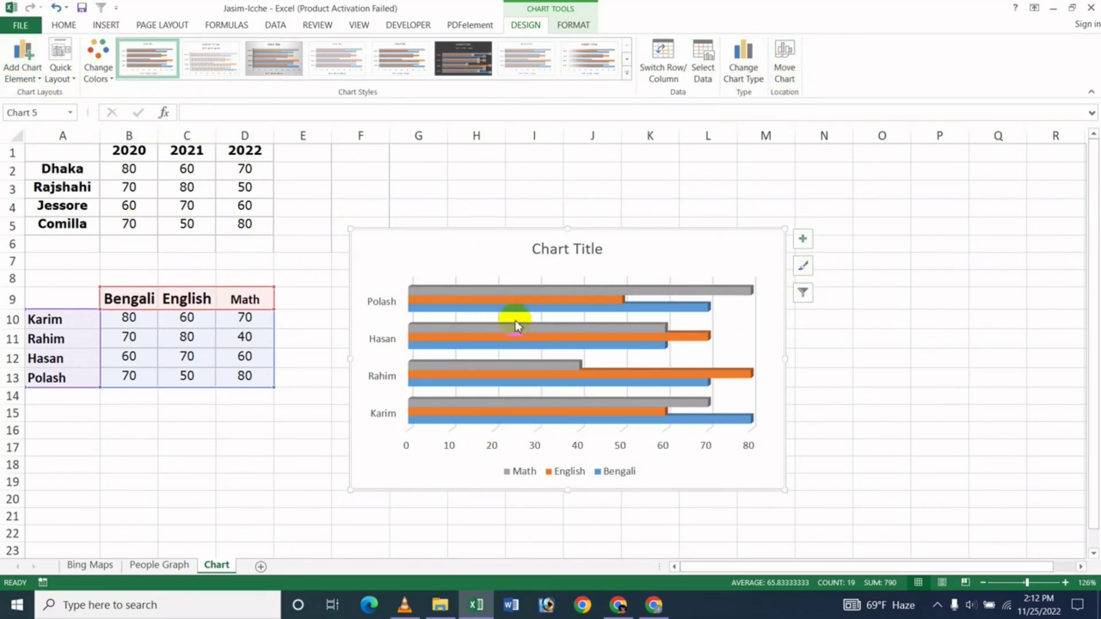
left_click(573, 25)
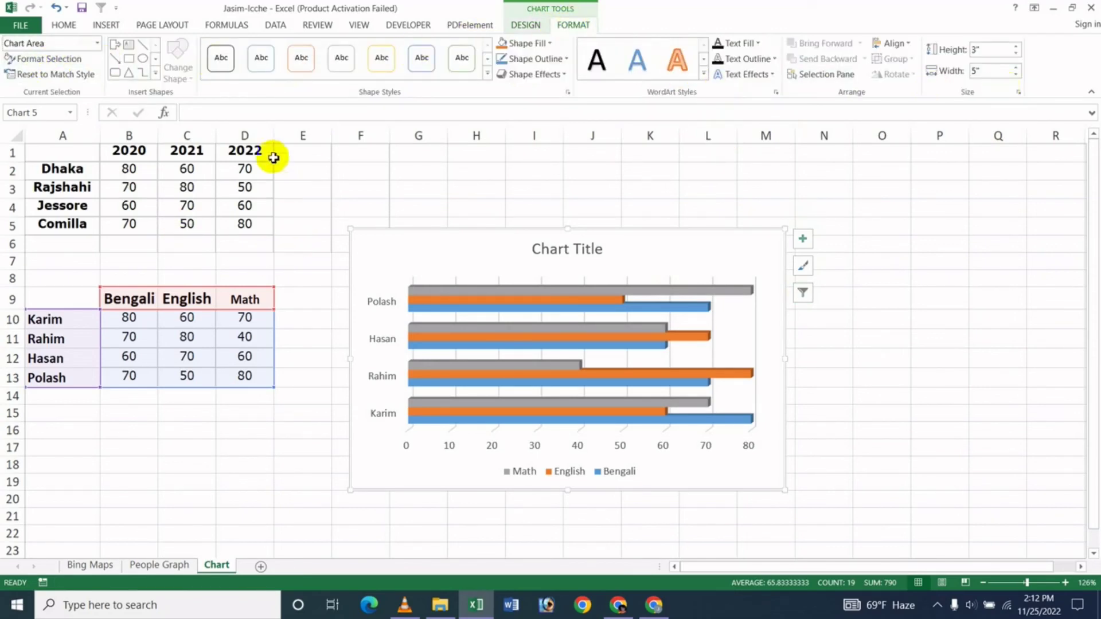
left_click(525, 25)
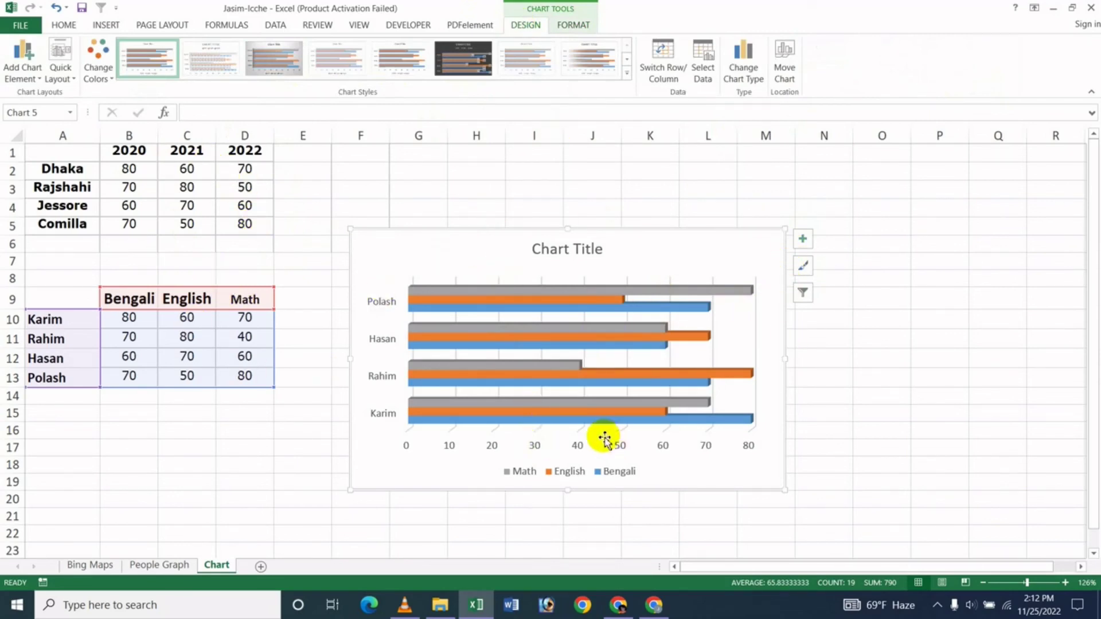
Step: Filter the chart to show only English marks for Hasan and Polash
left_click(803, 293)
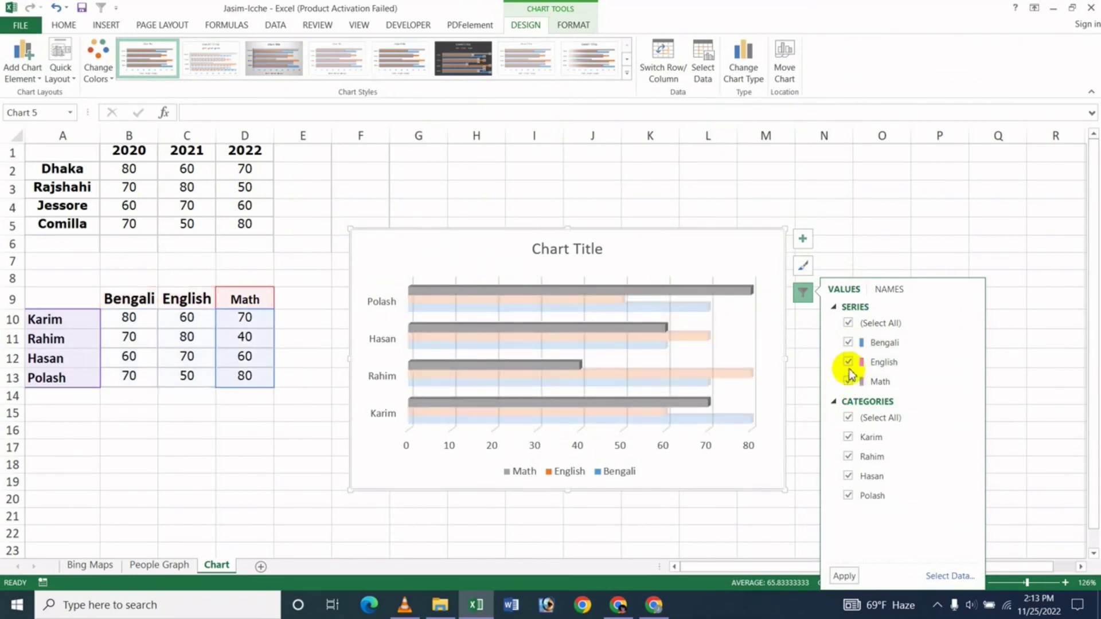
left_click(848, 381)
left_click(848, 344)
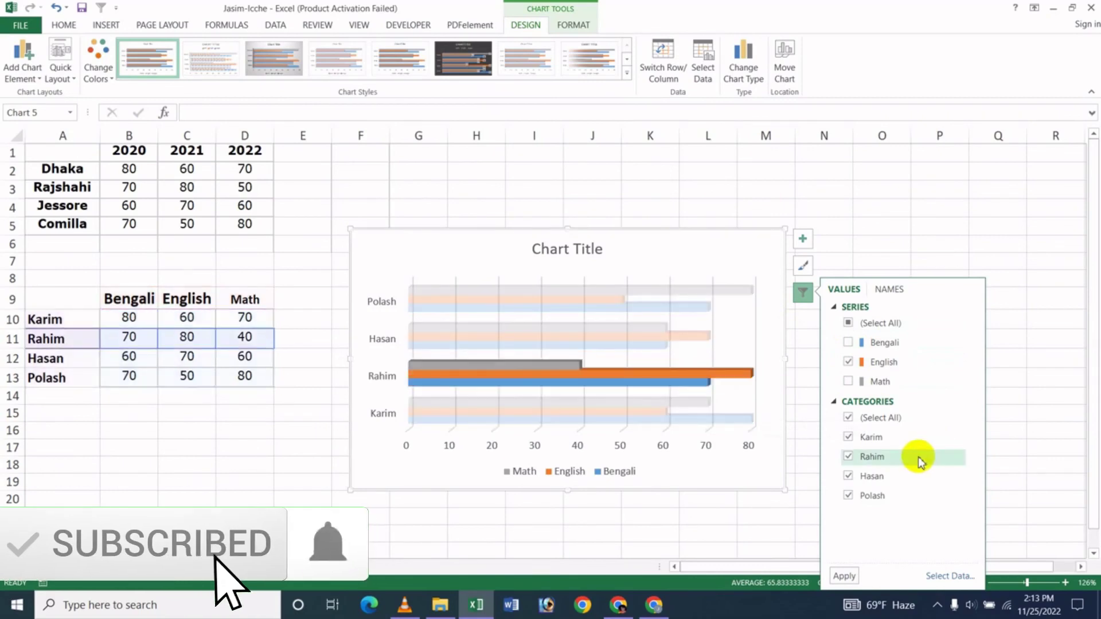
left_click(847, 436)
left_click(848, 457)
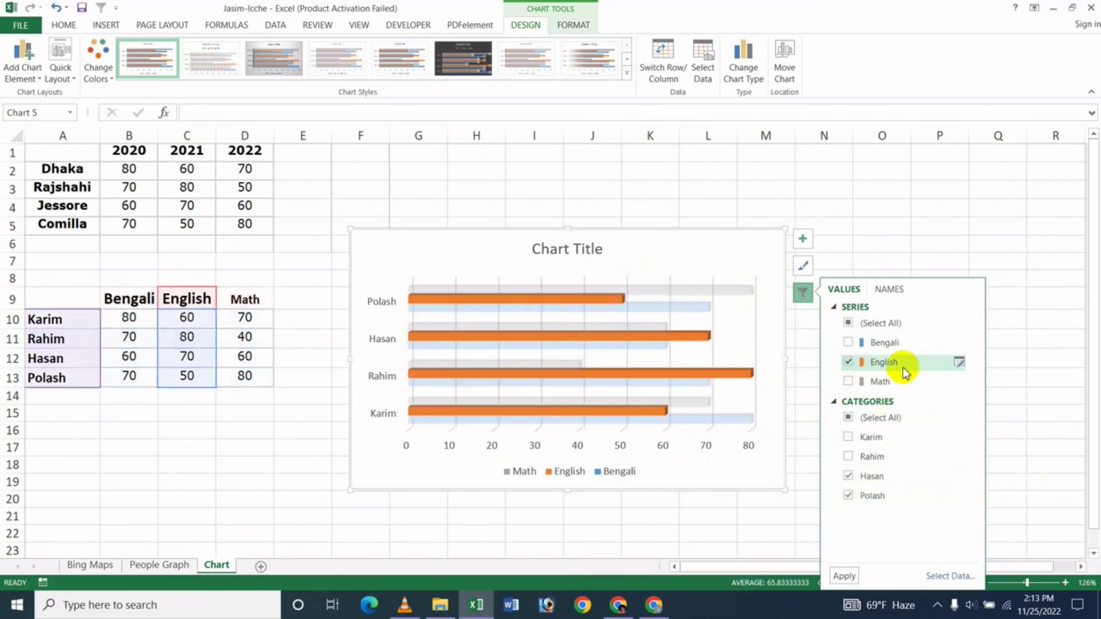
left_click(844, 575)
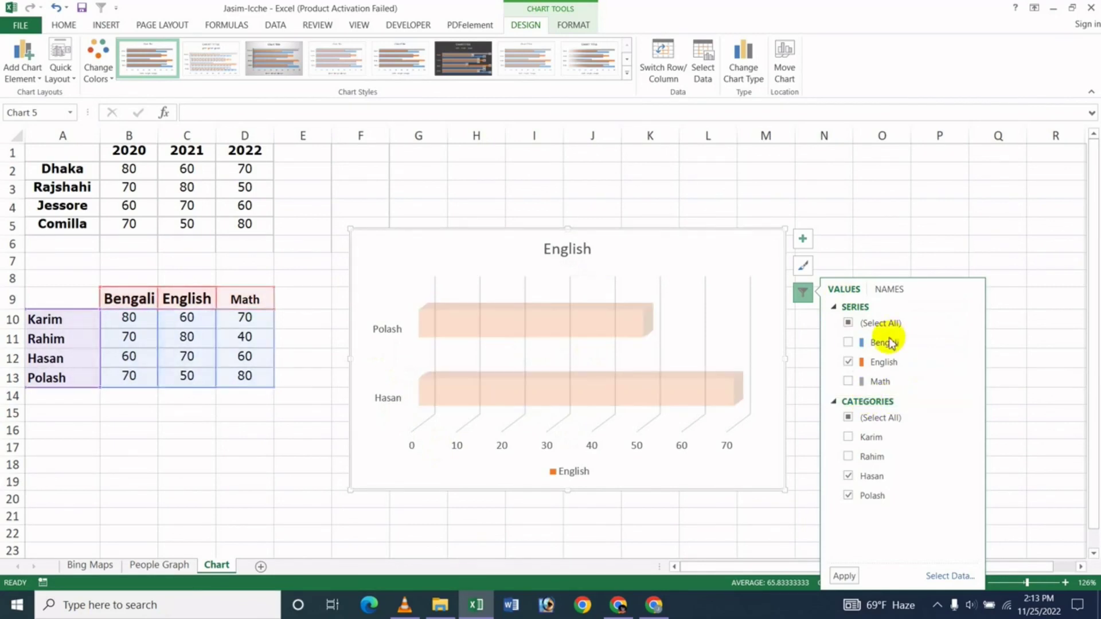
Step: Restore all subjects and students to the chart with Select All
left_click(889, 290)
left_click(847, 293)
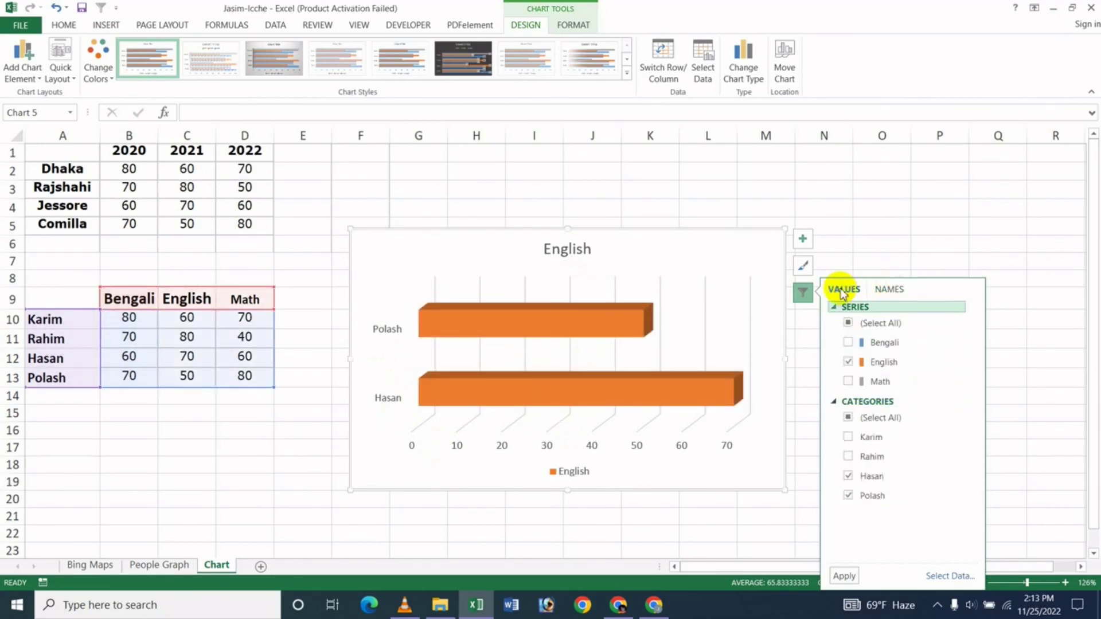
left_click(847, 323)
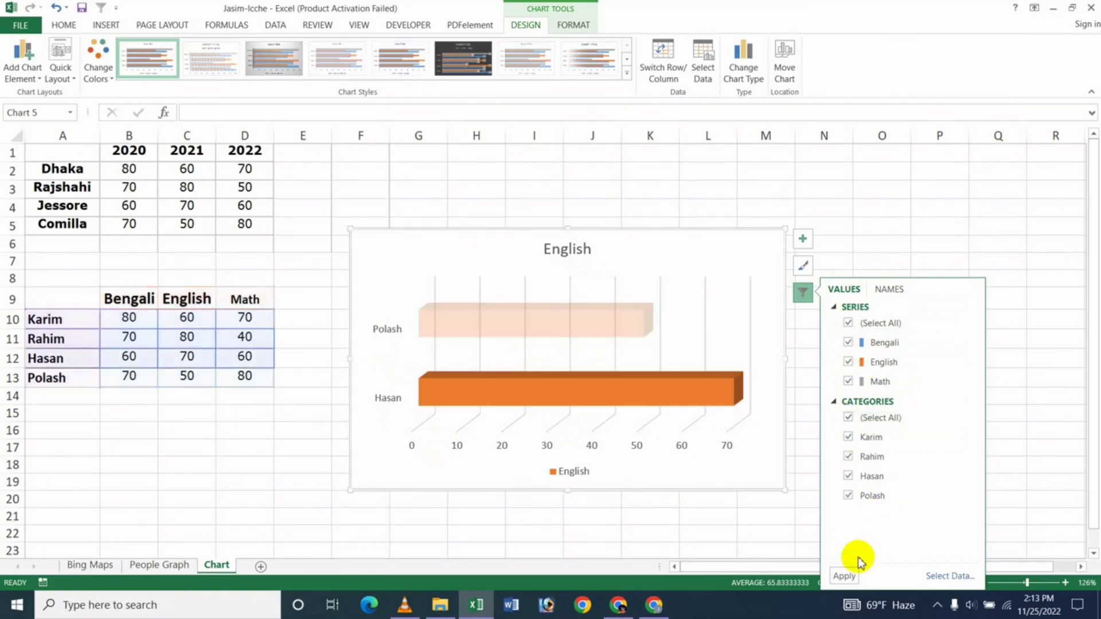
left_click(844, 576)
Step: Set series and category names to (None), then restore Row 9 and Column A names
left_click(890, 290)
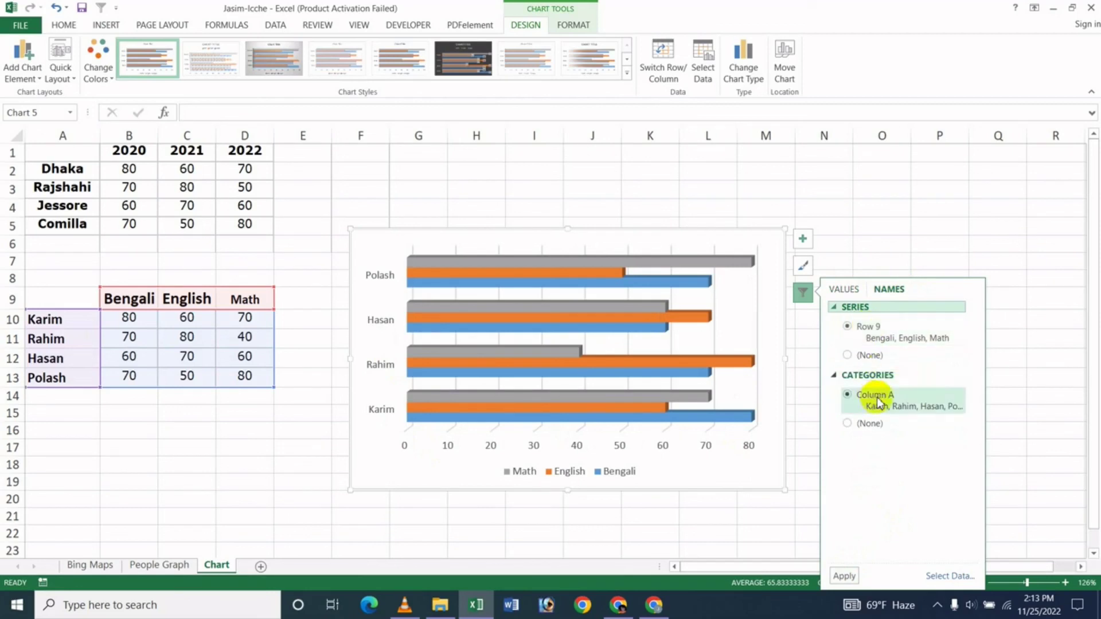
left_click(848, 356)
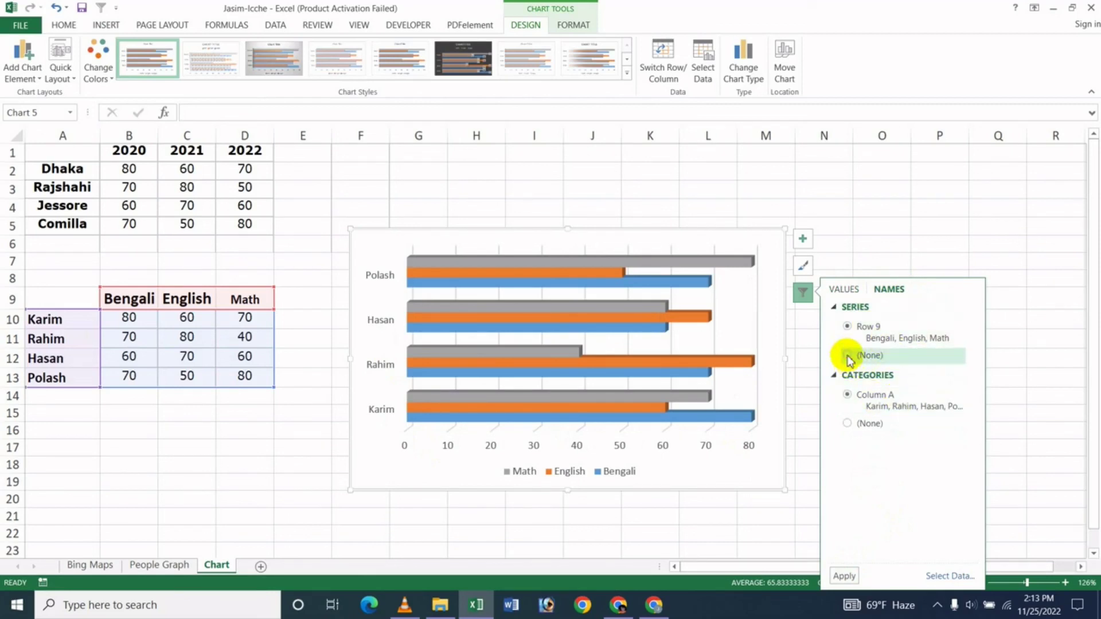
left_click(846, 576)
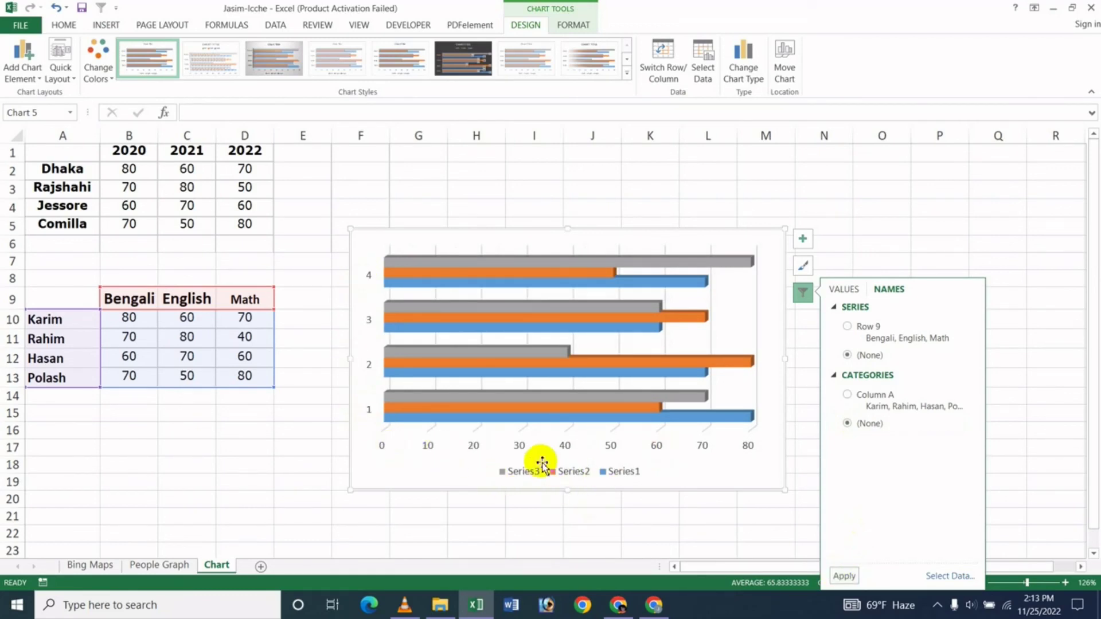
left_click(847, 326)
left_click(847, 395)
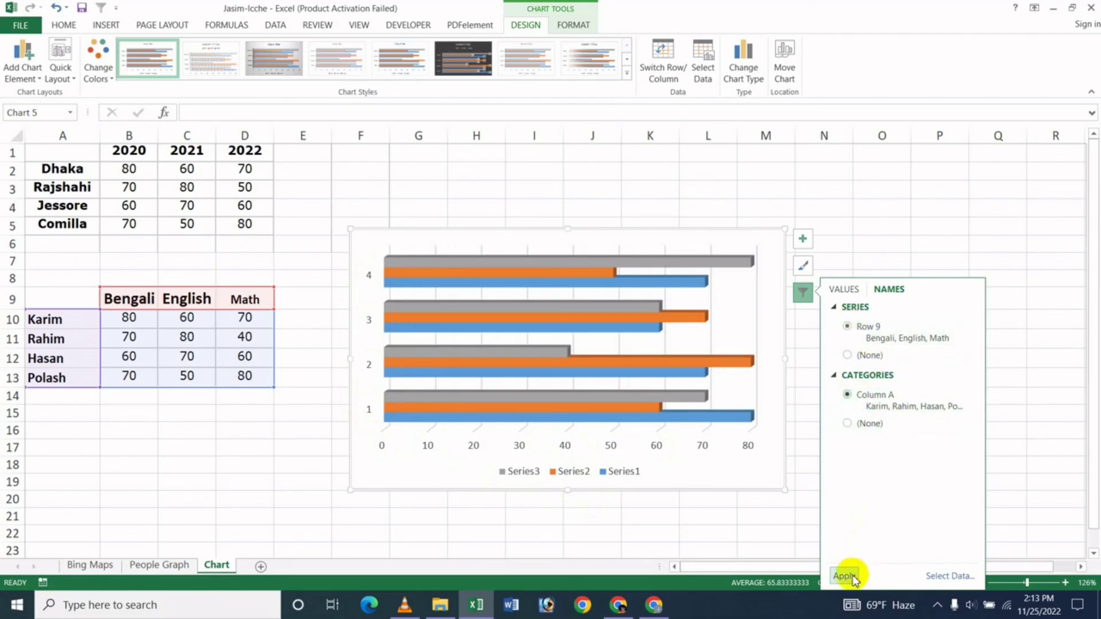
left_click(843, 576)
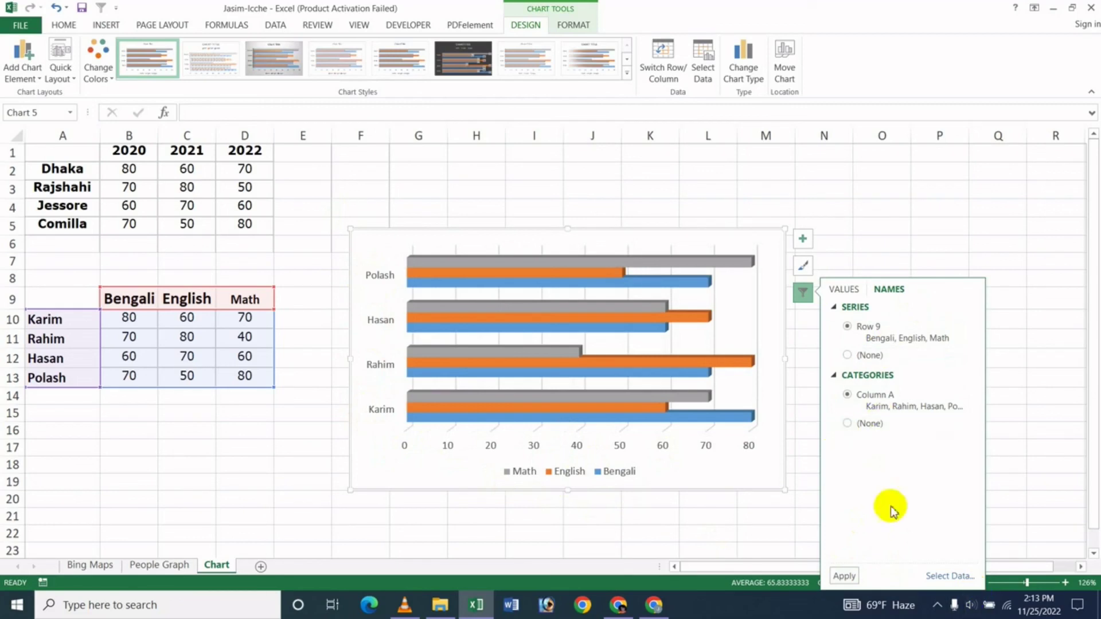
left_click(691, 243)
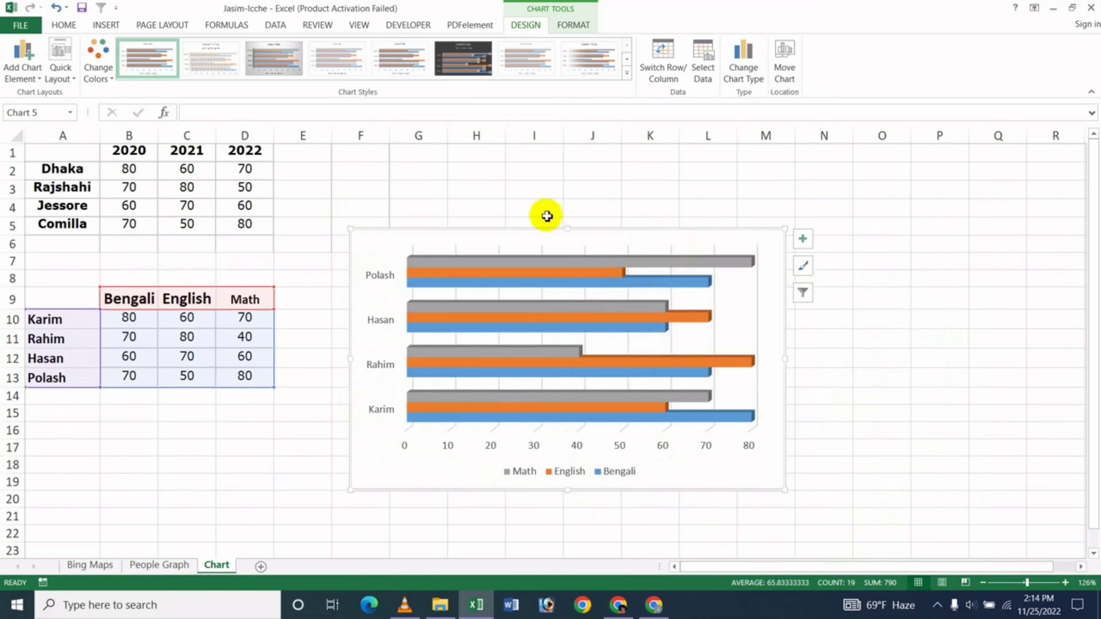
Step: Switch the student marks chart to the Bar > 3-D 100% Stacked Bar type
left_click(756, 78)
mouse_move(882, 294)
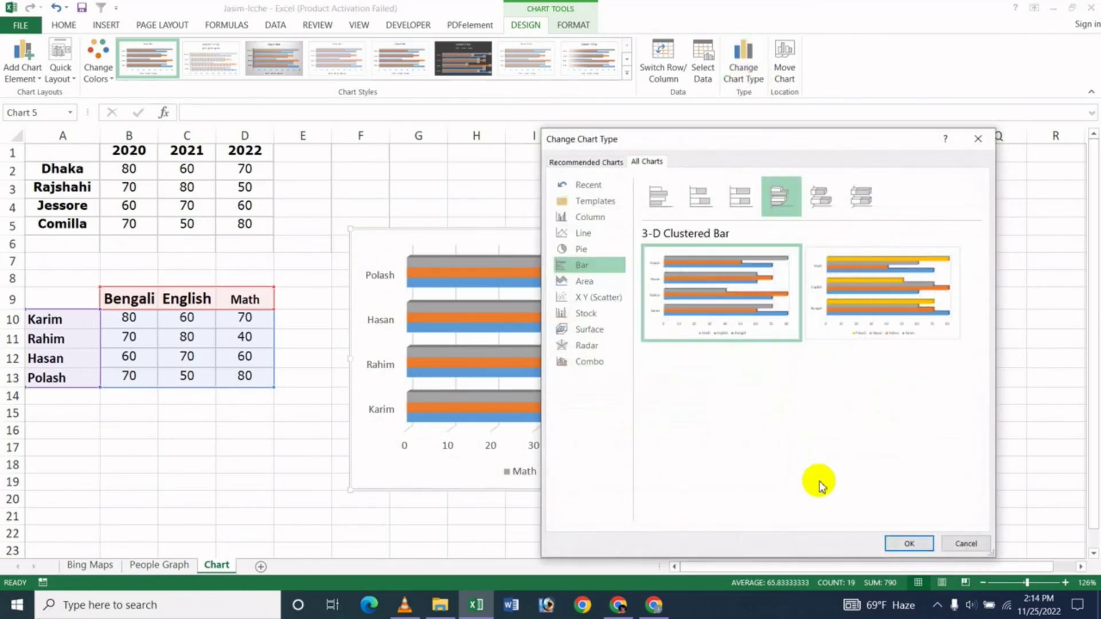
left_click(821, 200)
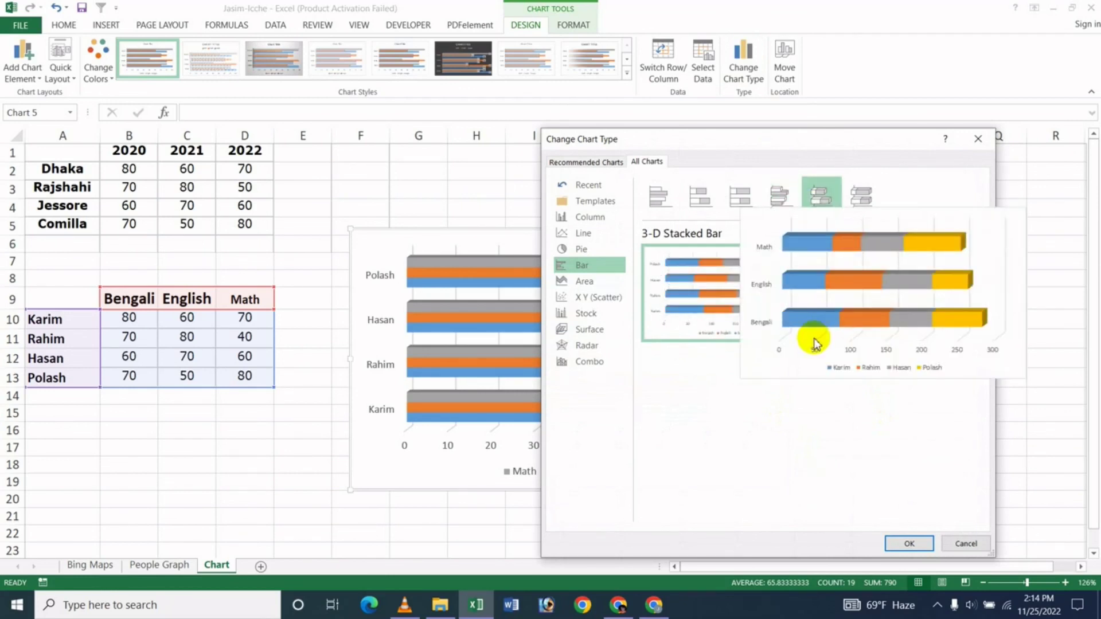
left_click(867, 201)
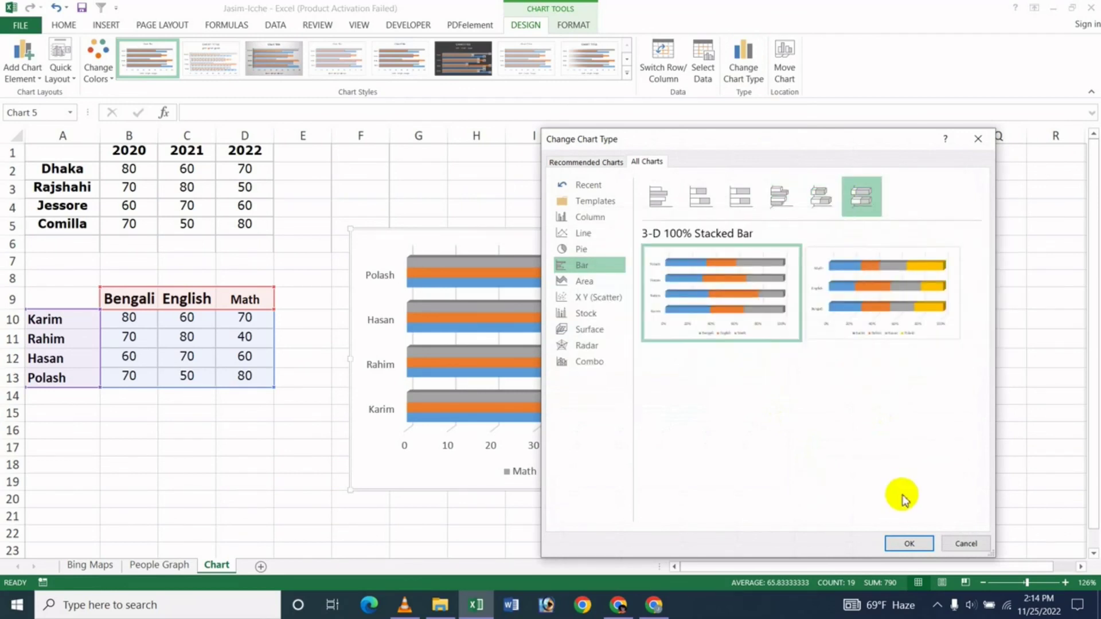
left_click(906, 543)
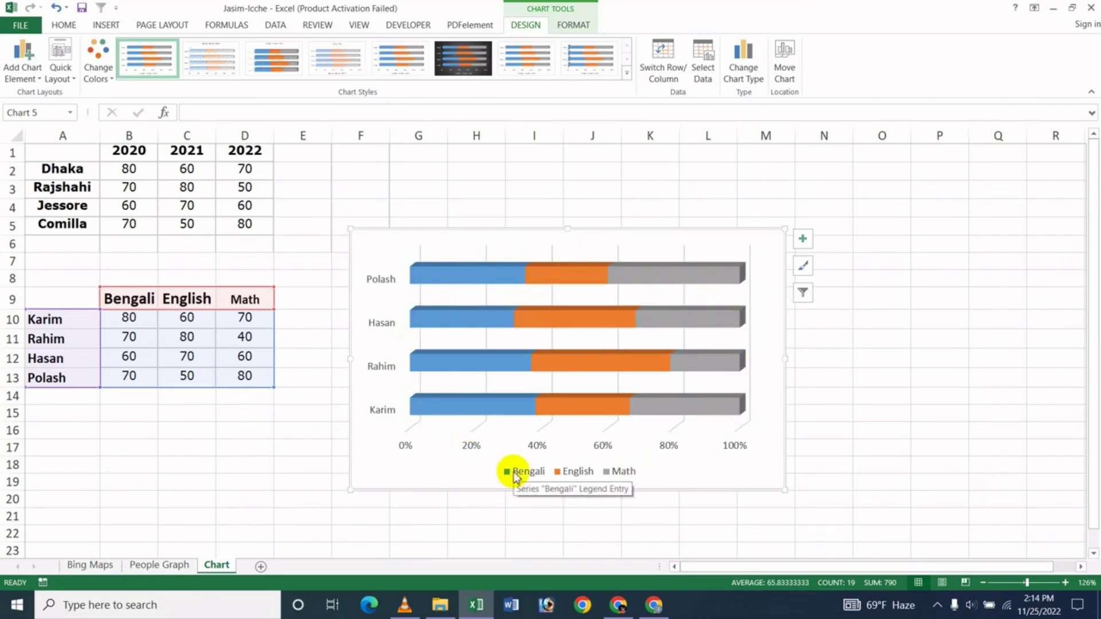
Step: Leave the chart and switch to the YouTube channel's videos page in Chrome
left_click(623, 372)
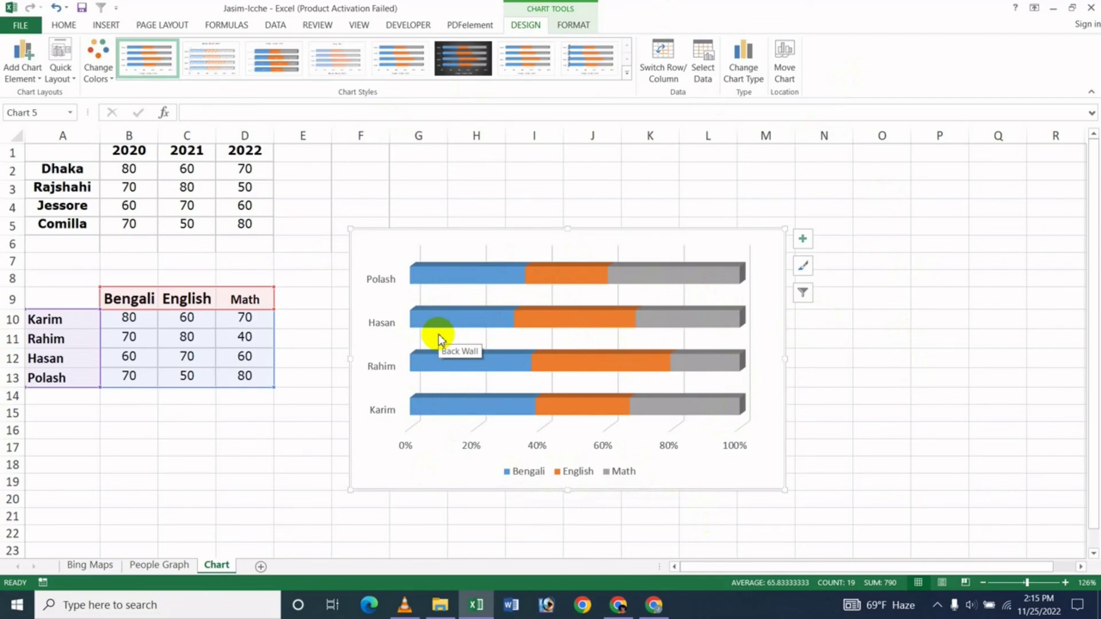
left_click(654, 605)
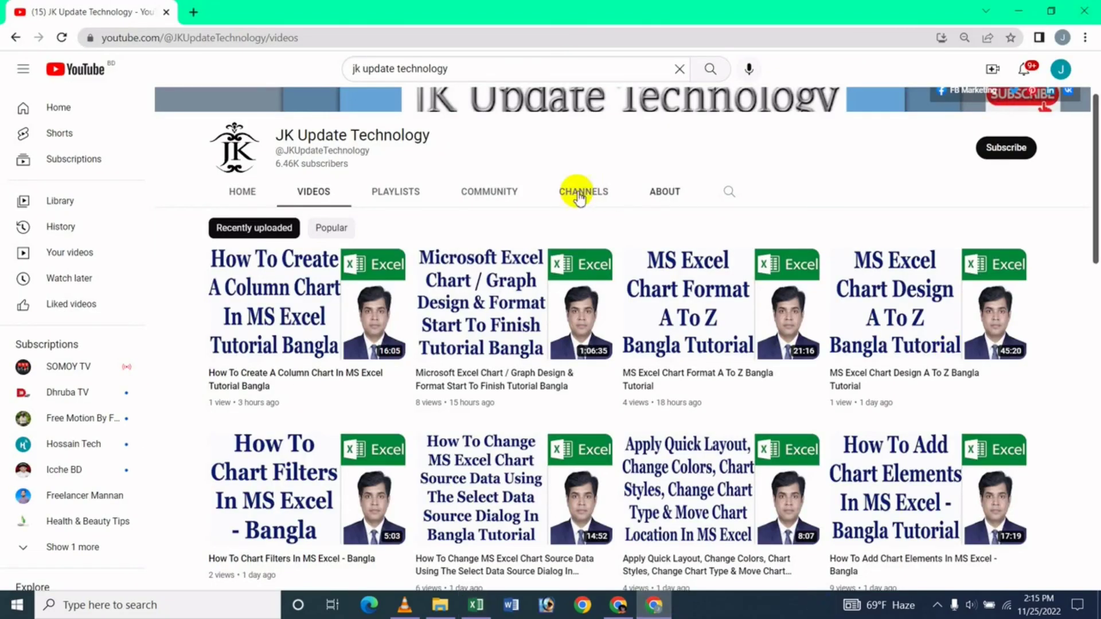
left_click_drag(1094, 253, 1093, 212)
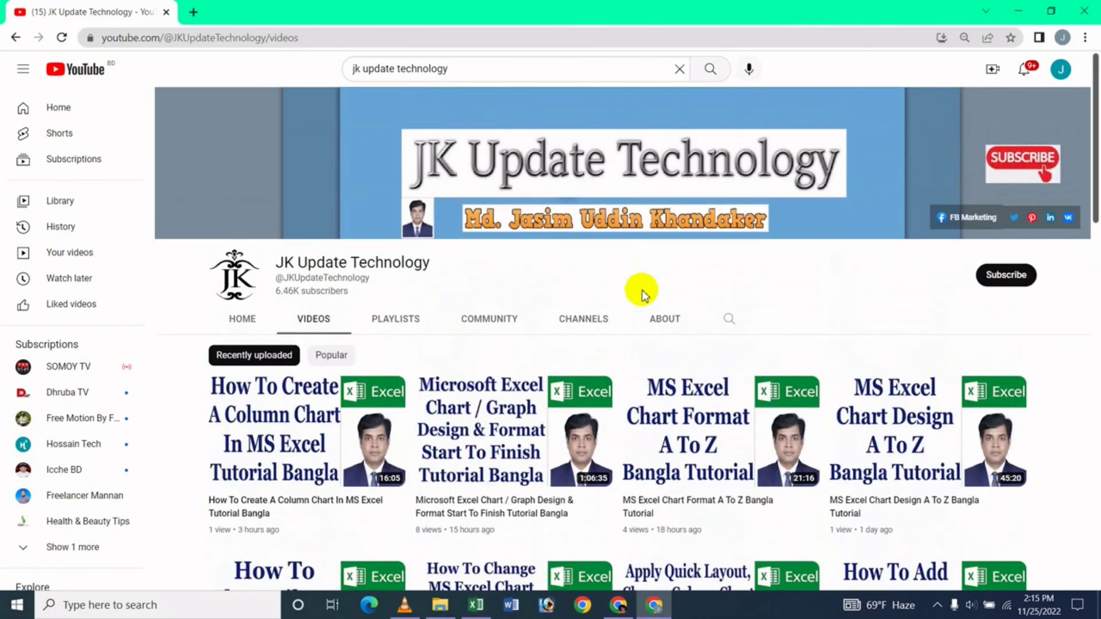